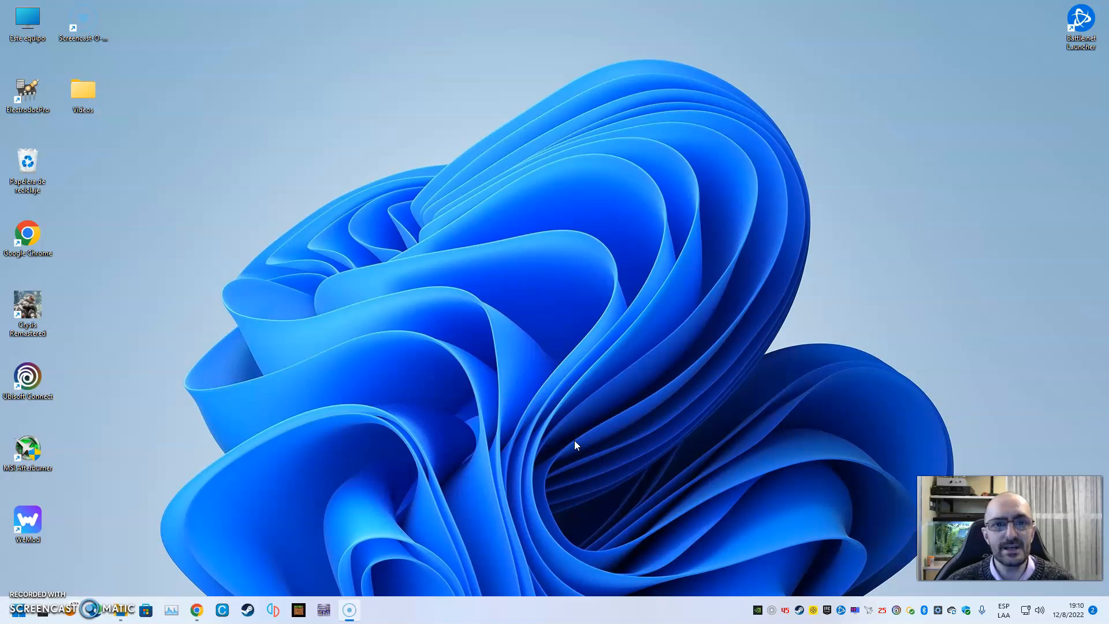
# Open Multisim and save the blank design under the name "primer test"
pyautogui.click(327, 614)
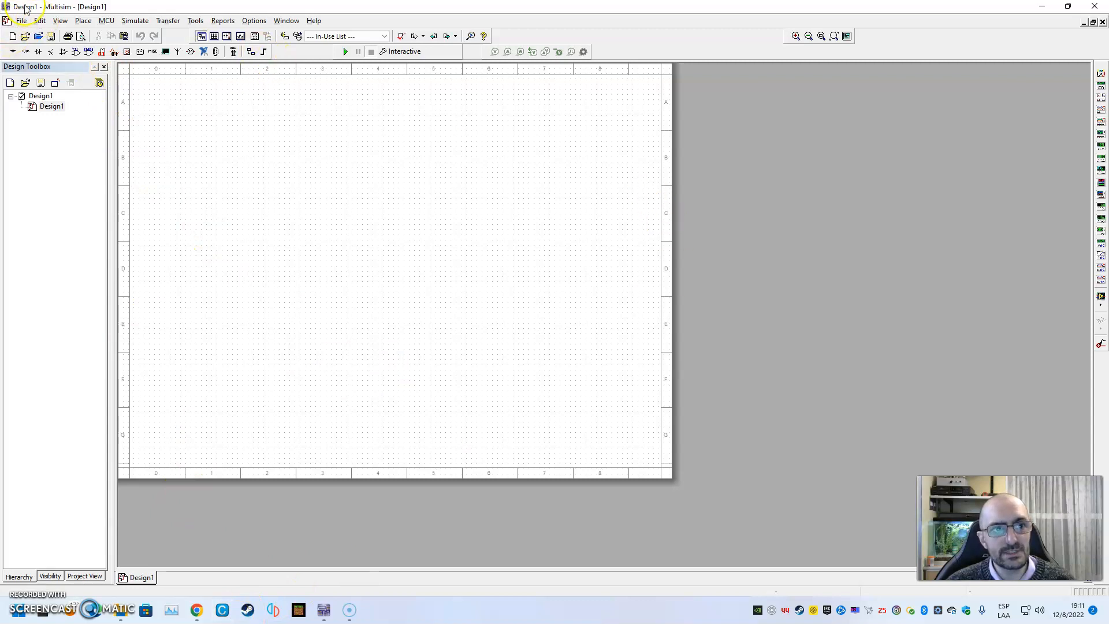
pyautogui.click(21, 21)
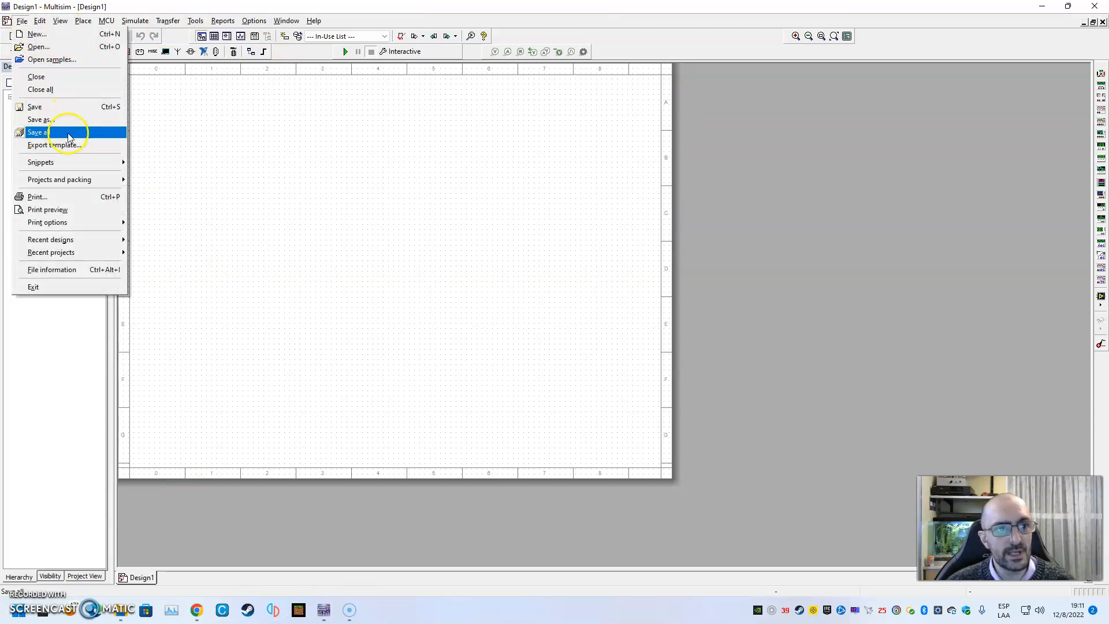
pyautogui.click(62, 128)
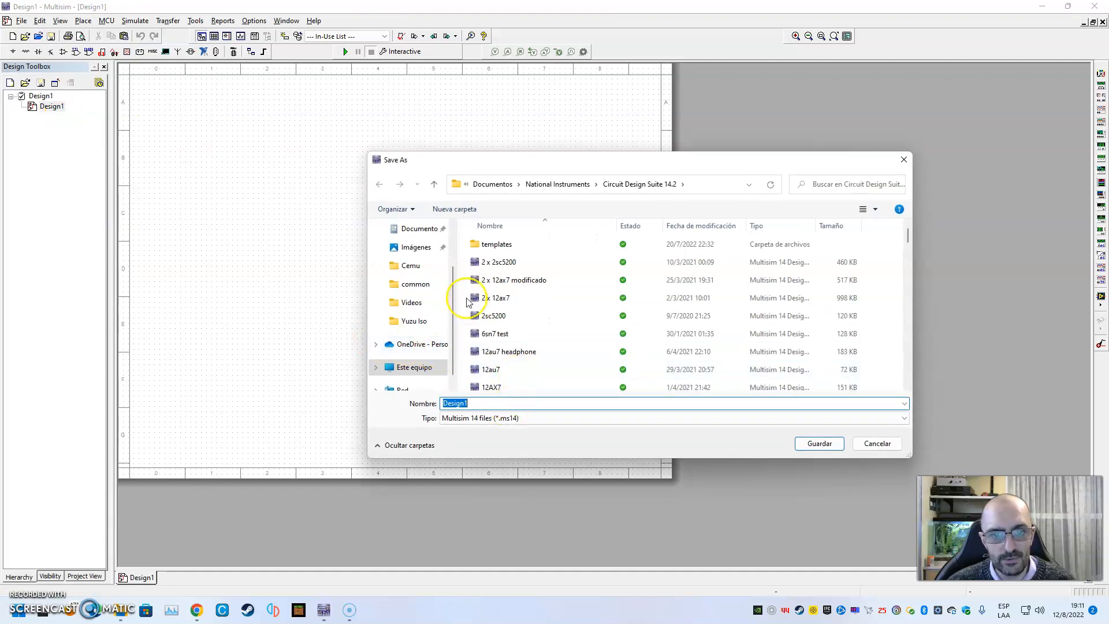
pyautogui.write('primer test')
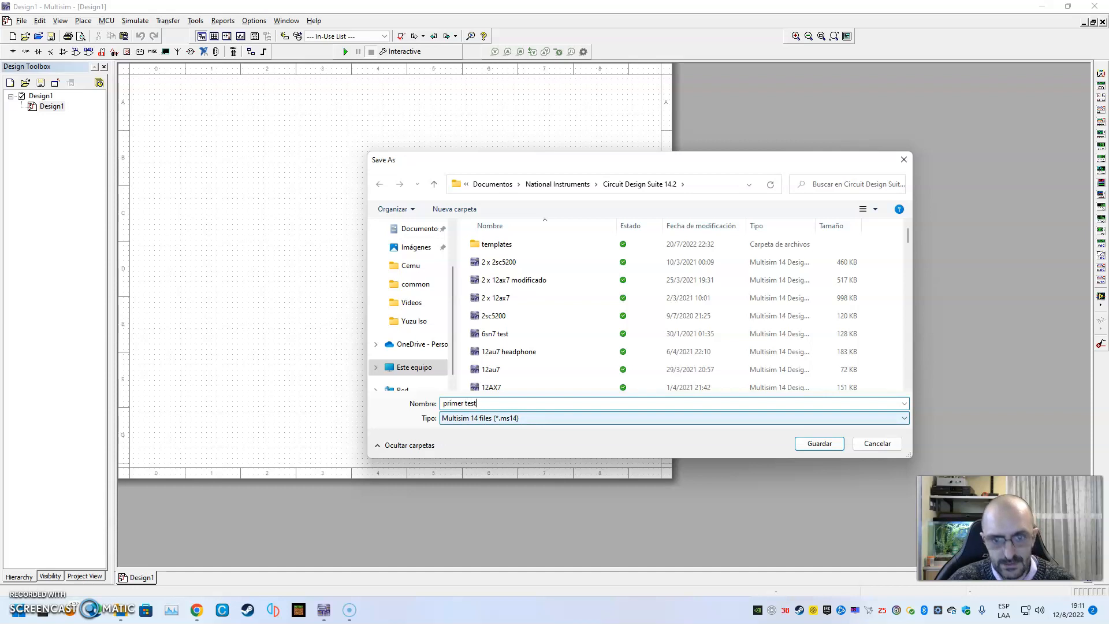
pyautogui.press('Return')
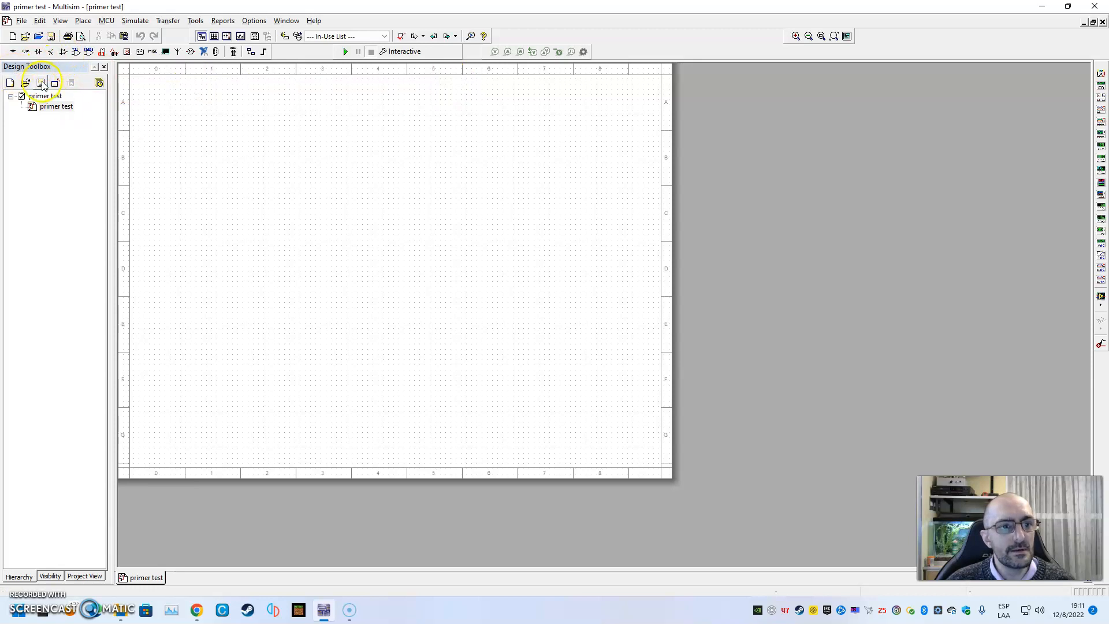
# Place a DC_POWER voltage source from the POWER_SOURCES family in the upper-left area of the schematic
pyautogui.click(13, 52)
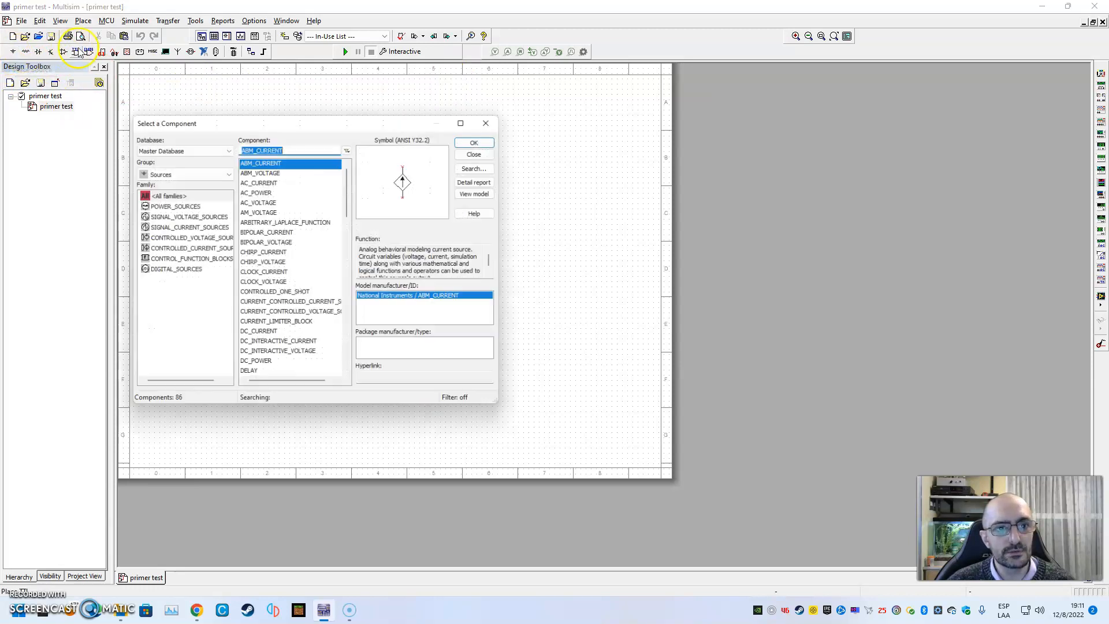
pyautogui.click(182, 207)
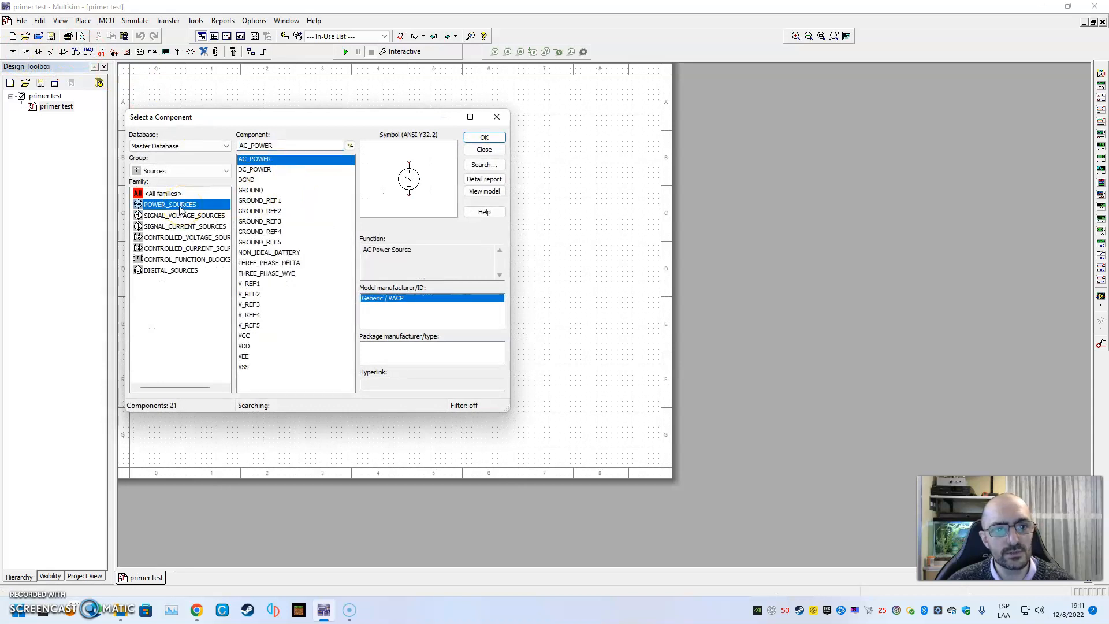
pyautogui.click(256, 170)
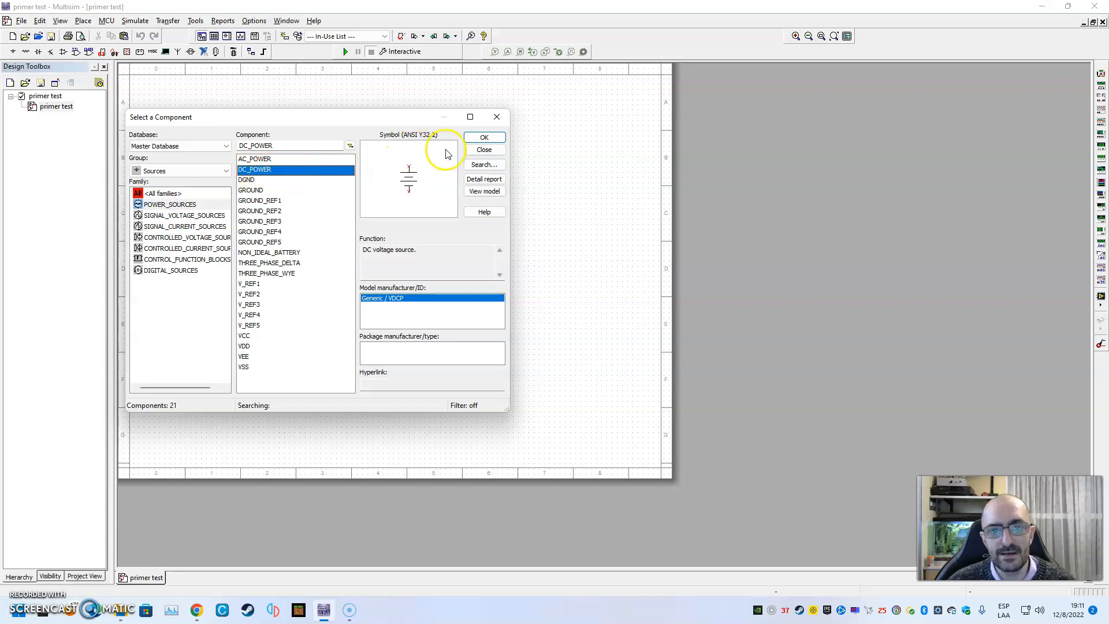
pyautogui.click(484, 137)
pyautogui.click(305, 213)
# Place an analog GROUND symbol directly below the DC voltage source and finish placing sources
pyautogui.click(257, 191)
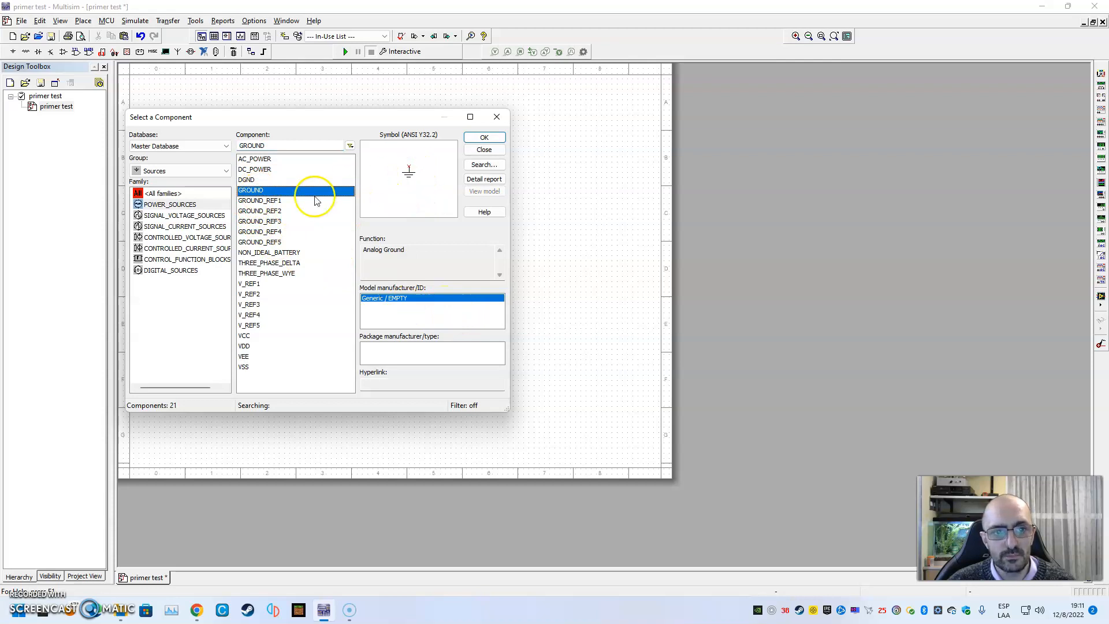
pyautogui.click(277, 201)
pyautogui.click(267, 211)
pyautogui.click(260, 232)
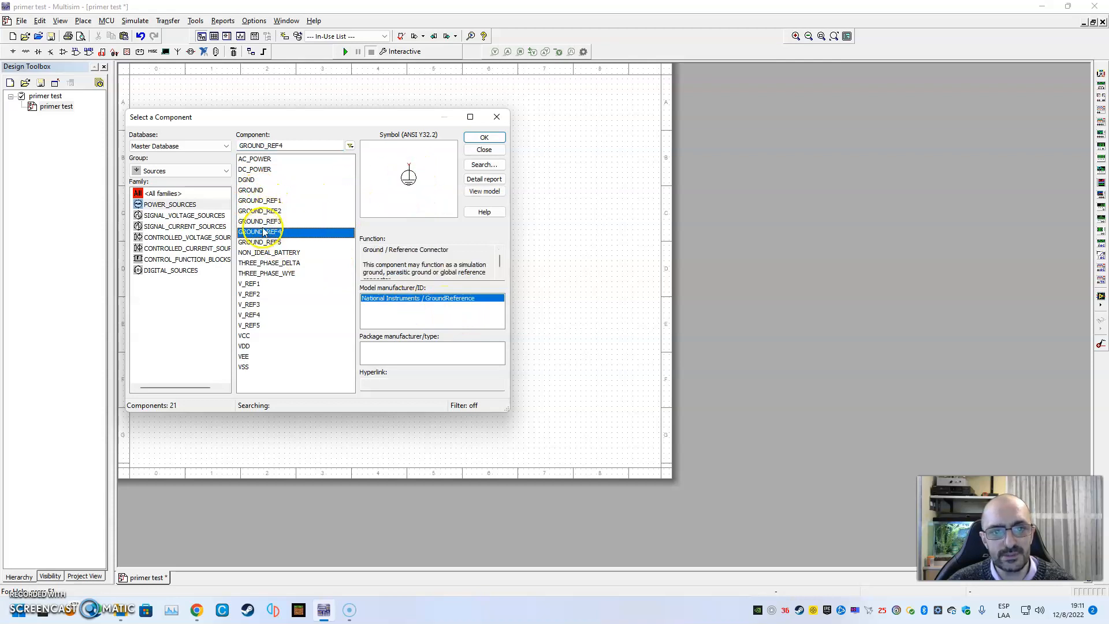
pyautogui.click(257, 191)
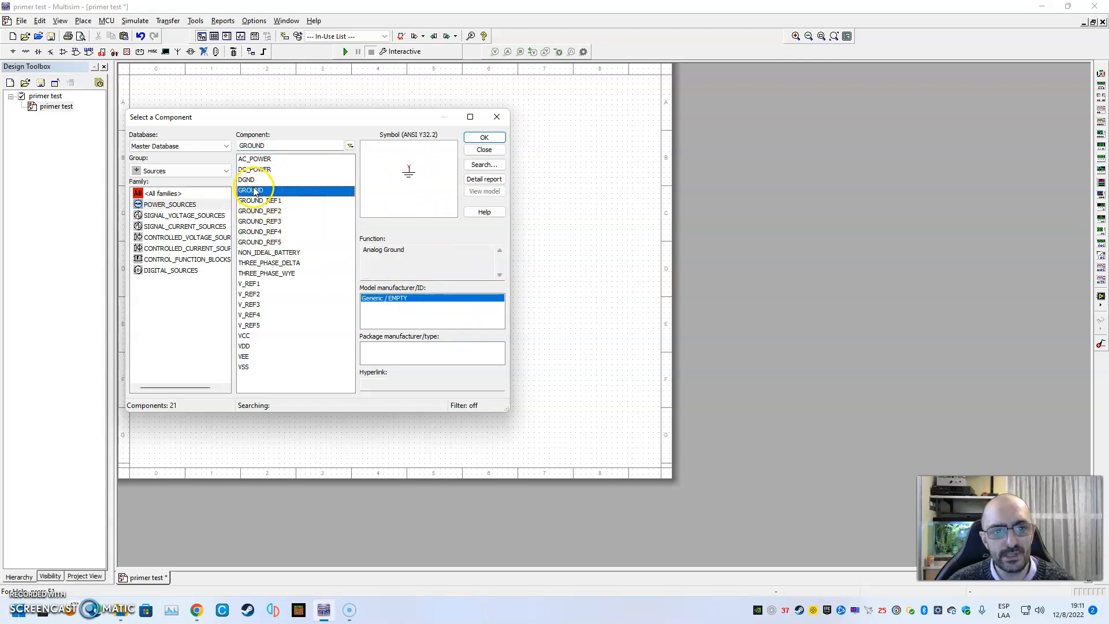
pyautogui.click(485, 138)
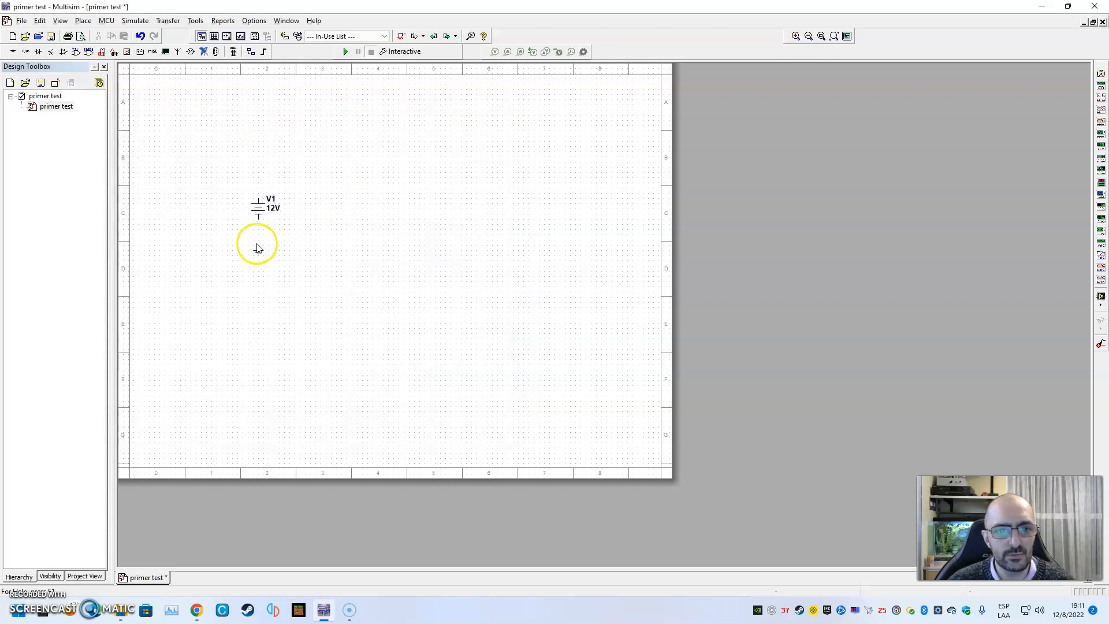
pyautogui.click(259, 242)
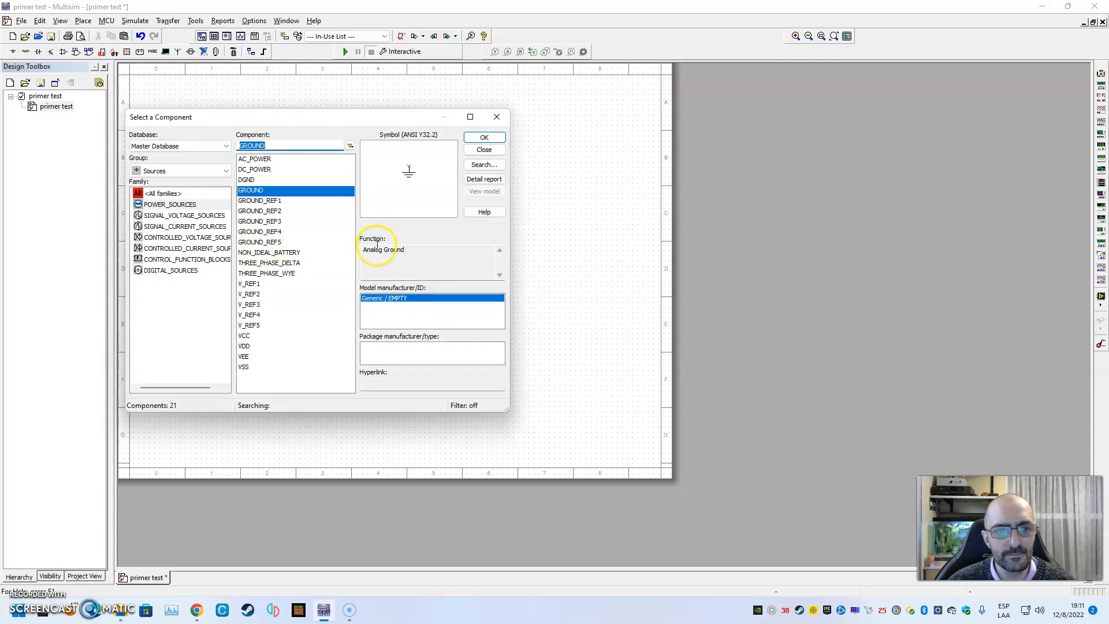
pyautogui.click(496, 118)
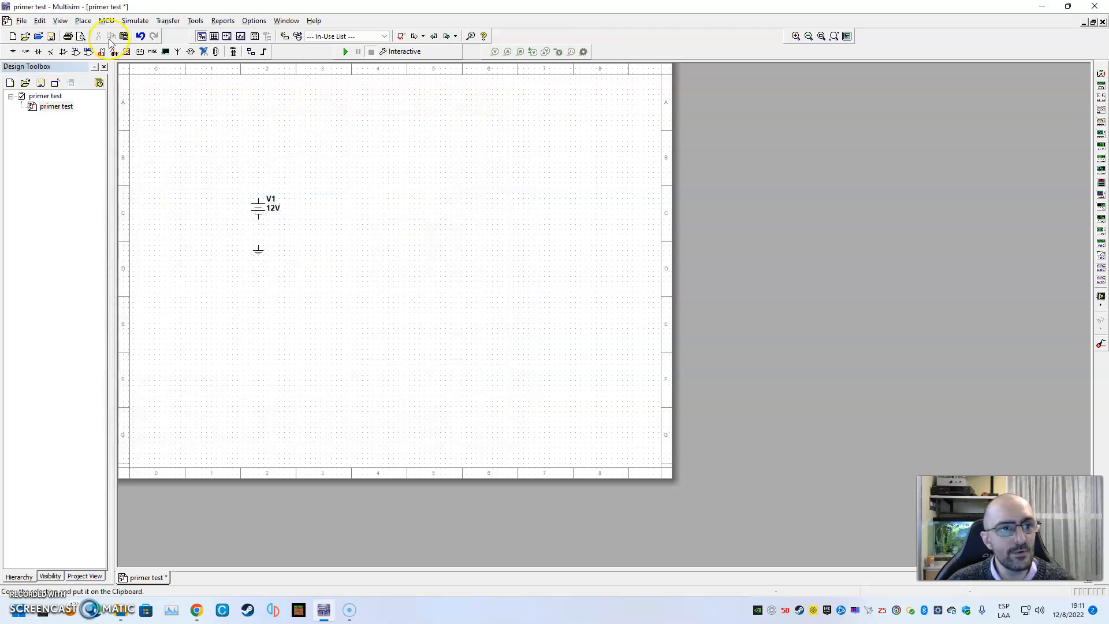
# Place a 1k resistor from the Basic group's RESISTOR family above and to the right of the voltage source
pyautogui.click(26, 52)
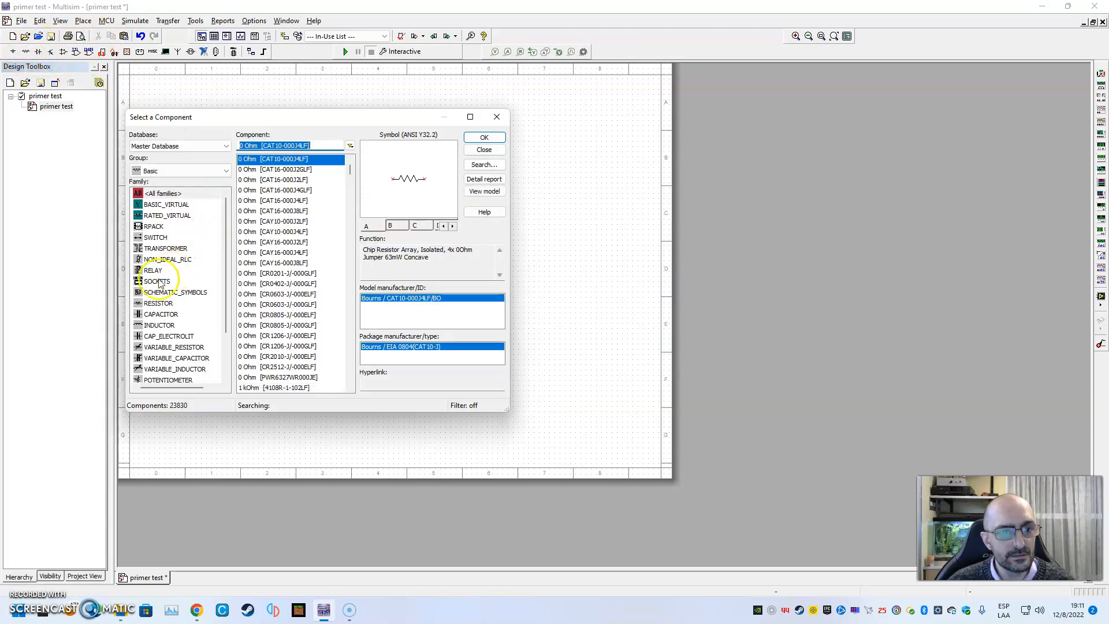
pyautogui.click(157, 304)
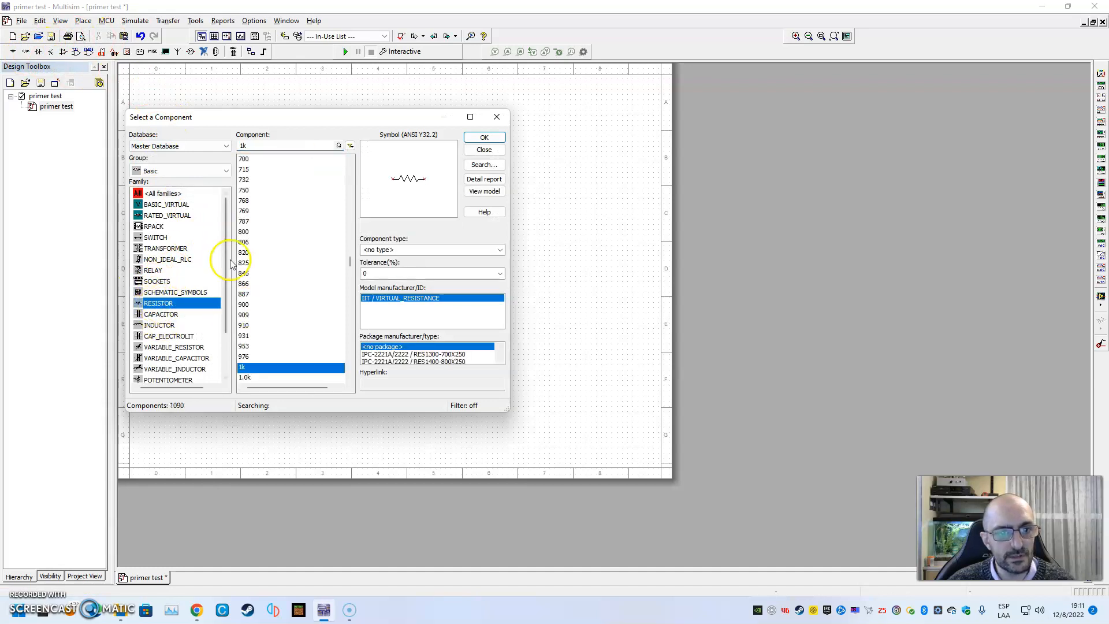
pyautogui.doubleClick(243, 379)
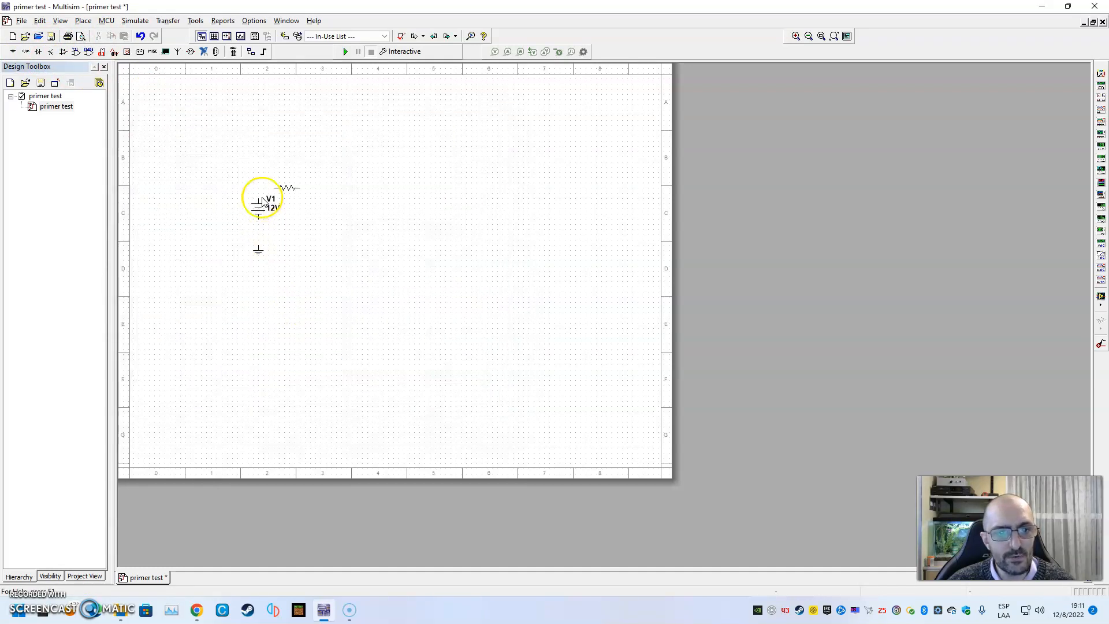
pyautogui.click(298, 176)
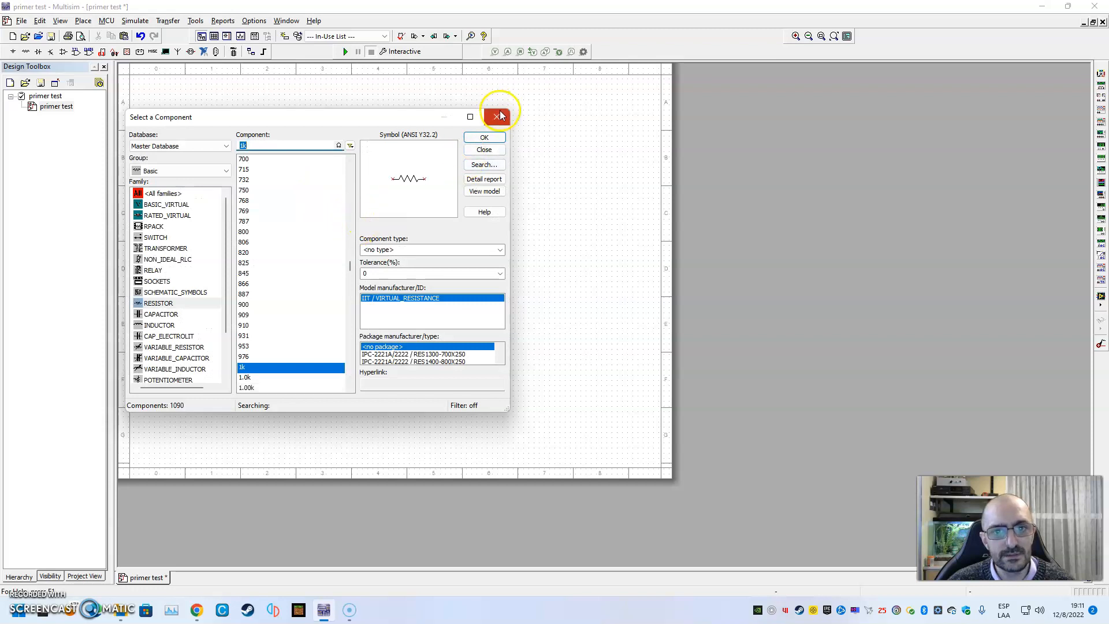
pyautogui.click(503, 115)
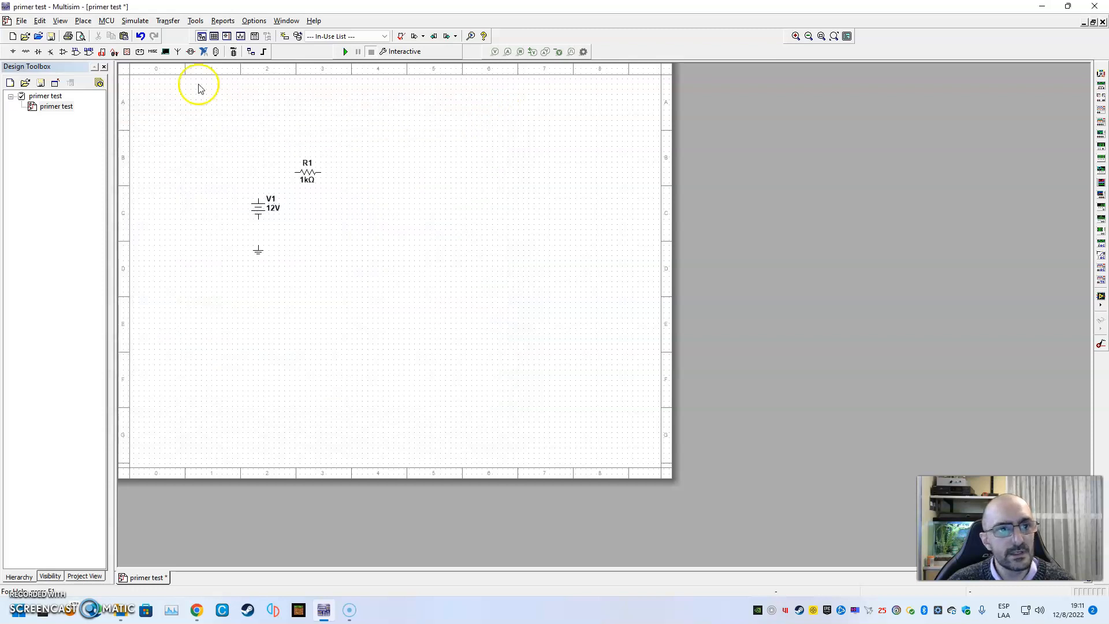
# Choose the LED_blue component from the LED family of the Diodes group
pyautogui.click(38, 53)
pyautogui.click(163, 215)
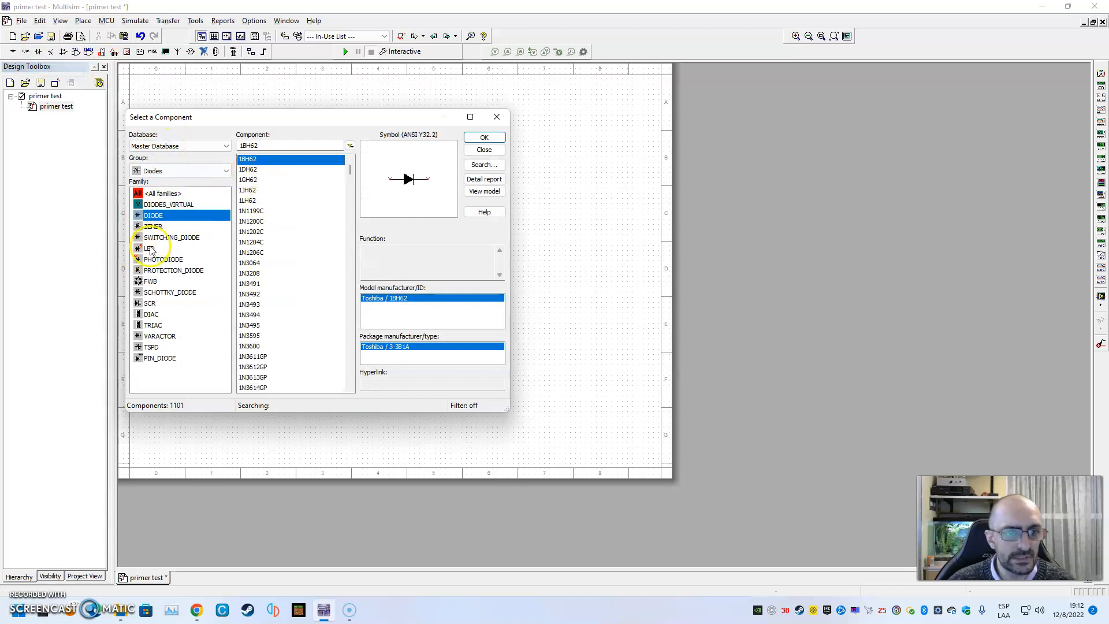
pyautogui.click(149, 249)
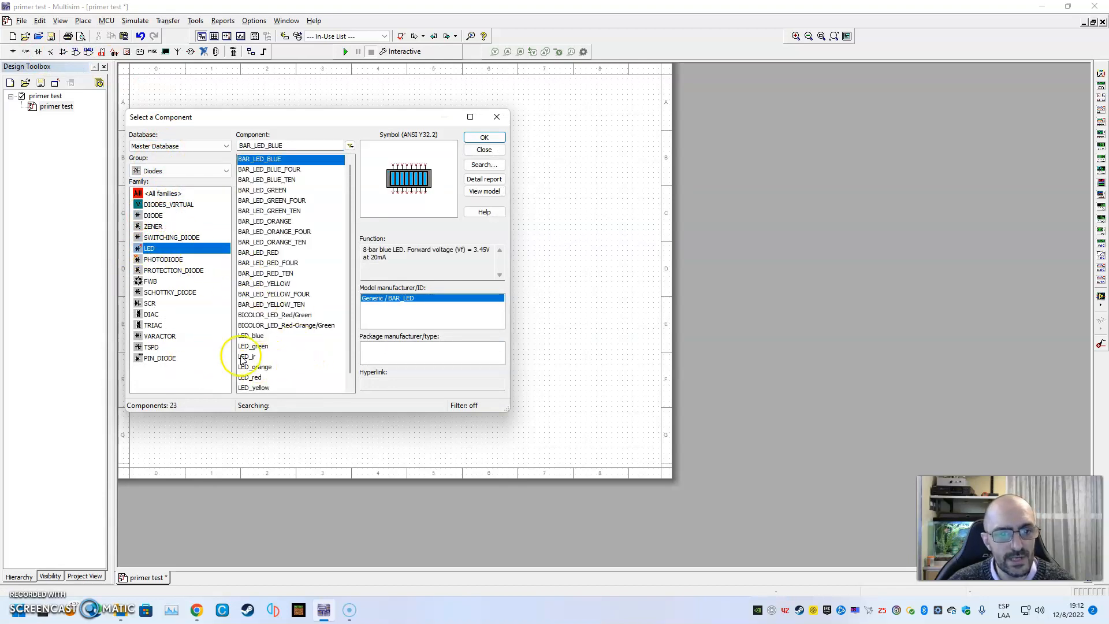
pyautogui.click(260, 337)
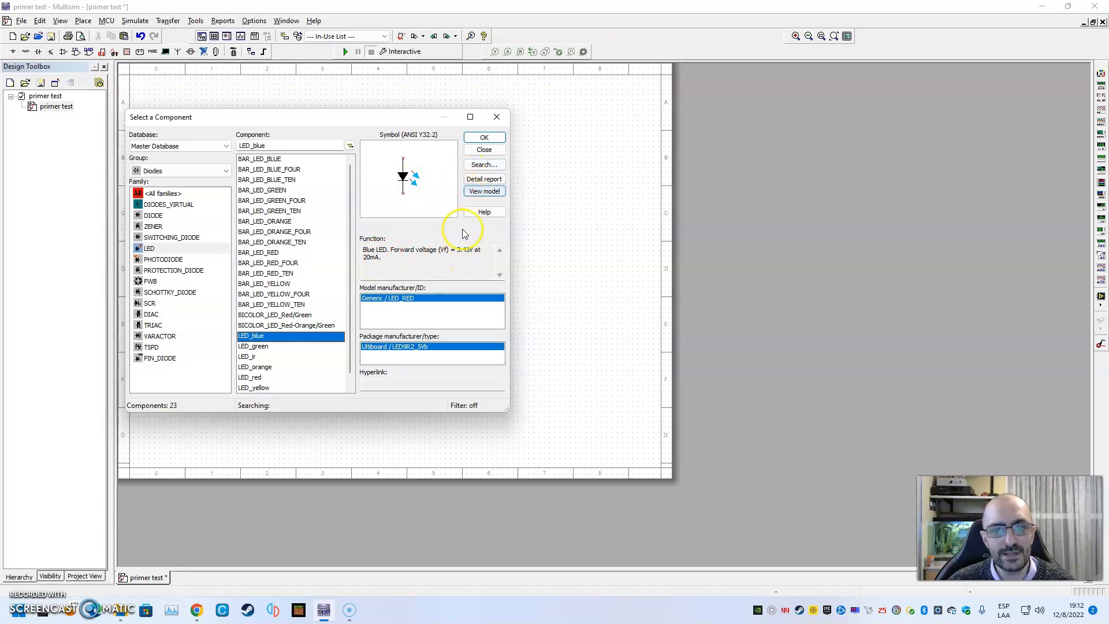
# Copy the blue LED's function description into a new Notepad document and move that window clear of the component browser
pyautogui.moveTo(455, 250); pyautogui.dragTo(460, 256)
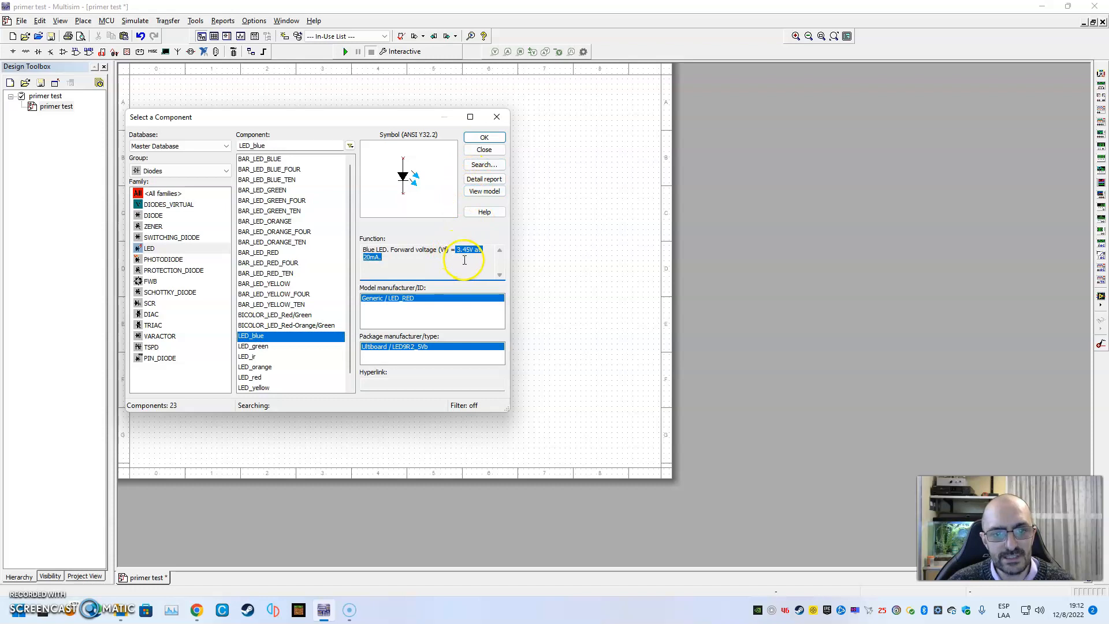
pyautogui.moveTo(364, 249); pyautogui.dragTo(472, 265)
pyautogui.hotkey('ctrl', 'c')
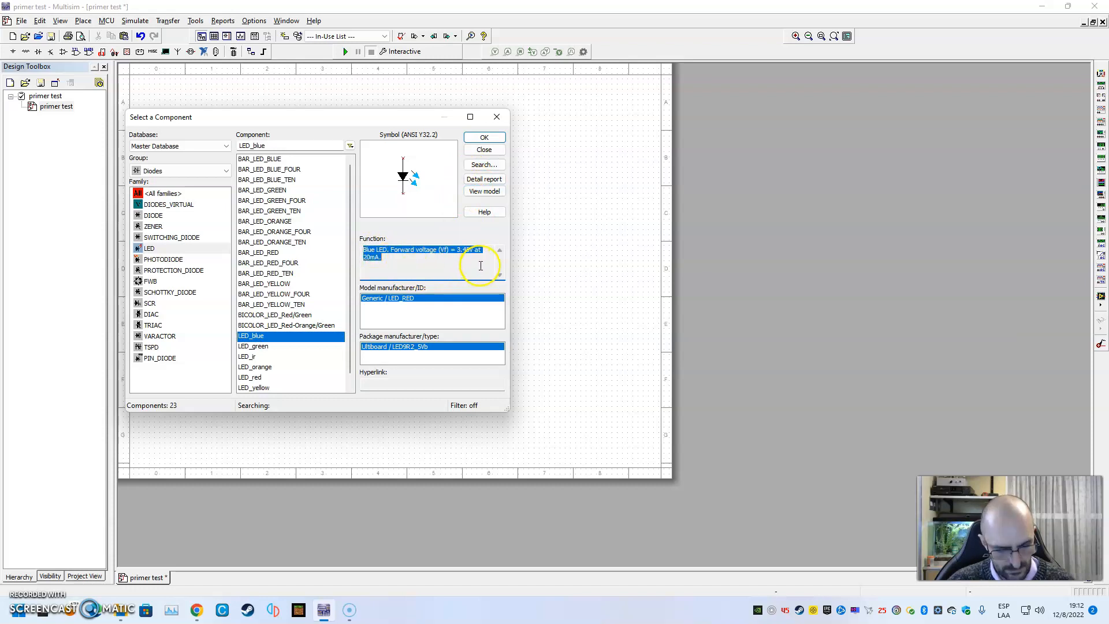
pyautogui.press('super+r')
pyautogui.write('notepad')
pyautogui.press('Return')
pyautogui.hotkey('ctrl', 'v')
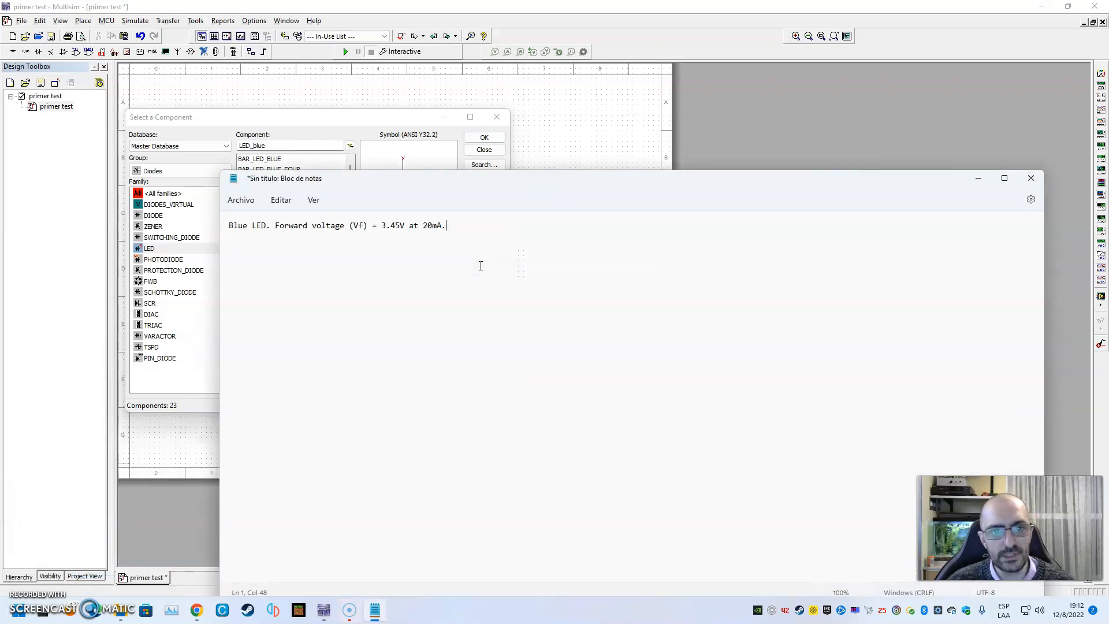
pyautogui.moveTo(485, 198); pyautogui.dragTo(554, 530)
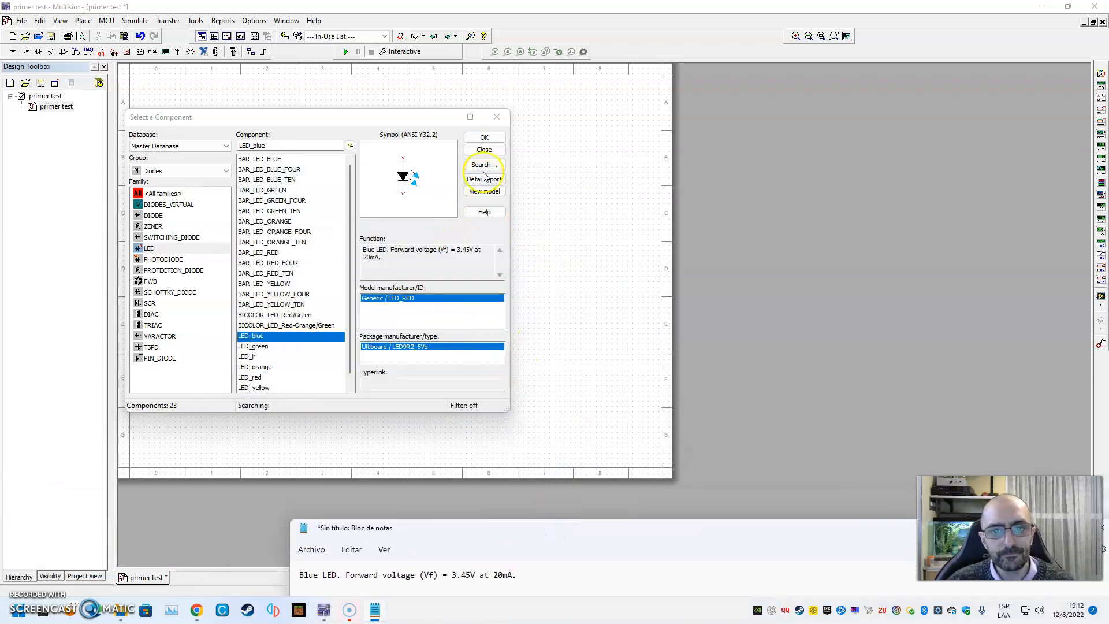
# Place the blue LED on the schematic to the right of the resistor and finish placing components
pyautogui.click(484, 137)
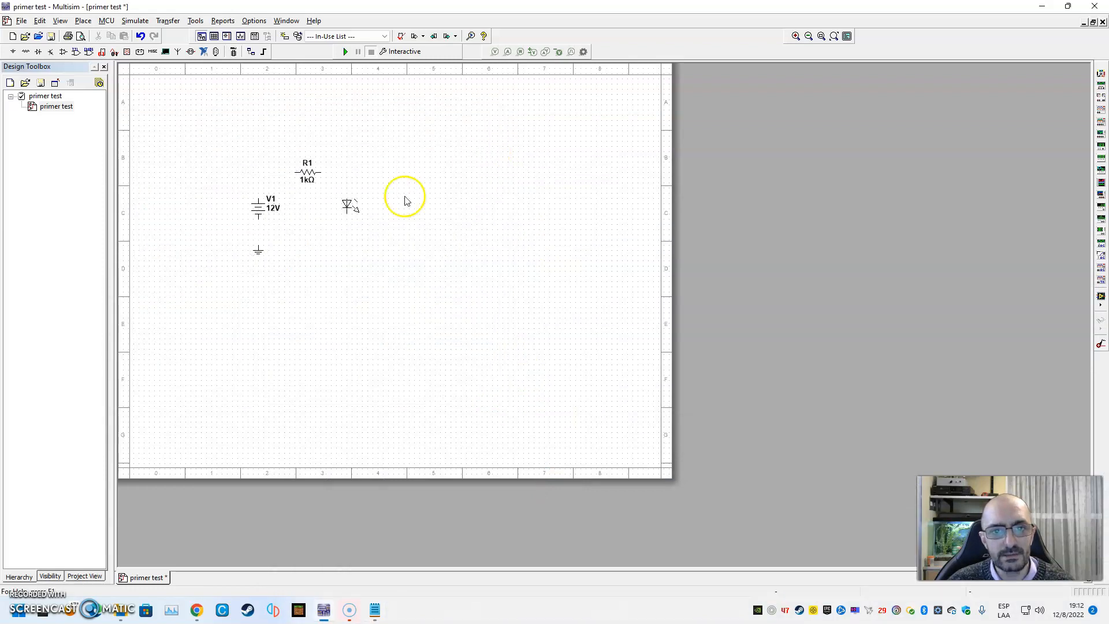
pyautogui.click(382, 227)
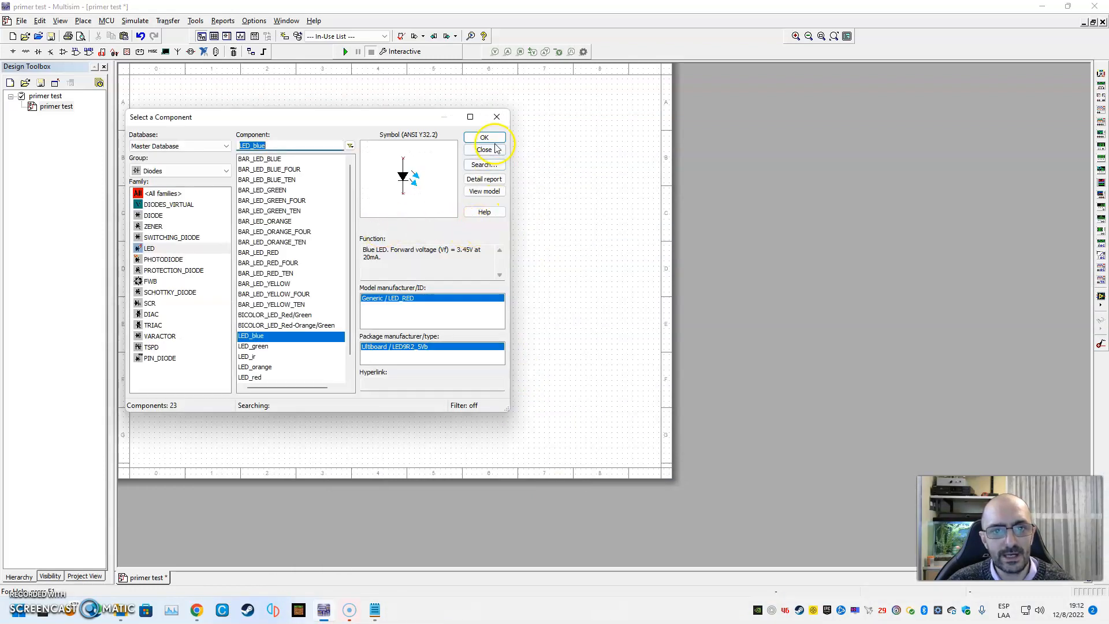
pyautogui.click(493, 119)
pyautogui.click(384, 213)
pyautogui.click(402, 149)
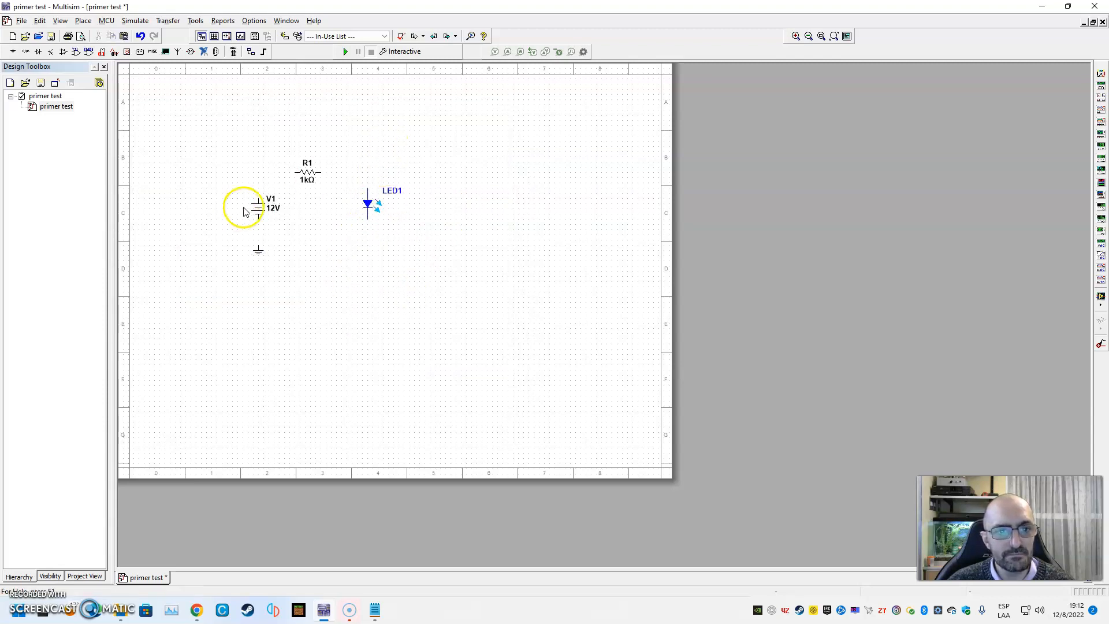
# Wire the source, resistor and LED into a series loop, with the source's negative terminal and the LED's cathode connected to ground
pyautogui.moveTo(260, 220); pyautogui.dragTo(260, 244)
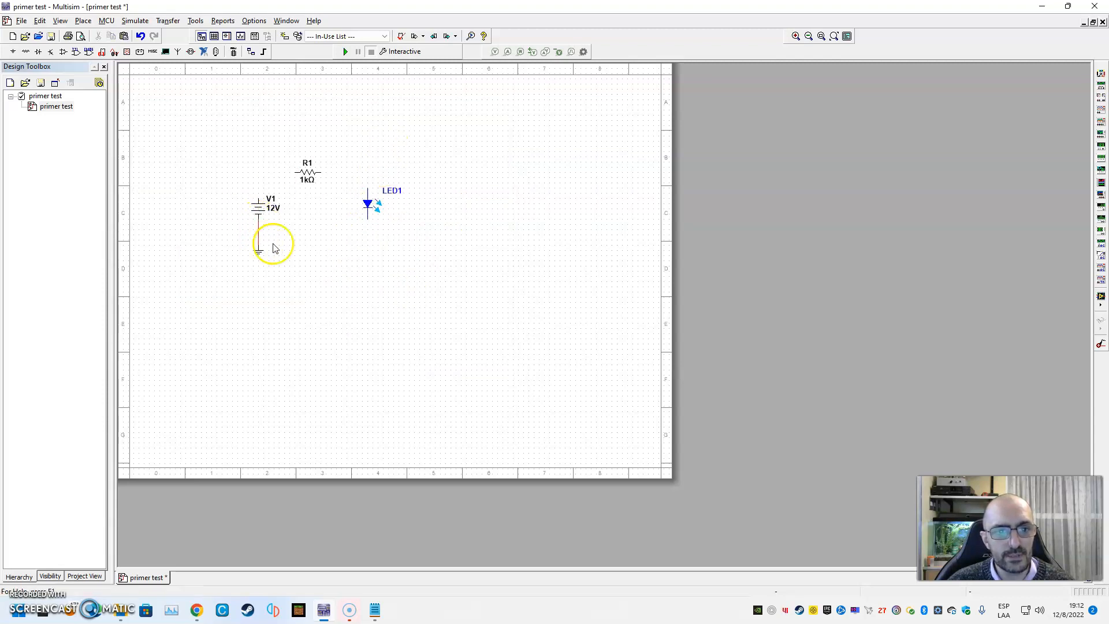
pyautogui.moveTo(368, 219); pyautogui.dragTo(259, 228)
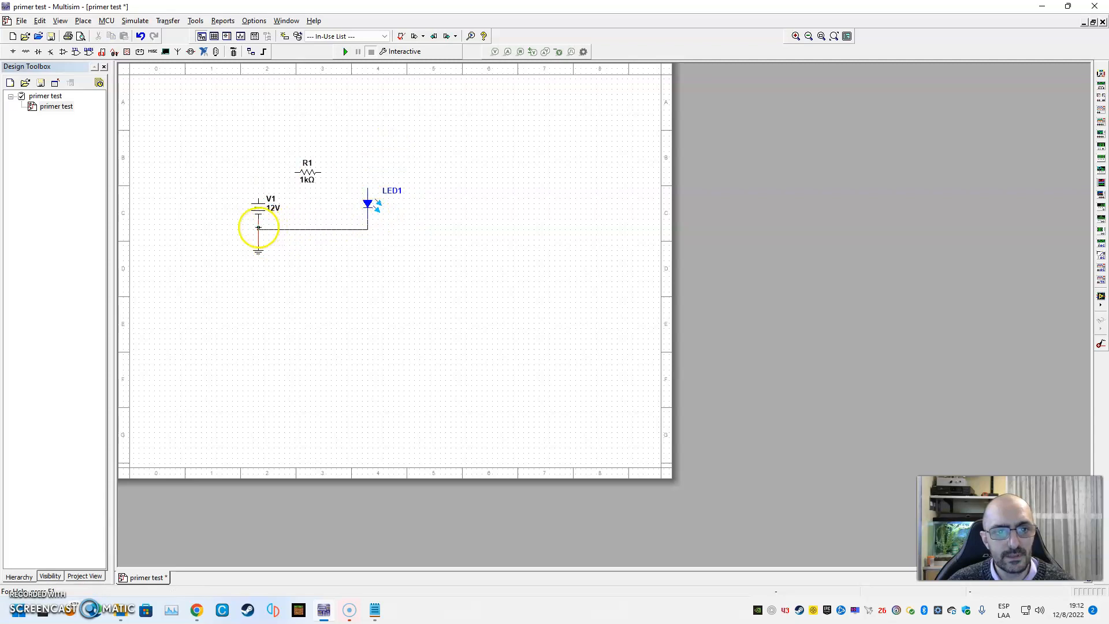
pyautogui.moveTo(366, 178); pyautogui.dragTo(259, 193)
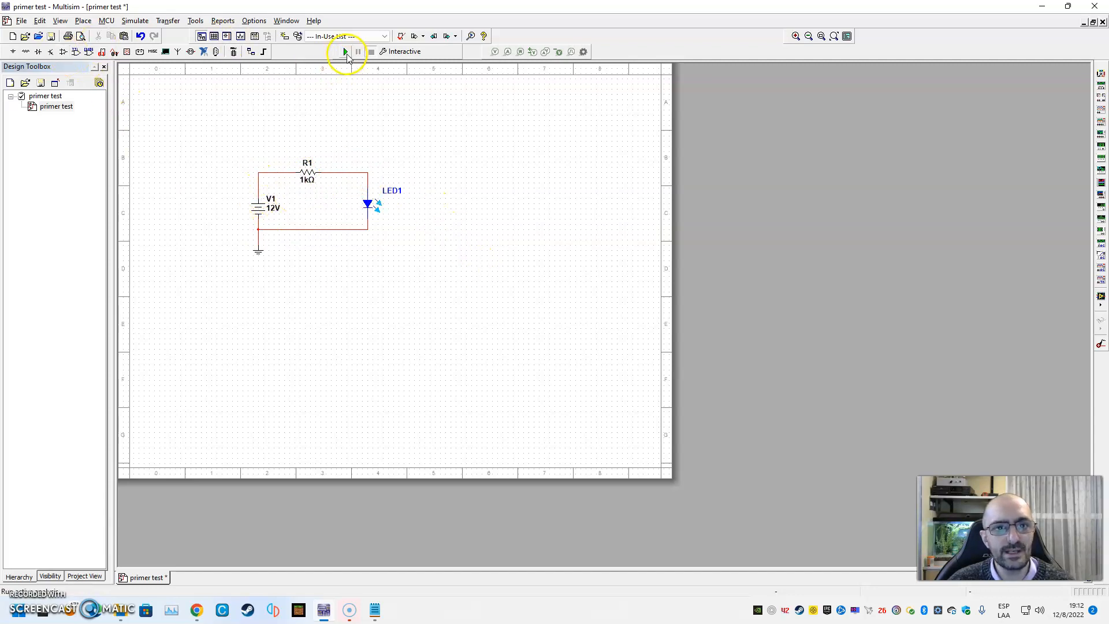
# Start the interactive simulation and place a voltage probe on the wire between the source's positive terminal and the resistor
pyautogui.click(346, 52)
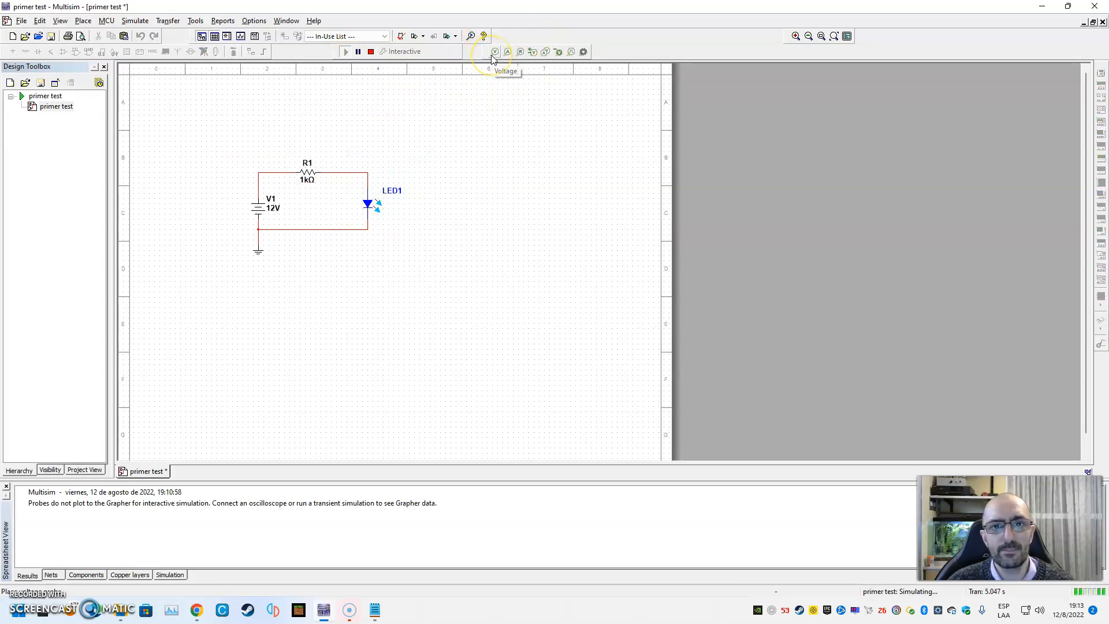
pyautogui.click(508, 53)
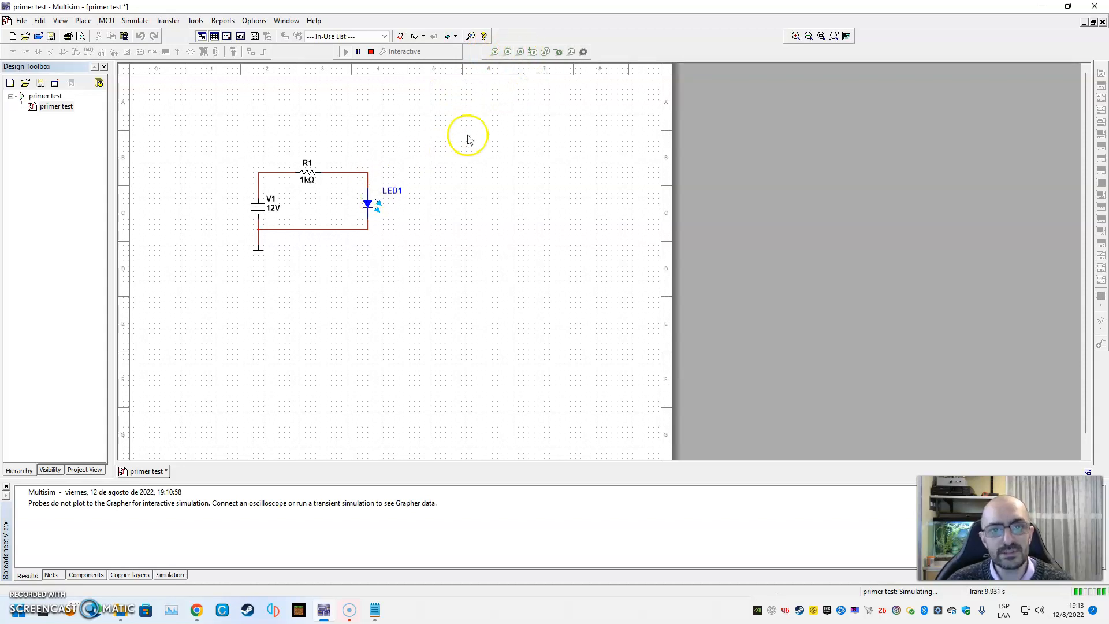
pyautogui.click(498, 53)
pyautogui.click(266, 169)
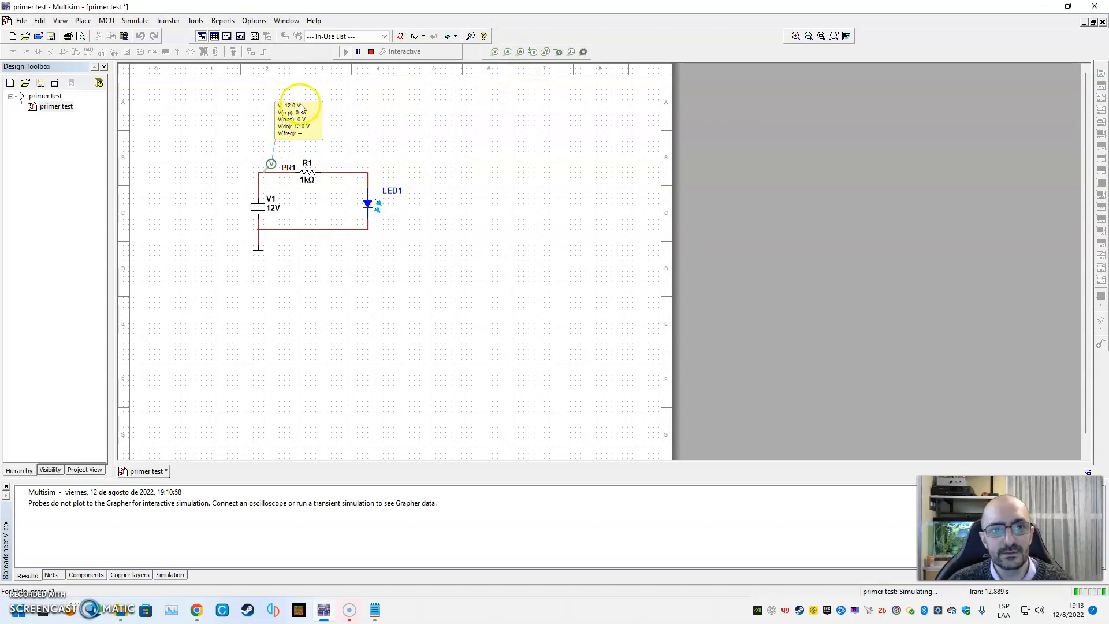
# Move the first voltage probe's readout above the source, clear of the space over the resistor
pyautogui.click(302, 122)
pyautogui.moveTo(302, 123); pyautogui.dragTo(251, 127)
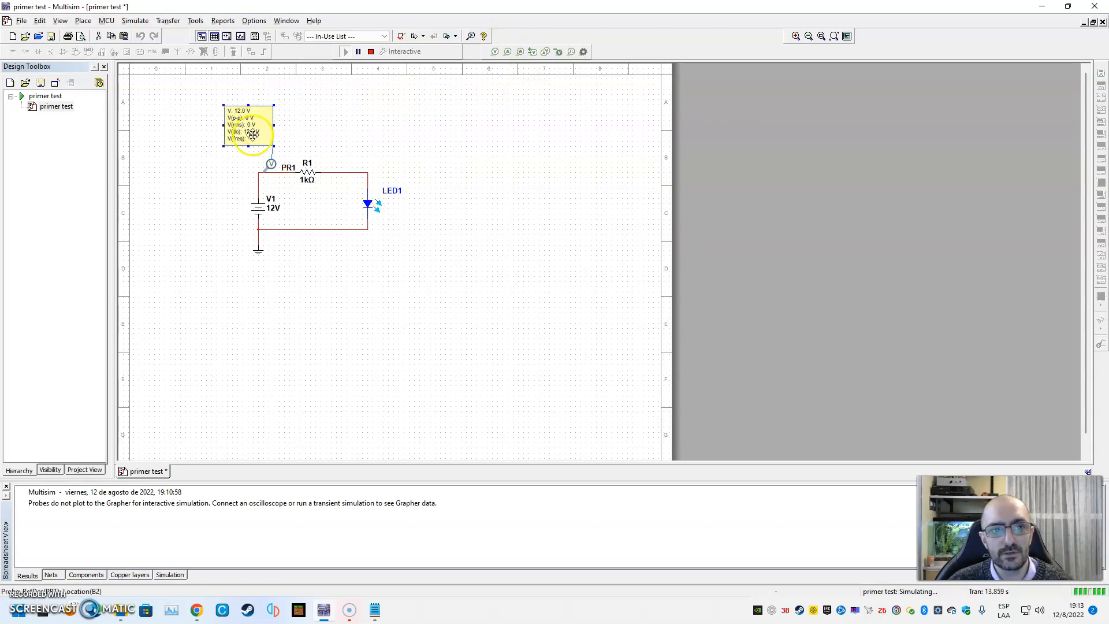
# Check the voltage between the resistor and the LED with a second voltage probe, and delete that probe
pyautogui.click(495, 51)
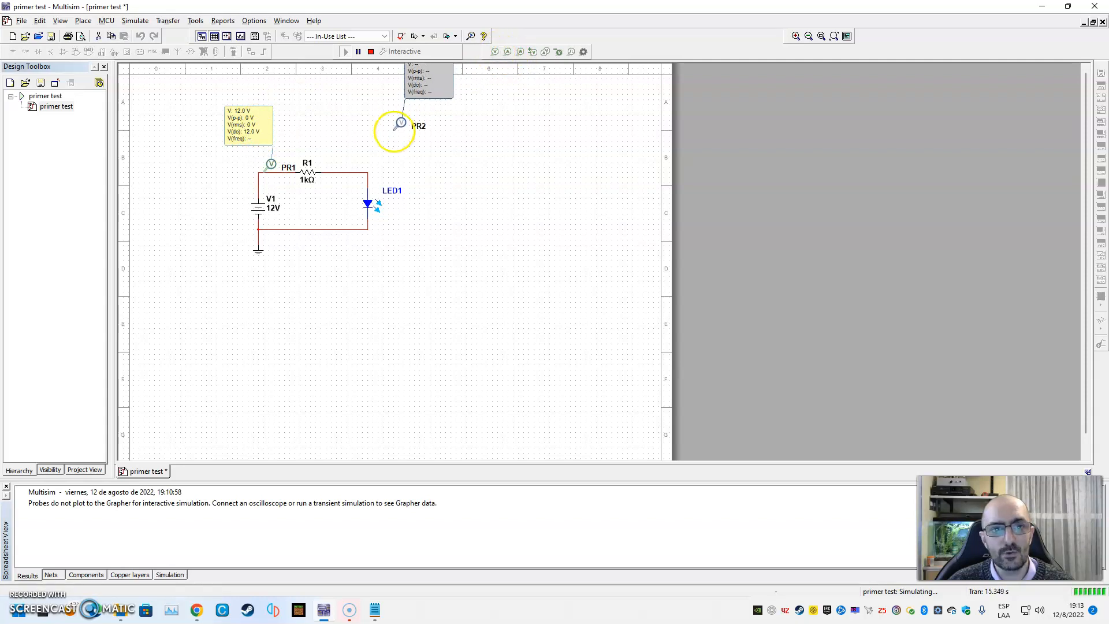
pyautogui.click(364, 167)
pyautogui.click(398, 122)
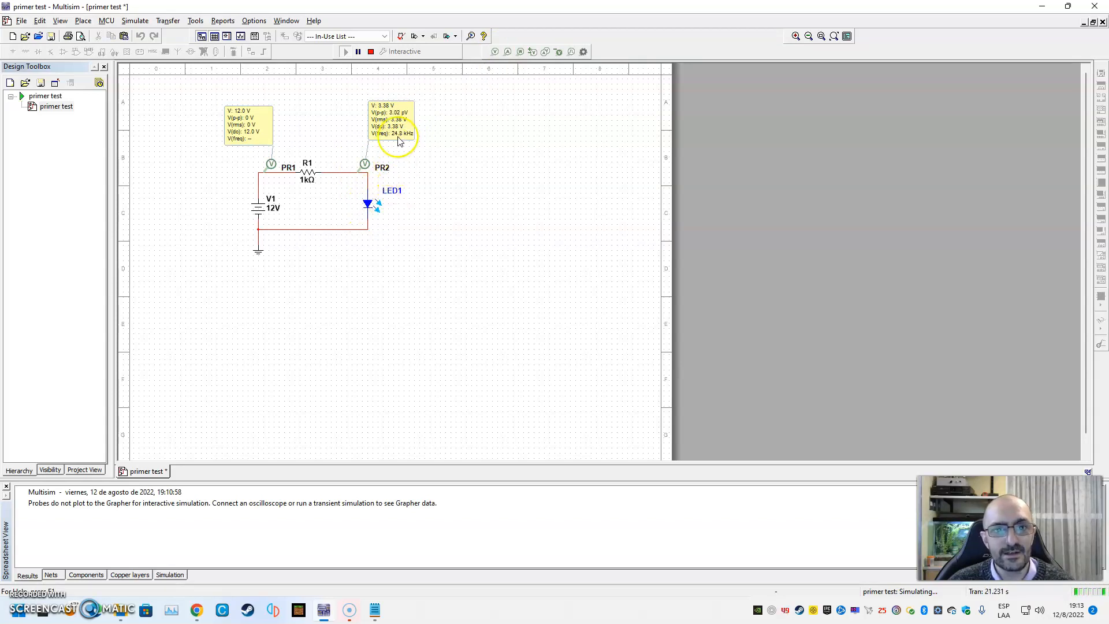
pyautogui.click(366, 166)
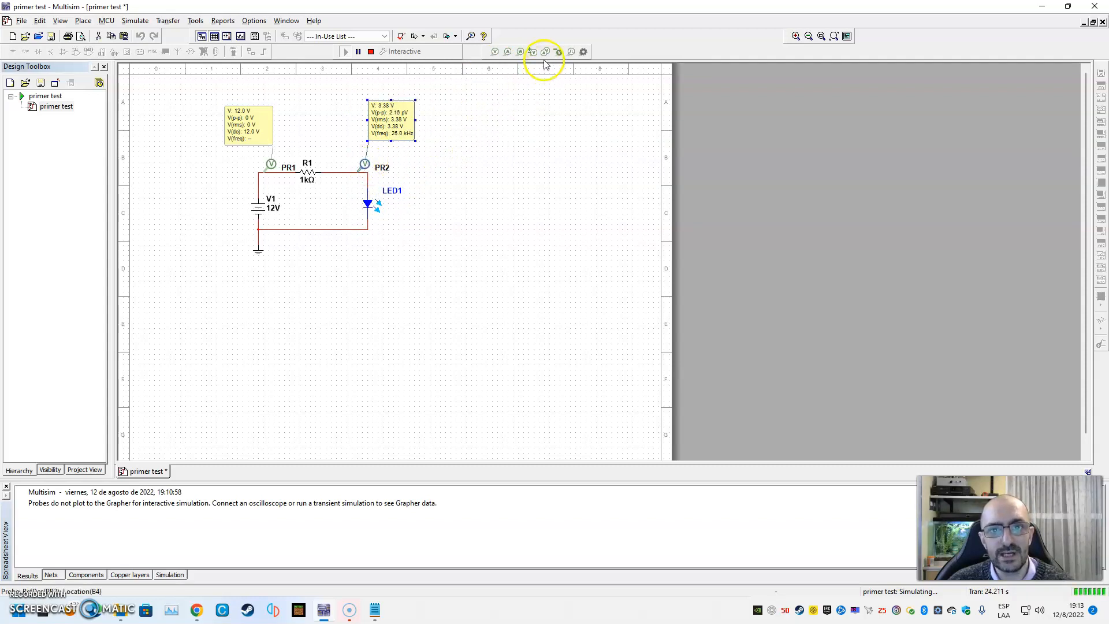
pyautogui.press('Delete')
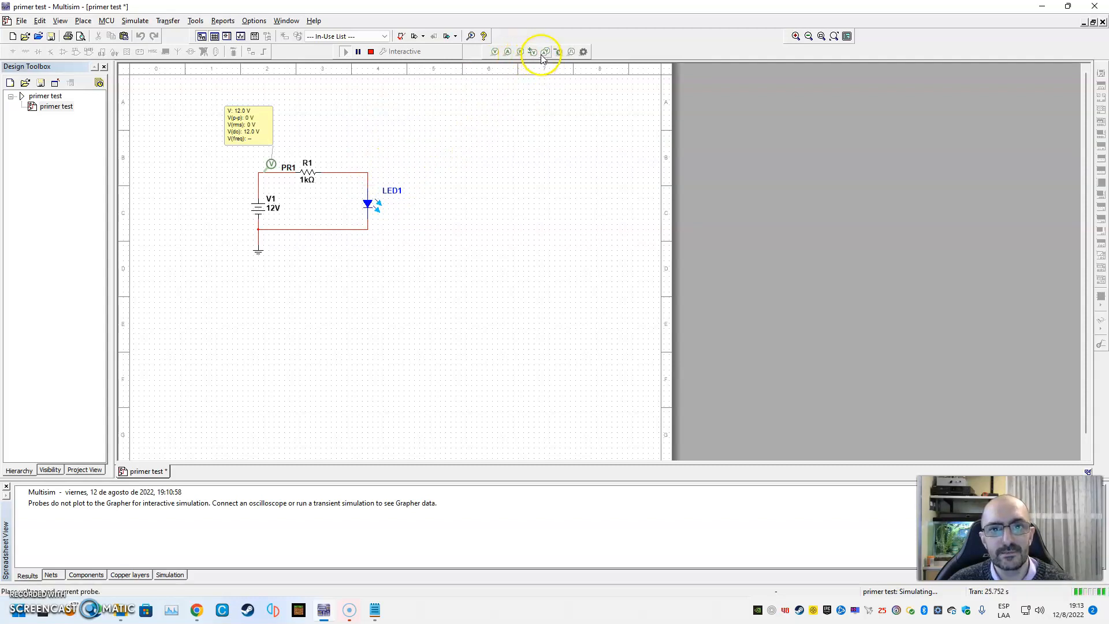
# Place a voltage and current probe between the resistor and the LED with its readout clear of the circuit, and a power probe on the resistor
pyautogui.click(543, 56)
pyautogui.click(369, 169)
pyautogui.moveTo(428, 106); pyautogui.dragTo(464, 144)
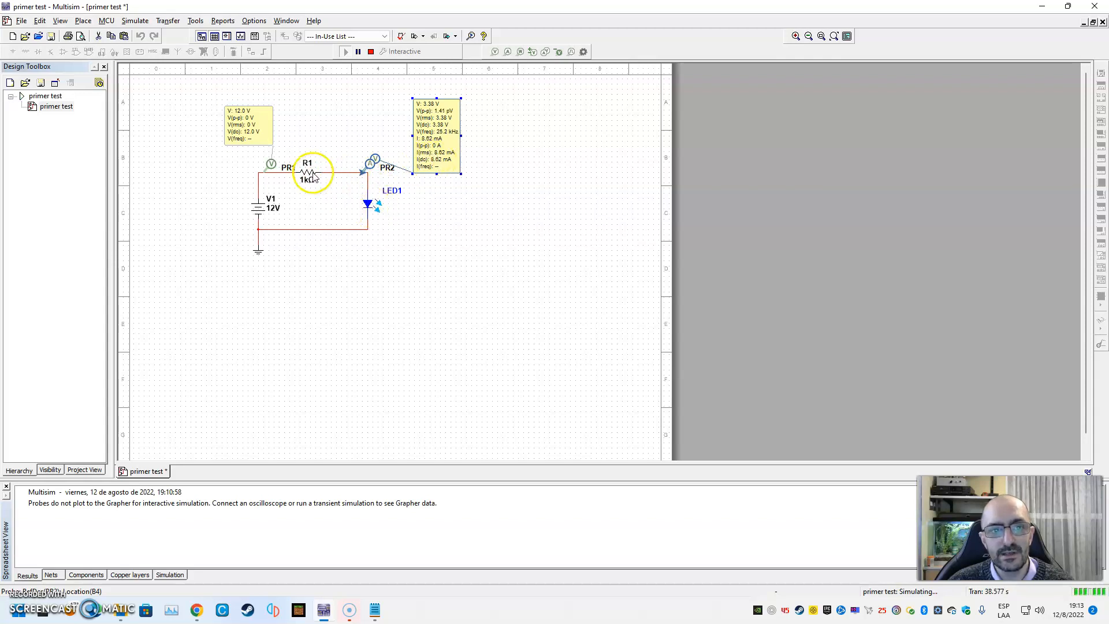
pyautogui.click(520, 53)
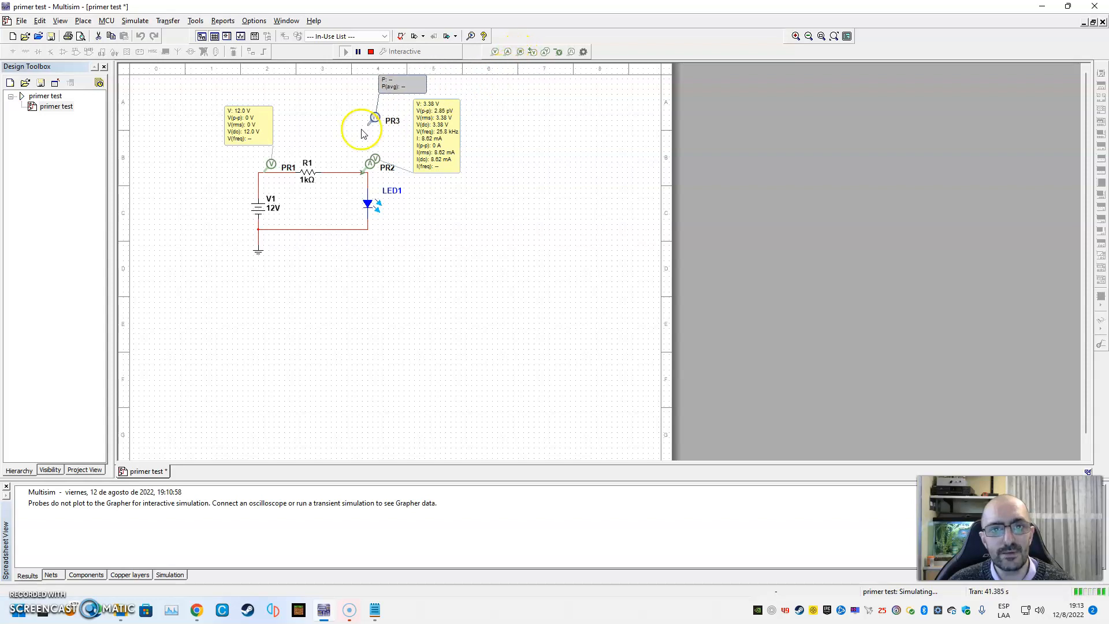
pyautogui.click(306, 177)
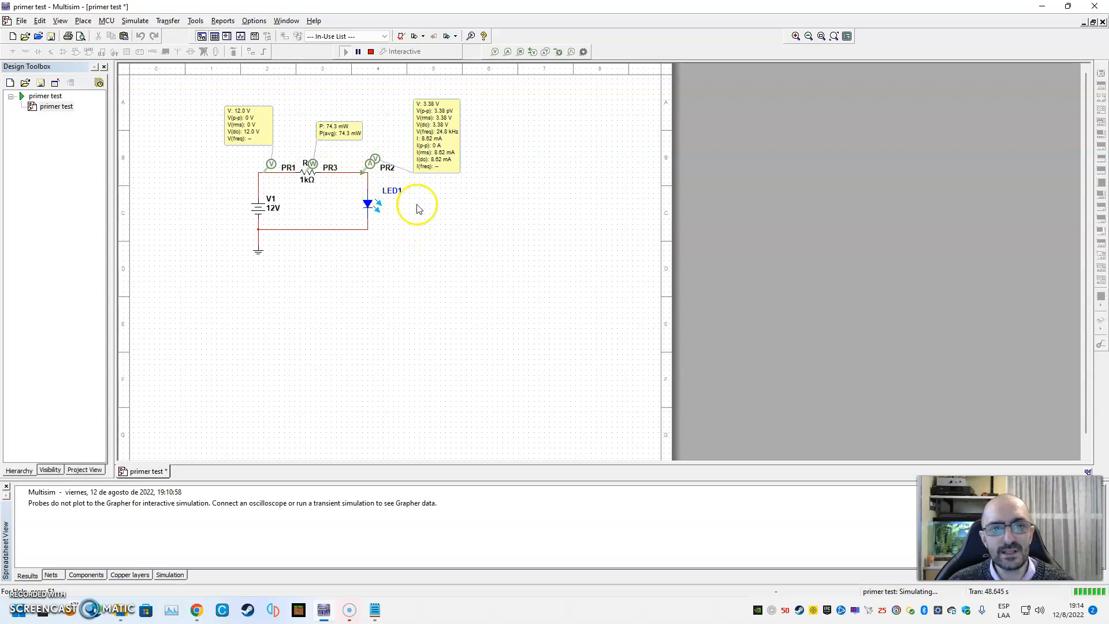
# Stop the simulation, set the resistor to 560 Ω, rerun it and compare the LED readings with the forward voltage noted in Notepad
pyautogui.click(370, 54)
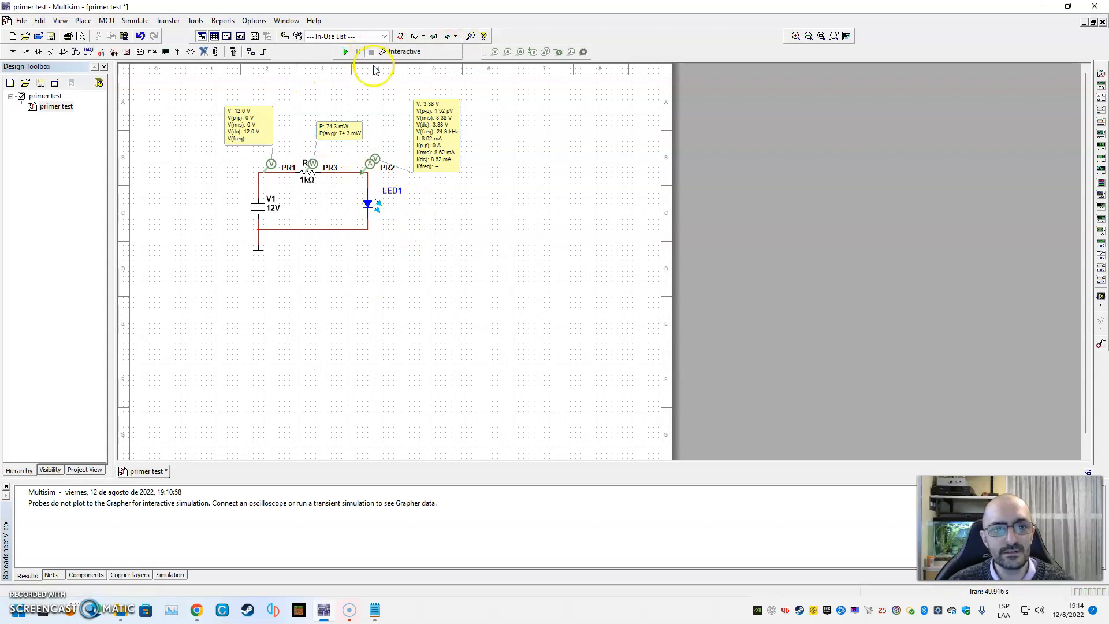
pyautogui.doubleClick(306, 183)
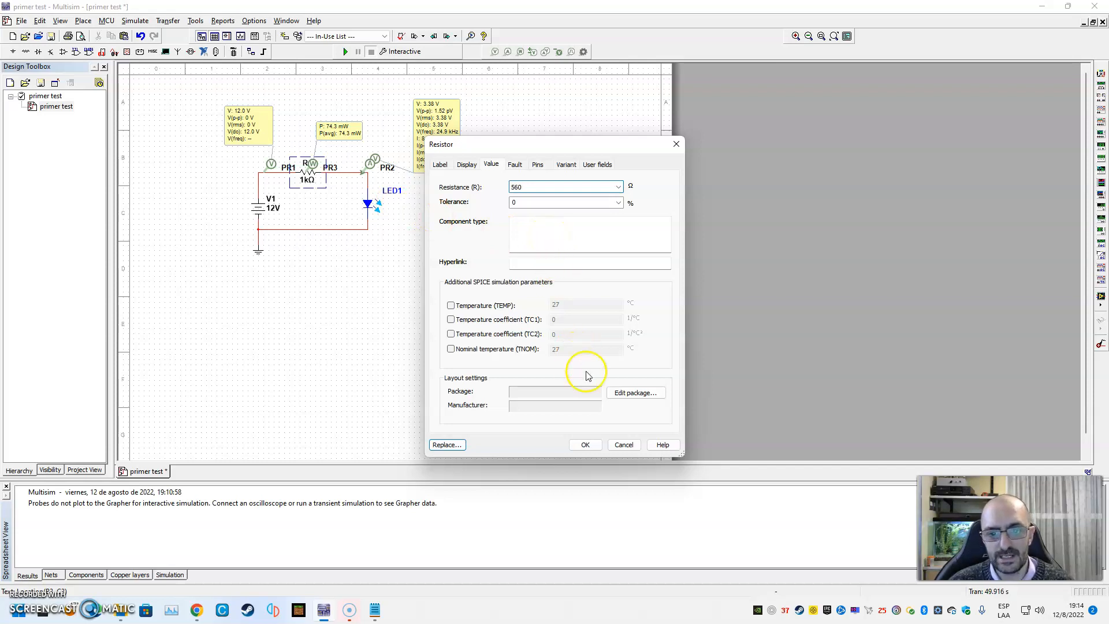
pyautogui.click(585, 444)
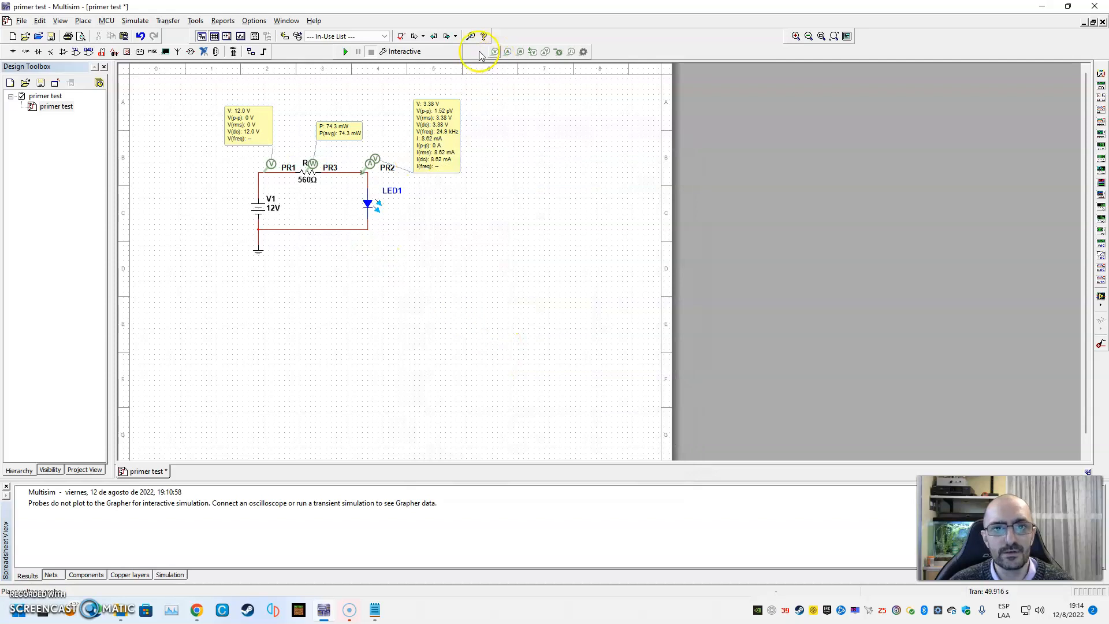
pyautogui.click(346, 51)
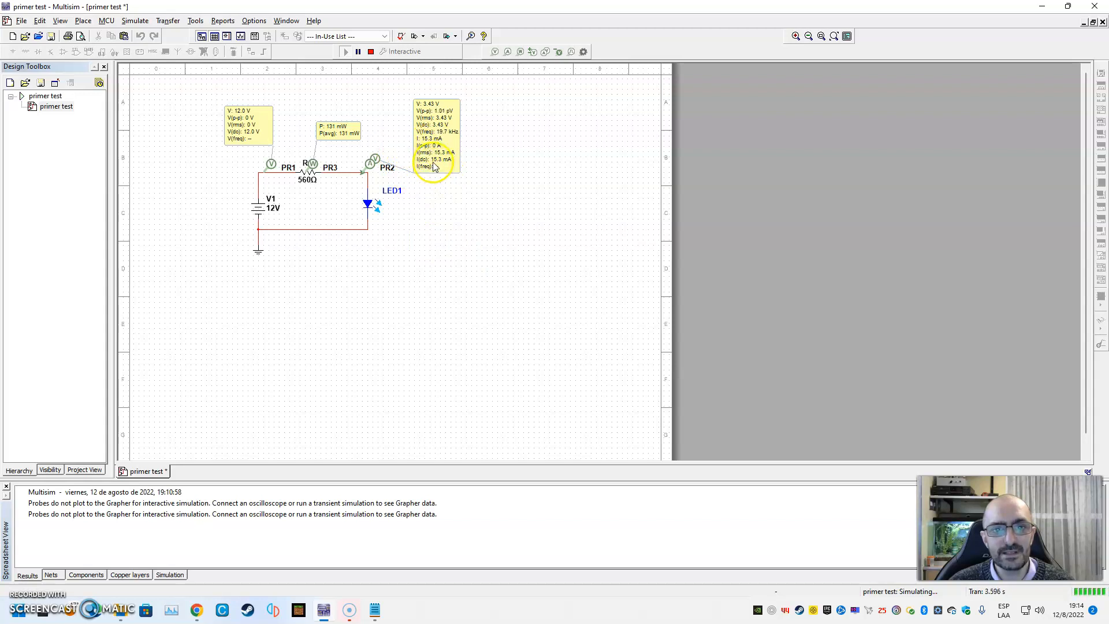
pyautogui.click(374, 611)
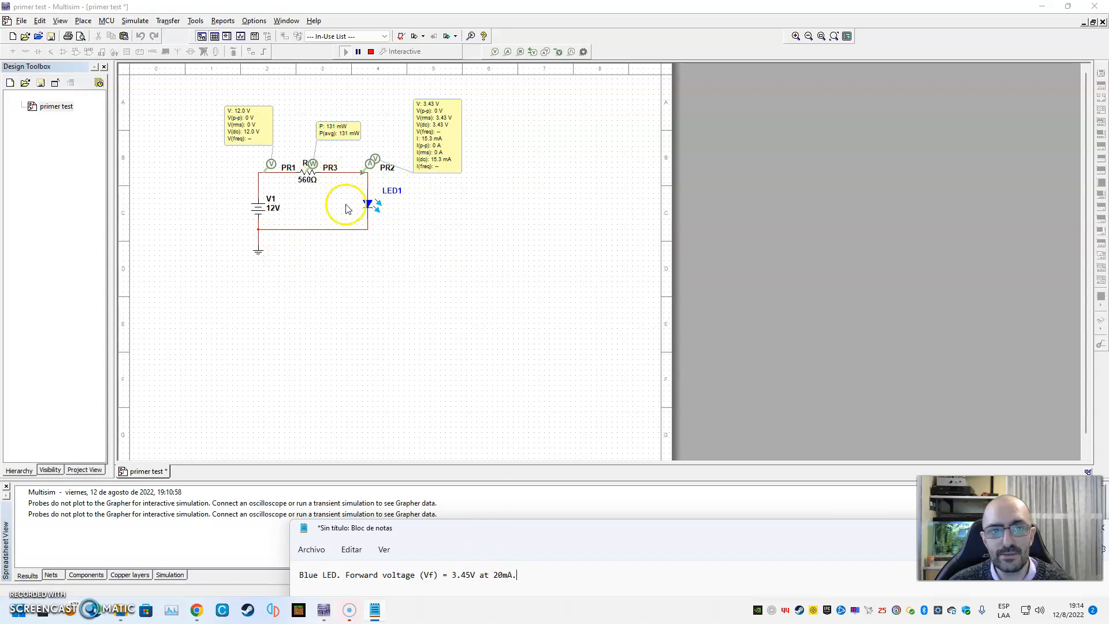
# Stop the simulation, set the resistor to 320 Ω and run the interactive simulation again
pyautogui.click(370, 51)
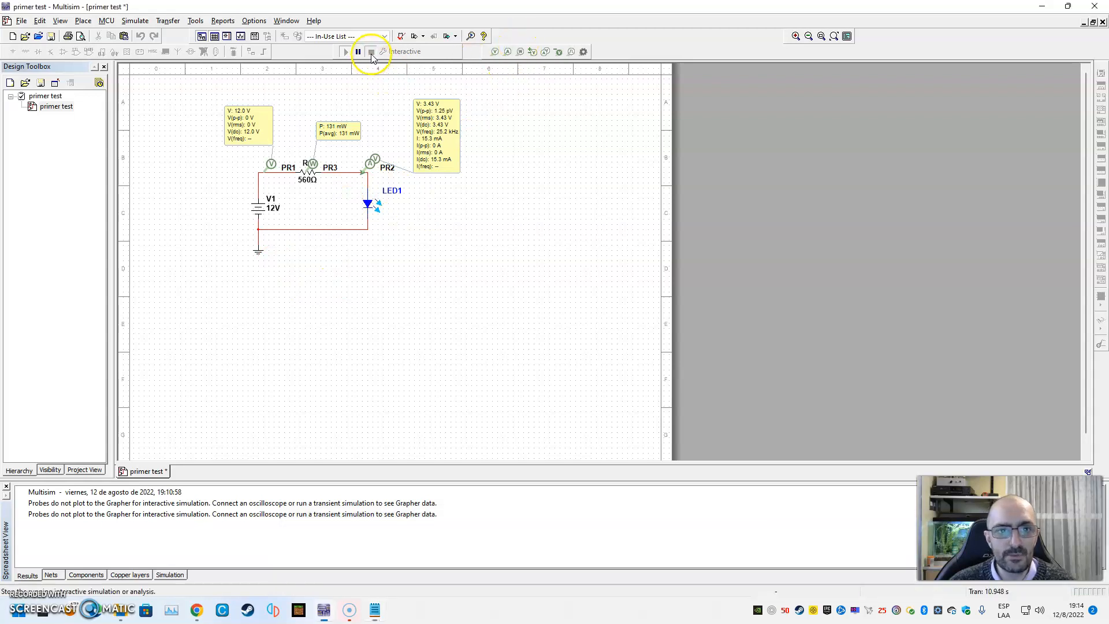
pyautogui.doubleClick(308, 181)
pyautogui.write('32')
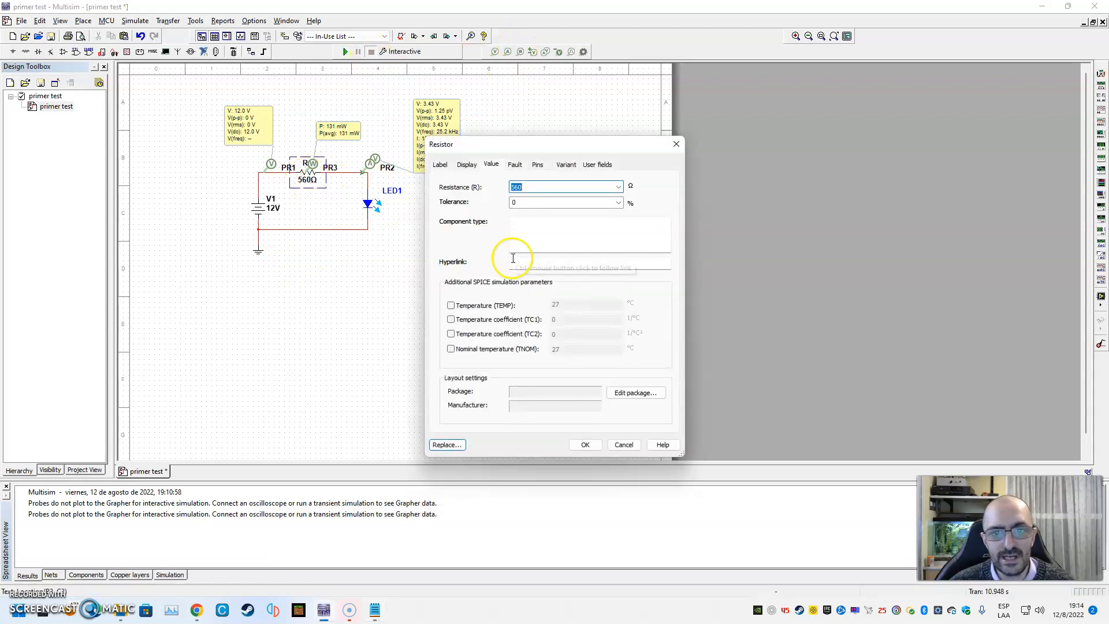
pyautogui.write('0')
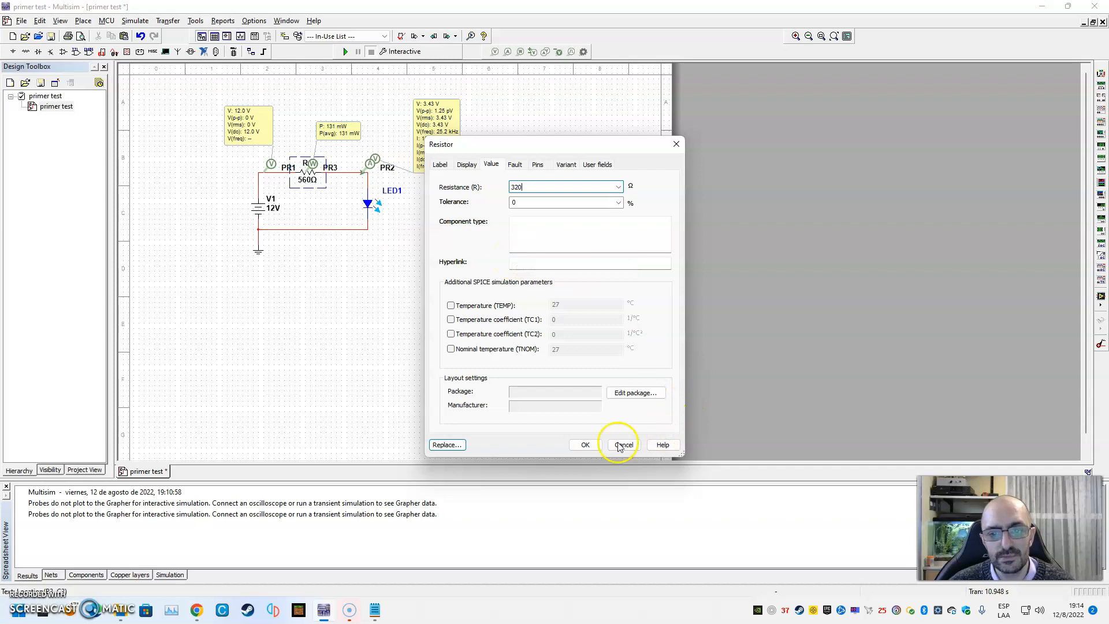
pyautogui.click(585, 444)
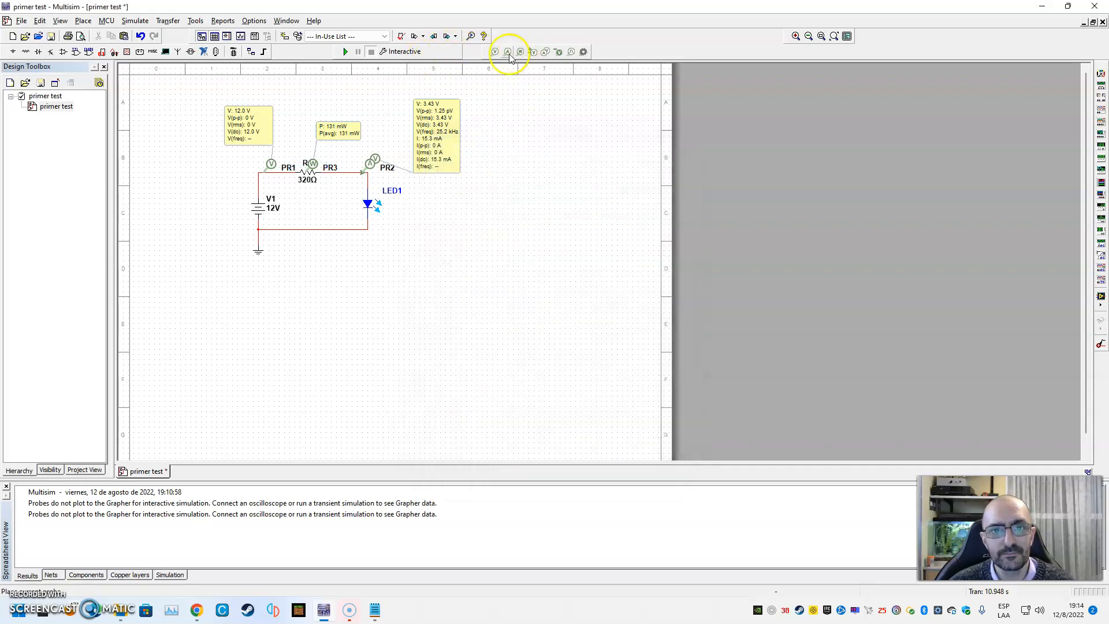
pyautogui.click(345, 52)
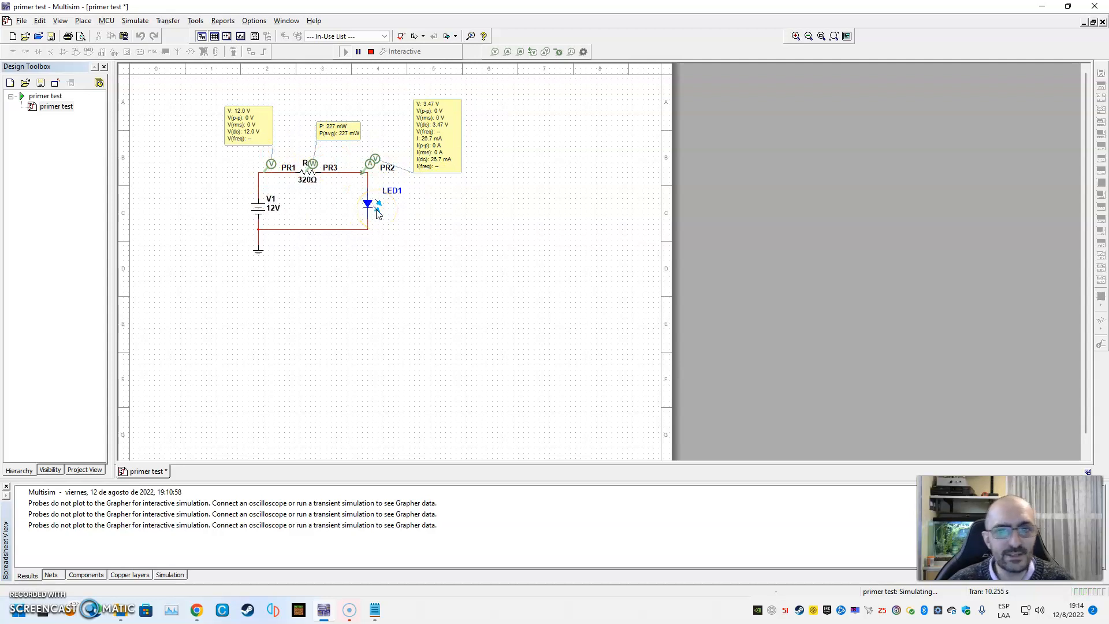
# Stop the simulation, select the resistor's power probe and rerun the simulation to check the resistor's power
pyautogui.click(371, 51)
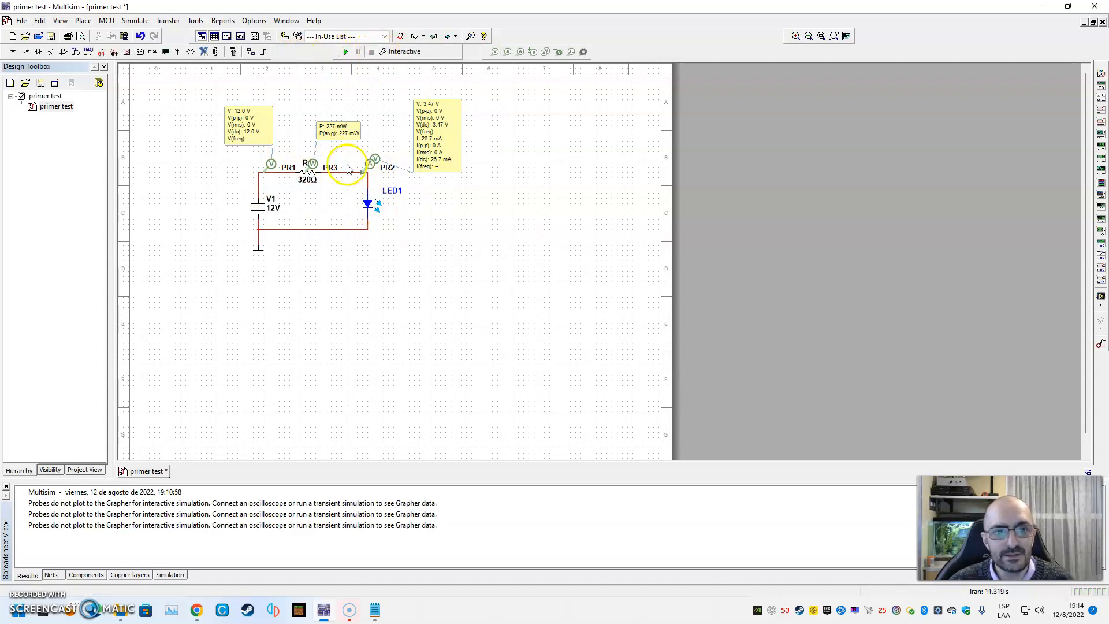
pyautogui.click(318, 168)
pyautogui.click(318, 168)
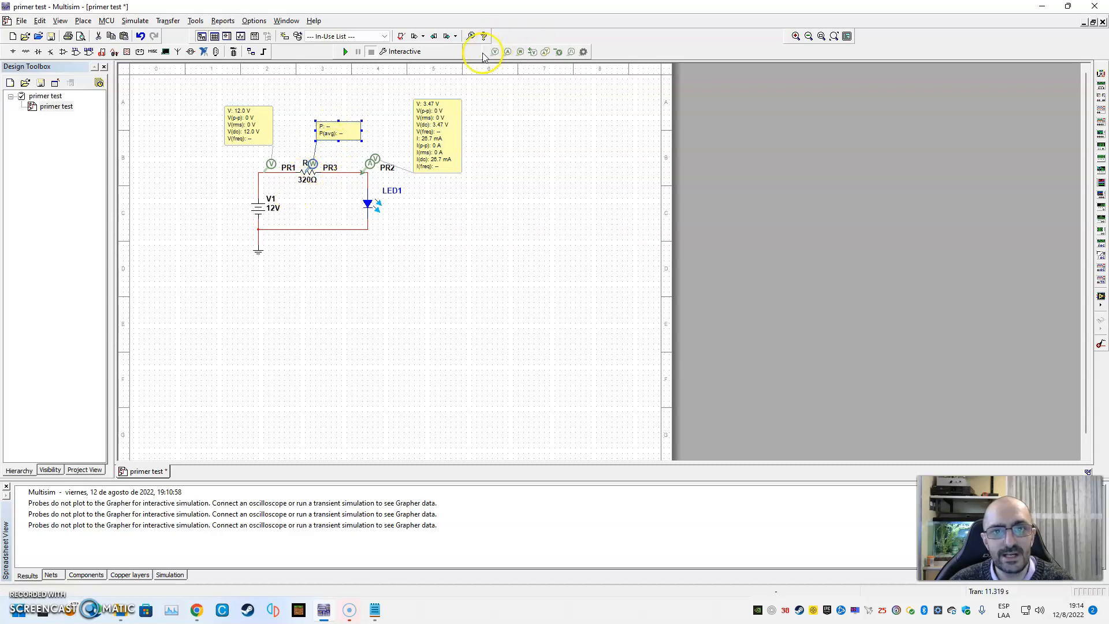
pyautogui.click(346, 51)
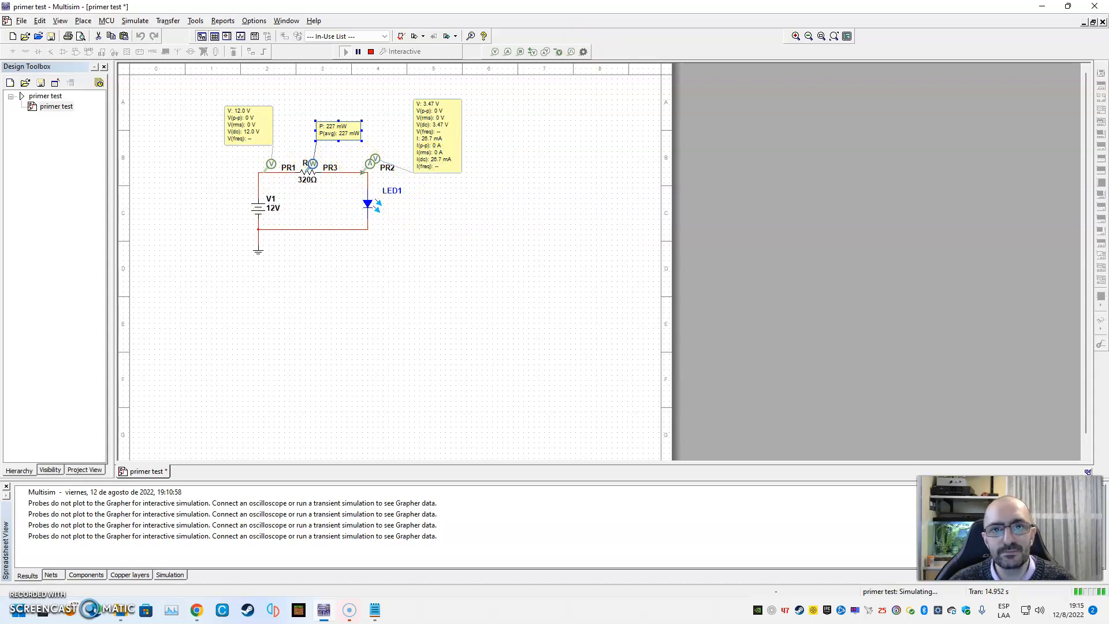
# Stop the simulation, set the resistor to 470 Ω and run the interactive simulation again
pyautogui.click(371, 52)
pyautogui.doubleClick(302, 186)
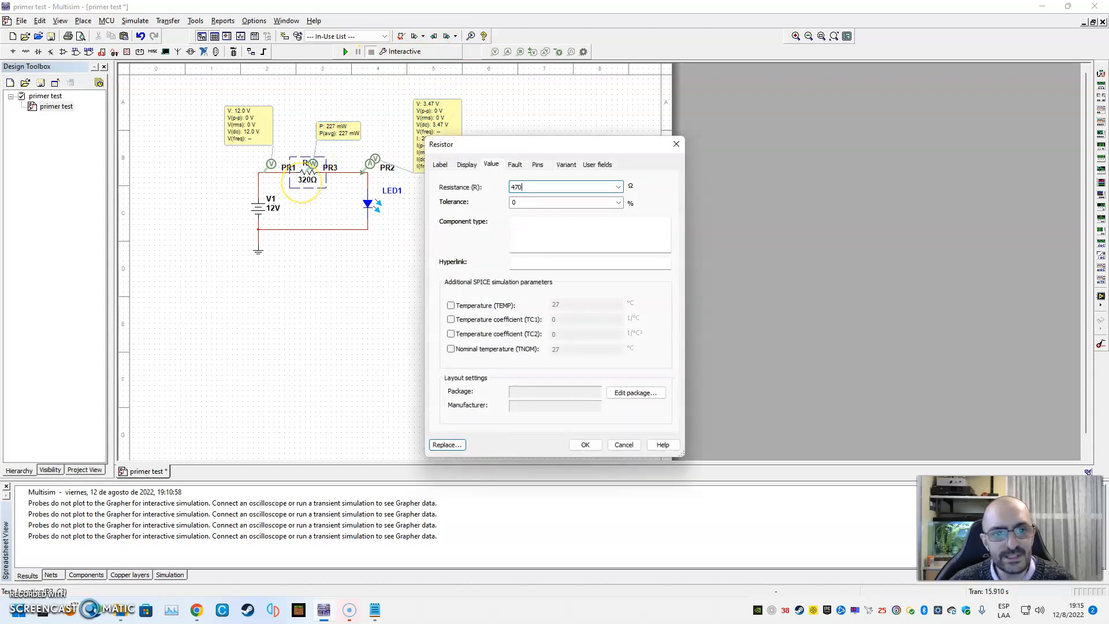
pyautogui.write('470')
pyautogui.click(585, 444)
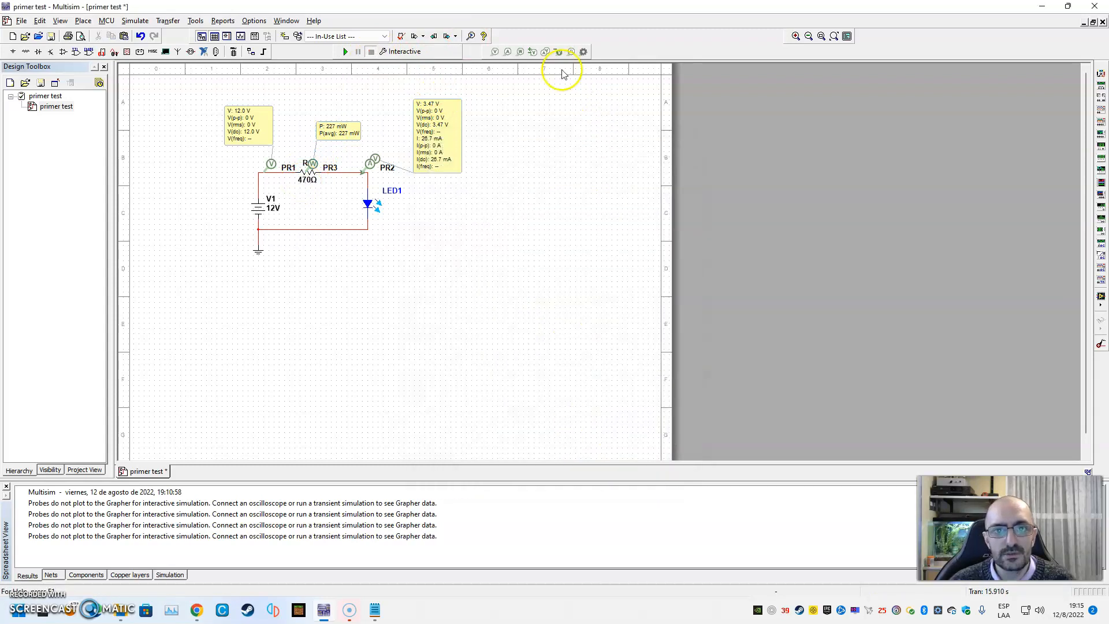
pyautogui.click(345, 52)
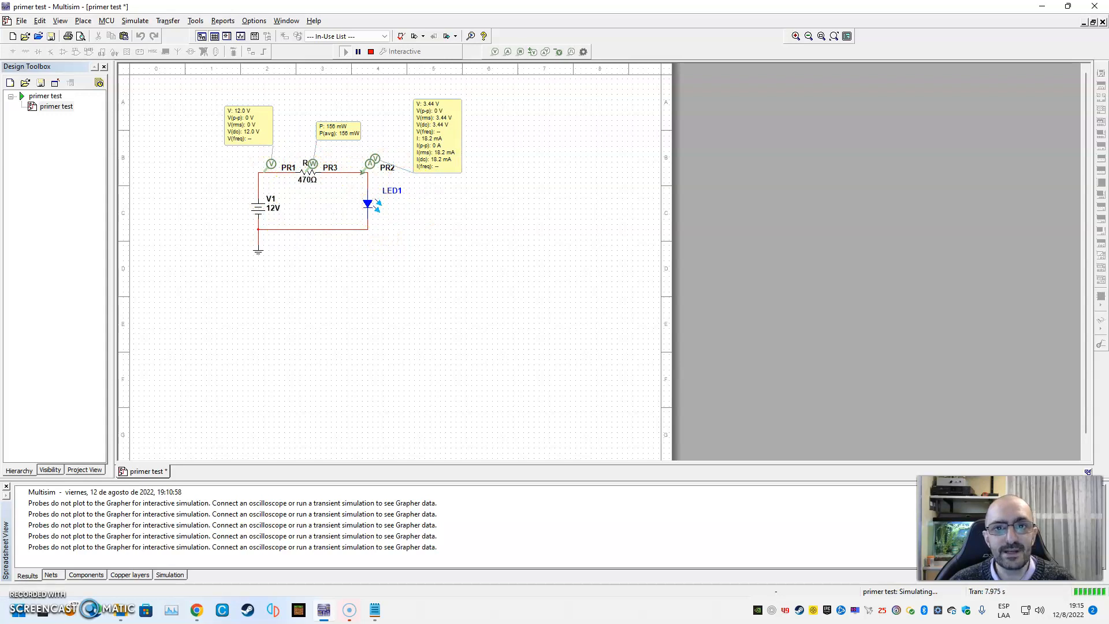
# Stop the simulation, place a multimeter to the right of the LED and wire it in parallel with the LED, positive terminal to the anode
pyautogui.click(371, 52)
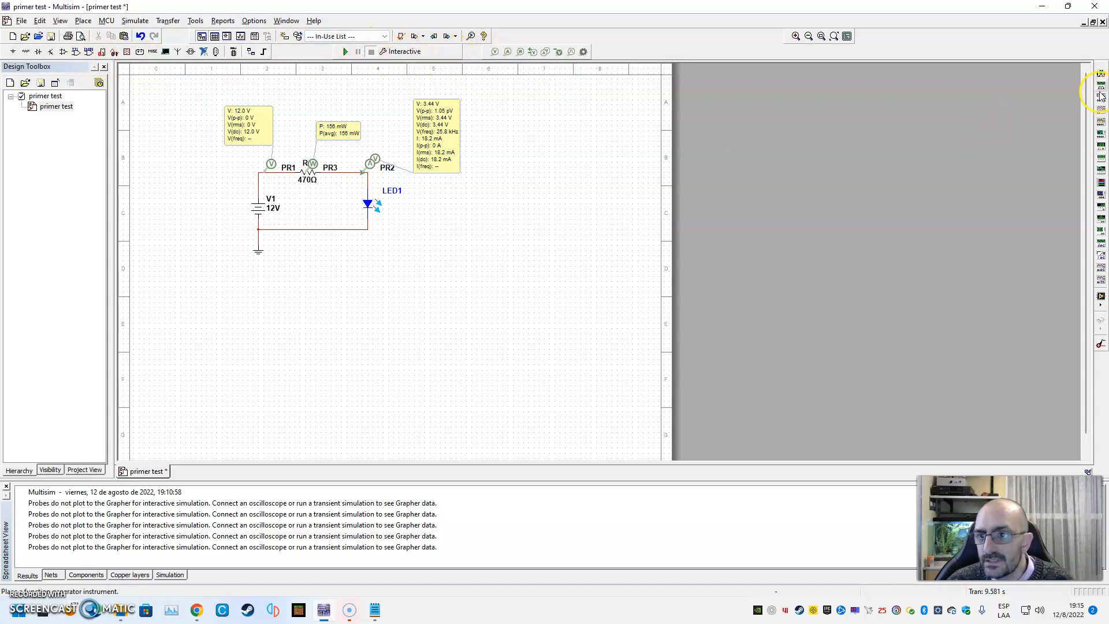
pyautogui.click(1101, 74)
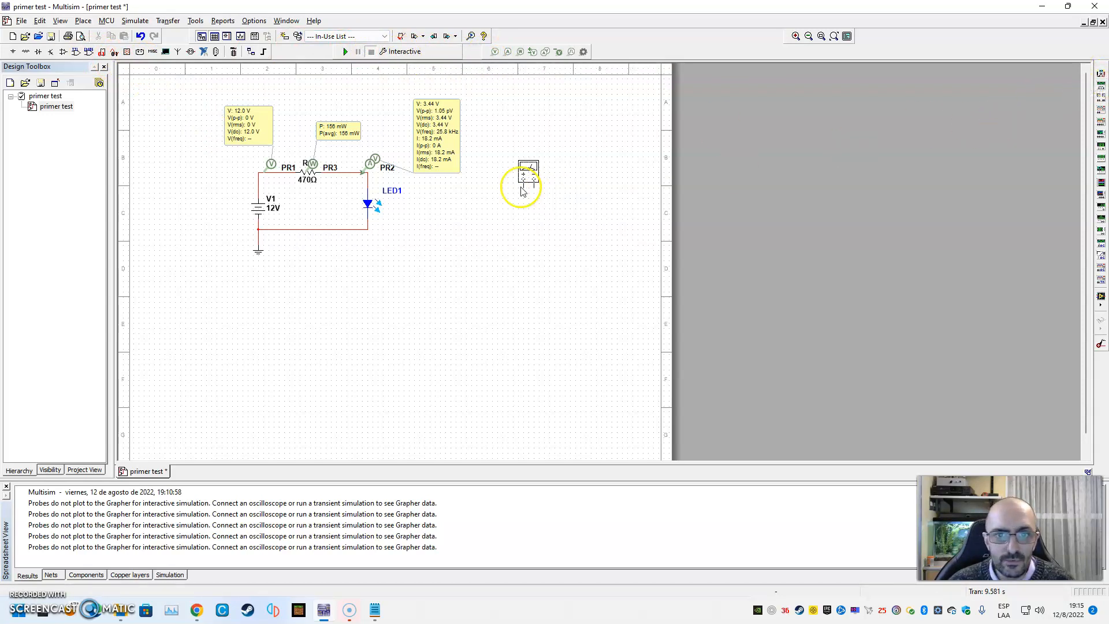
pyautogui.click(508, 201)
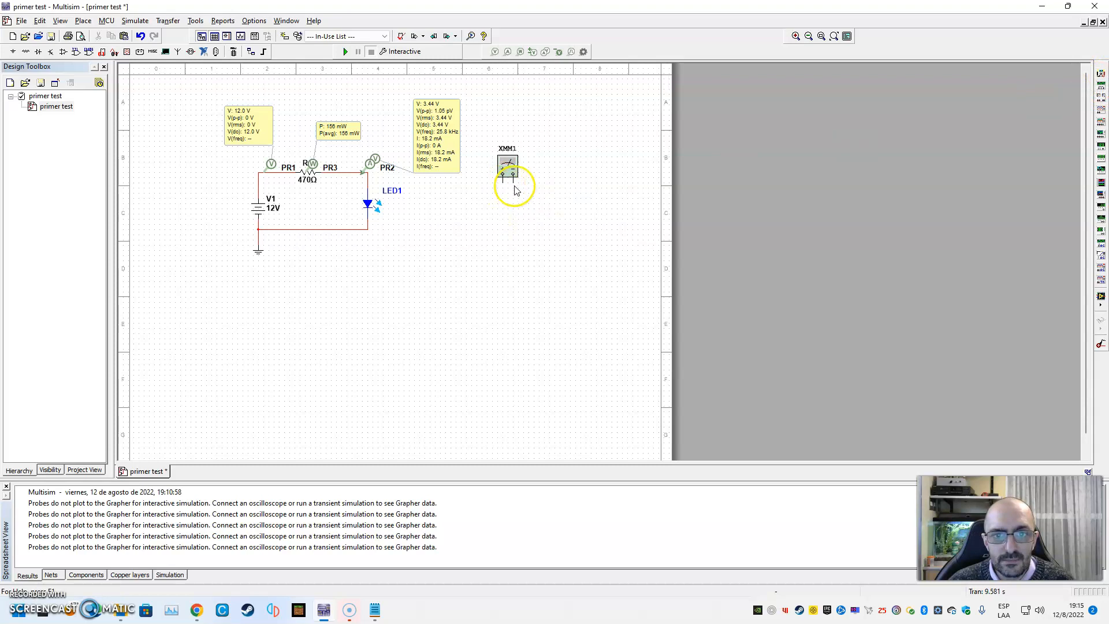
pyautogui.click(514, 183)
pyautogui.click(371, 230)
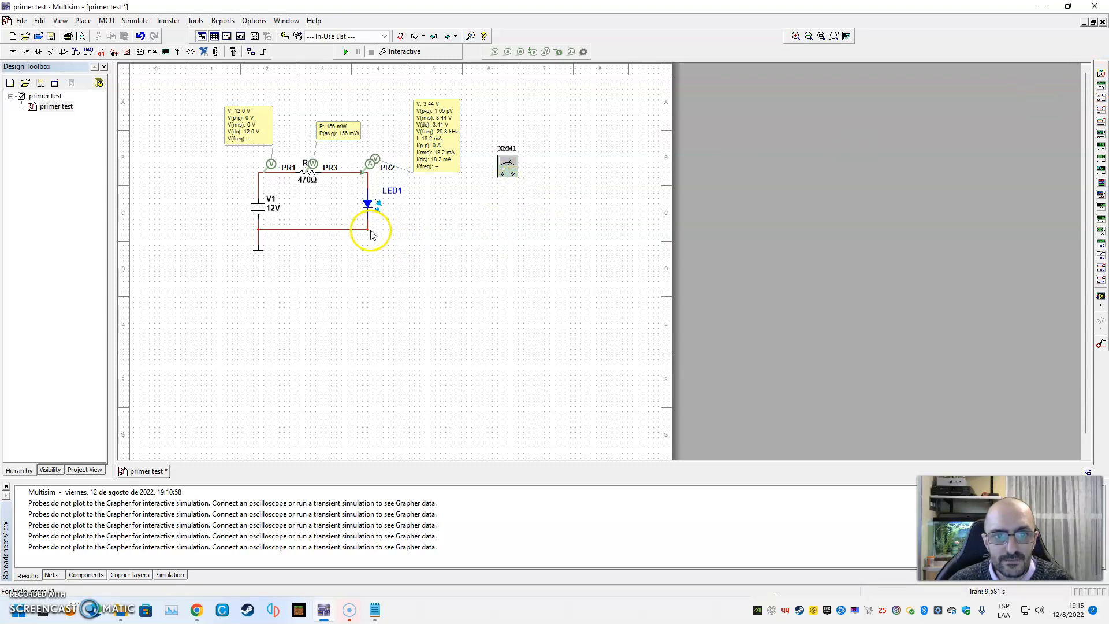
pyautogui.click(503, 182)
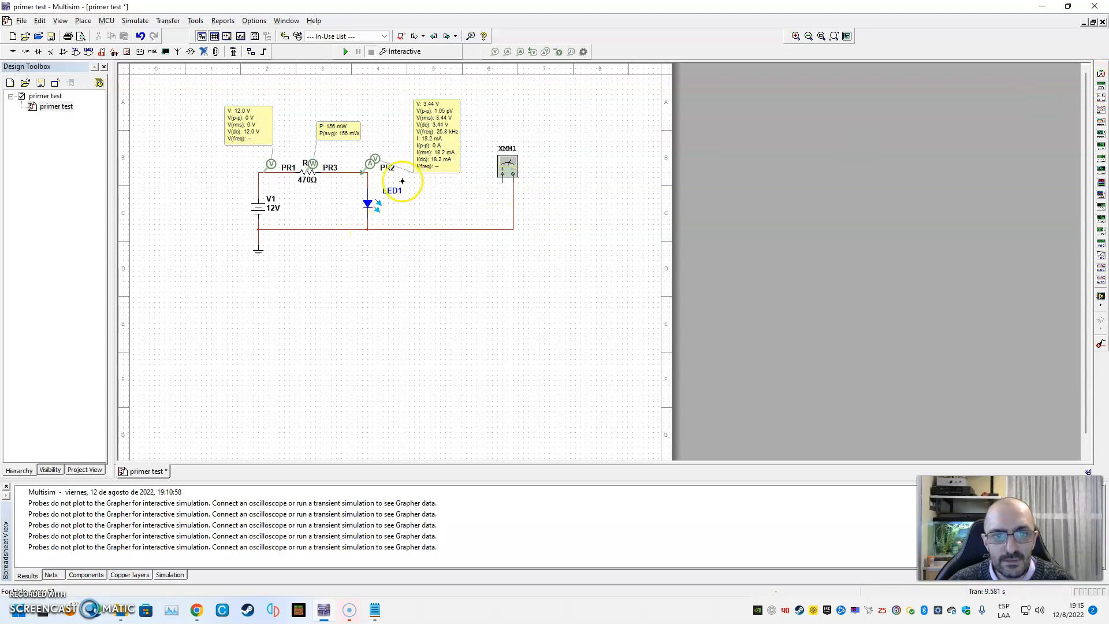
pyautogui.click(368, 177)
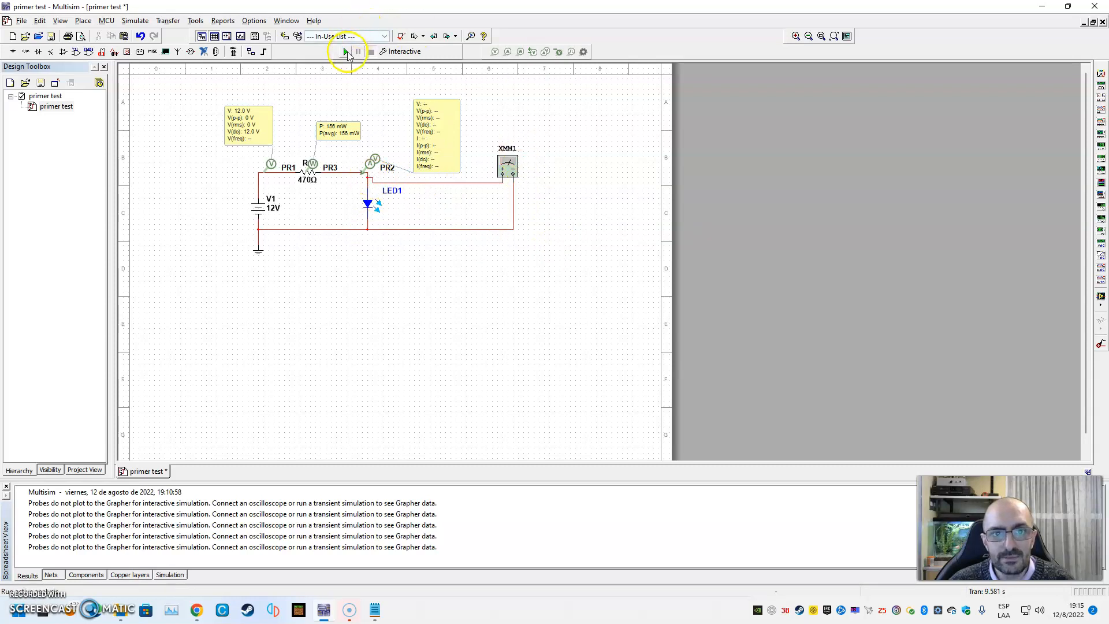
# Run the simulation, open the multimeter to read the LED's voltage, and stop the simulation
pyautogui.click(345, 51)
pyautogui.doubleClick(508, 166)
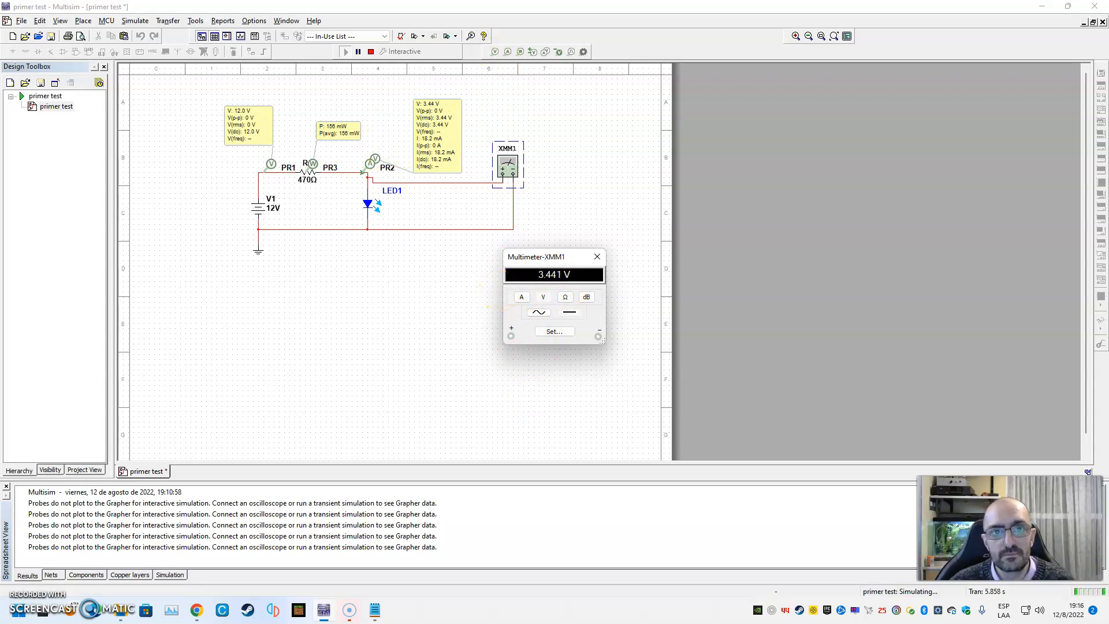
pyautogui.click(370, 51)
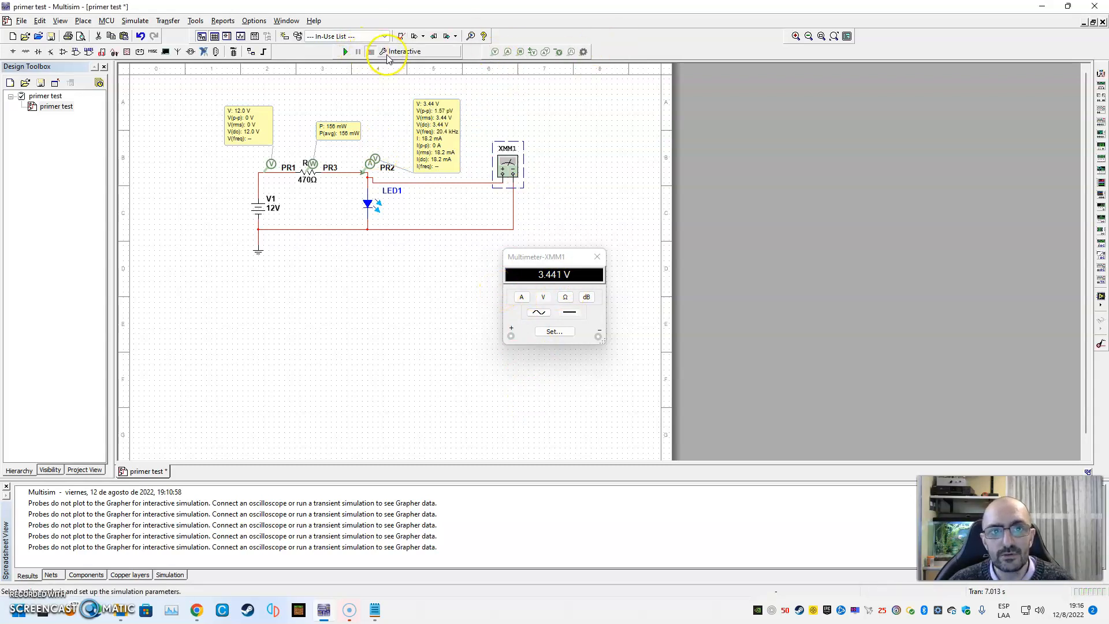
# Place a second multimeter beside the 12 V source and wire it in parallel, positive terminal to the source's positive side
pyautogui.click(1099, 75)
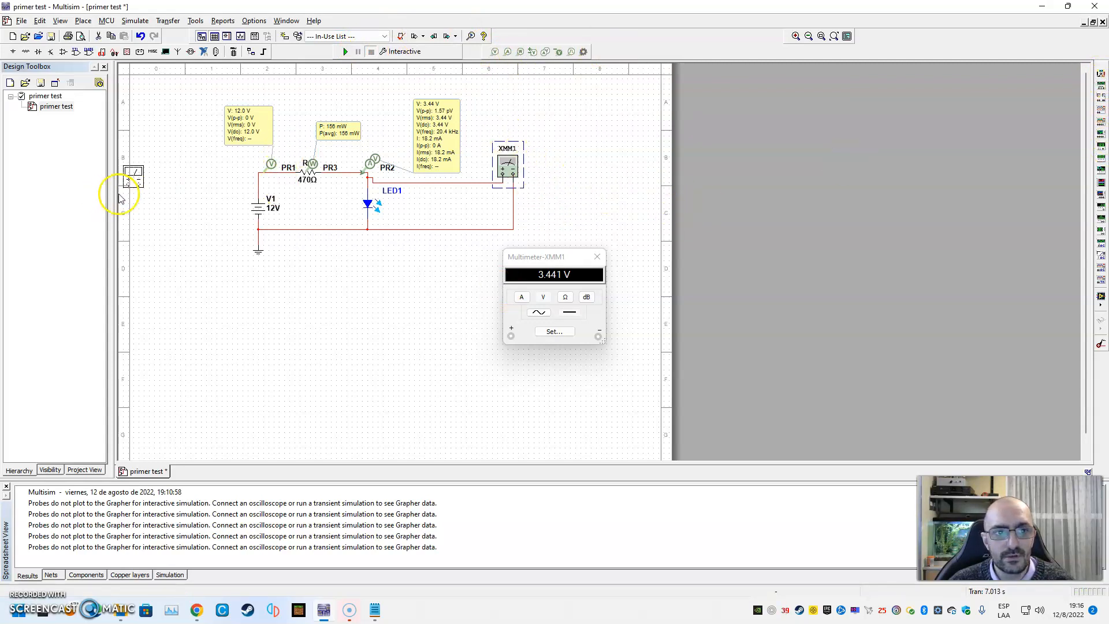
pyautogui.click(187, 202)
pyautogui.click(180, 189)
pyautogui.click(258, 172)
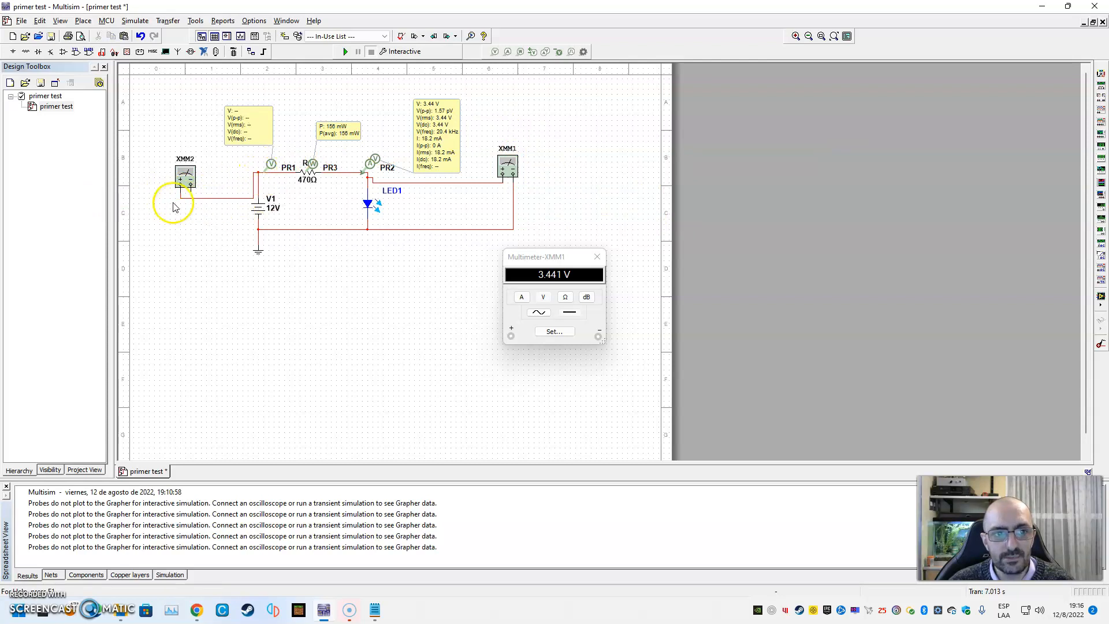
pyautogui.click(191, 187)
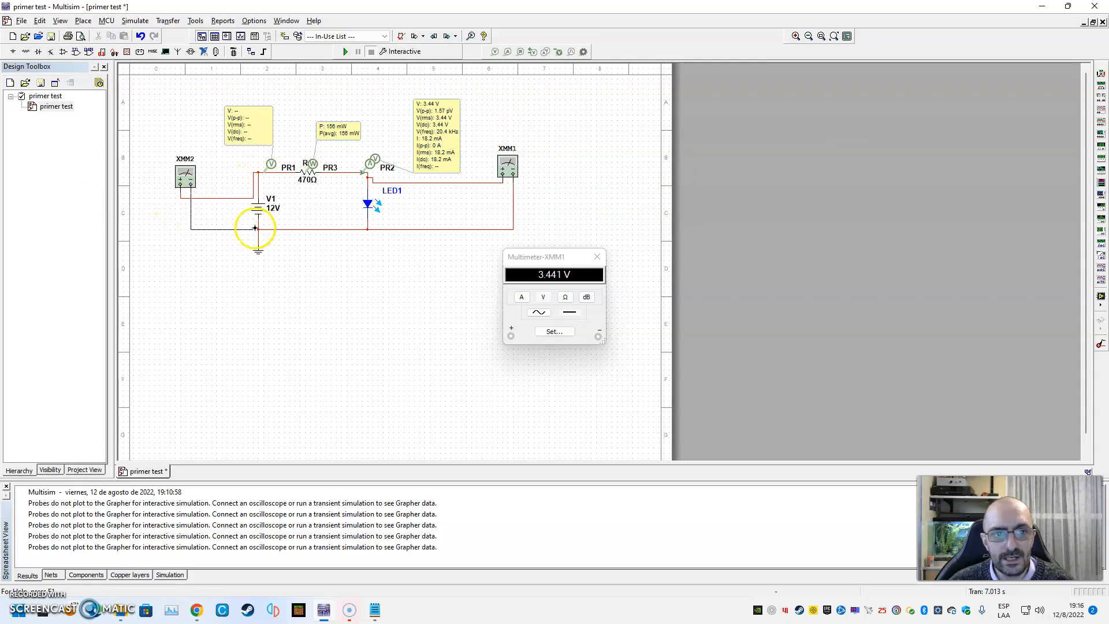
pyautogui.click(258, 228)
# Open the second multimeter, arrange both multimeter displays side by side below the circuit, and run the simulation to read the voltages
pyautogui.doubleClick(185, 176)
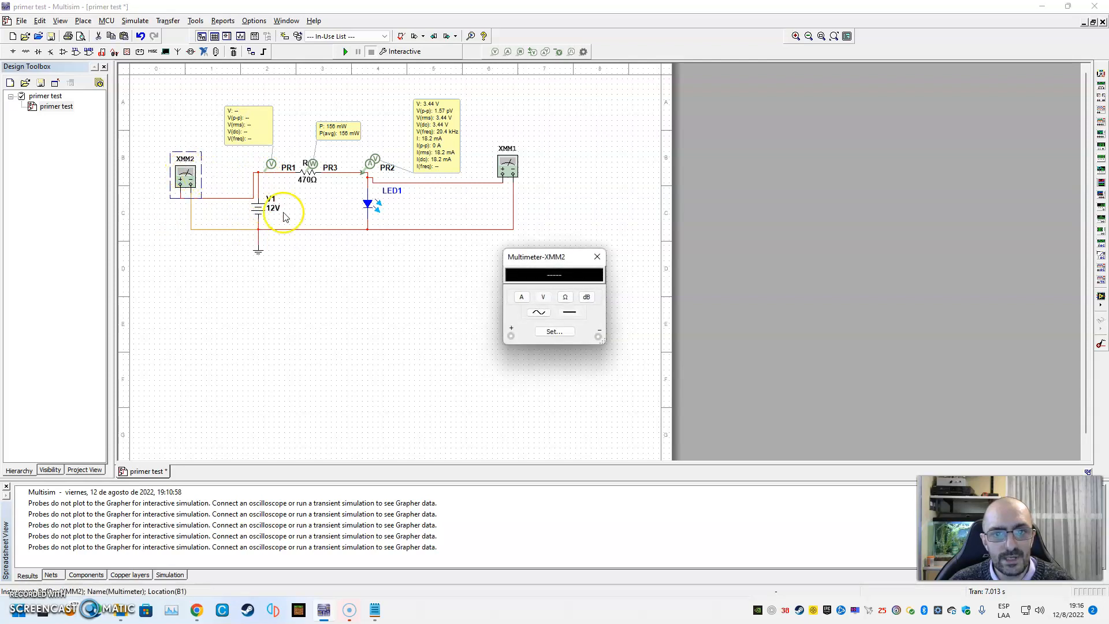
pyautogui.moveTo(541, 261); pyautogui.dragTo(267, 281)
pyautogui.moveTo(535, 260); pyautogui.dragTo(442, 279)
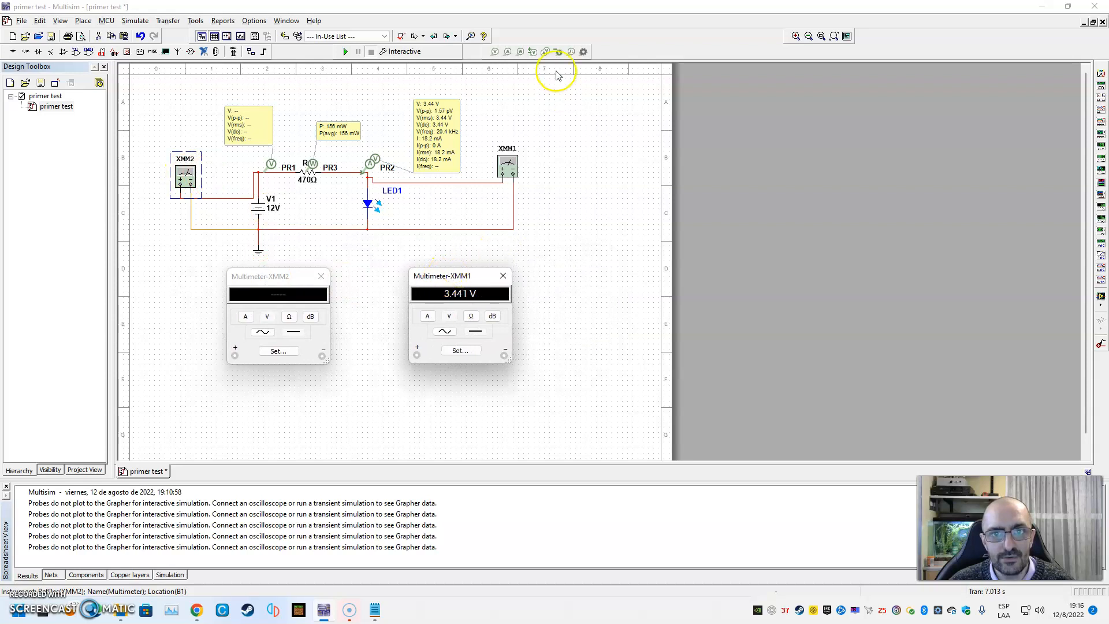
pyautogui.click(345, 52)
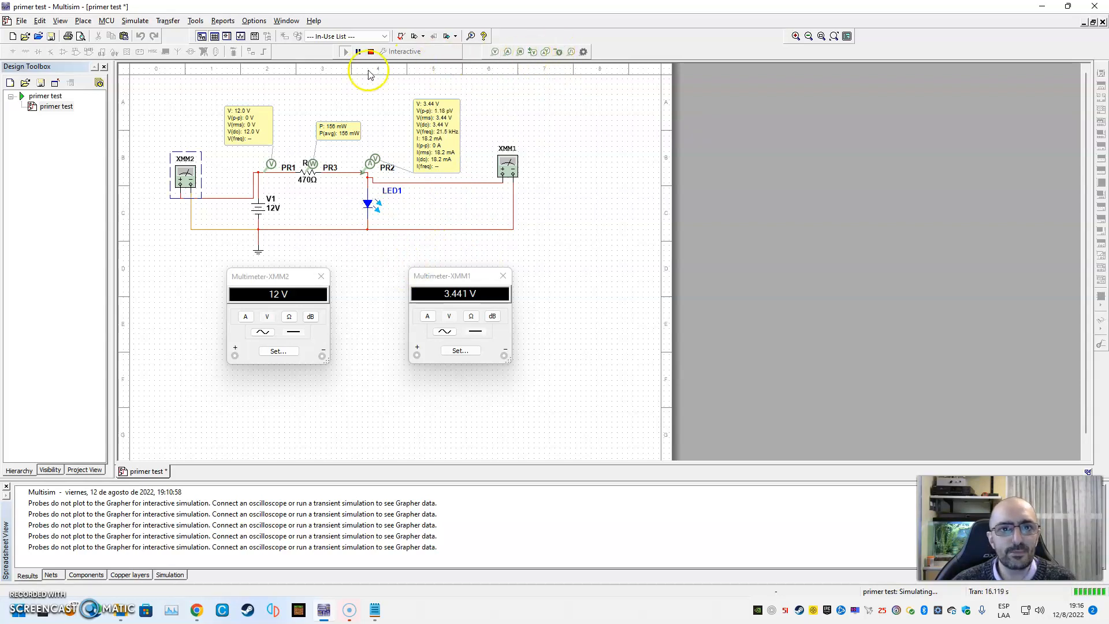
# Stop the simulation and delete the entire LED circuit, including its probes and multimeters
pyautogui.click(371, 52)
pyautogui.moveTo(576, 88); pyautogui.dragTo(183, 393)
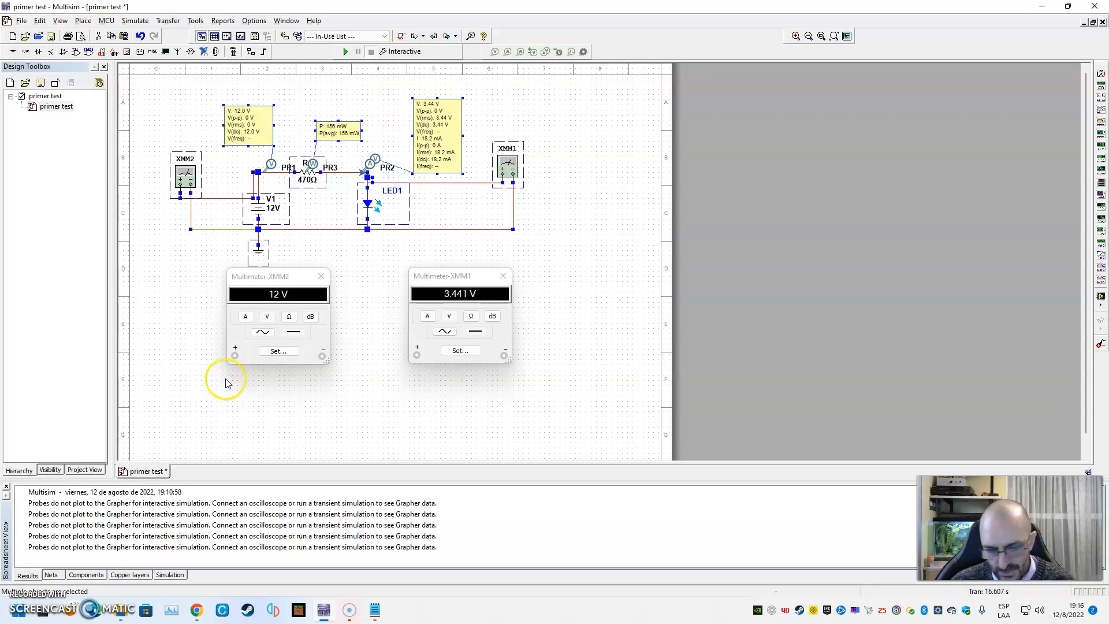
pyautogui.press('Delete')
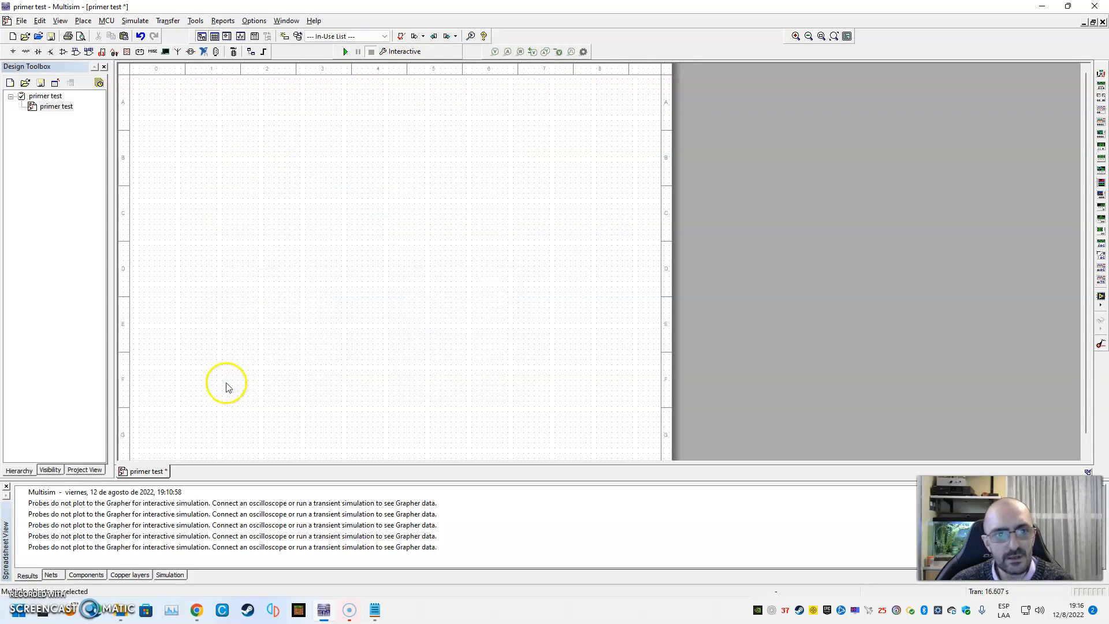
# Place an AC_POWER source from the power sources family on the empty sheet
pyautogui.click(12, 52)
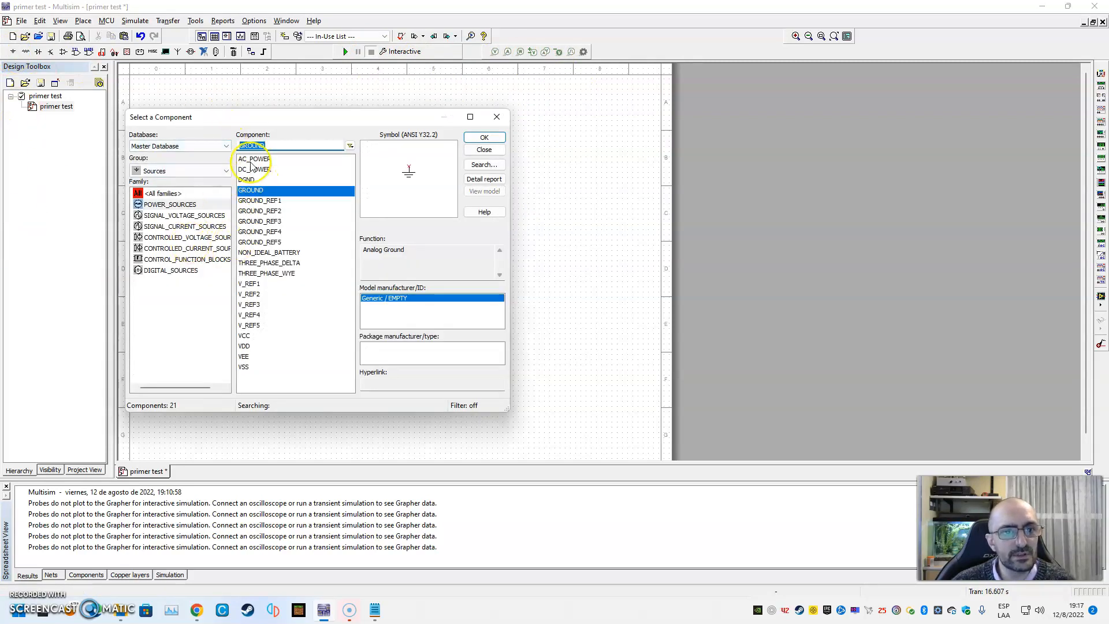
pyautogui.click(251, 161)
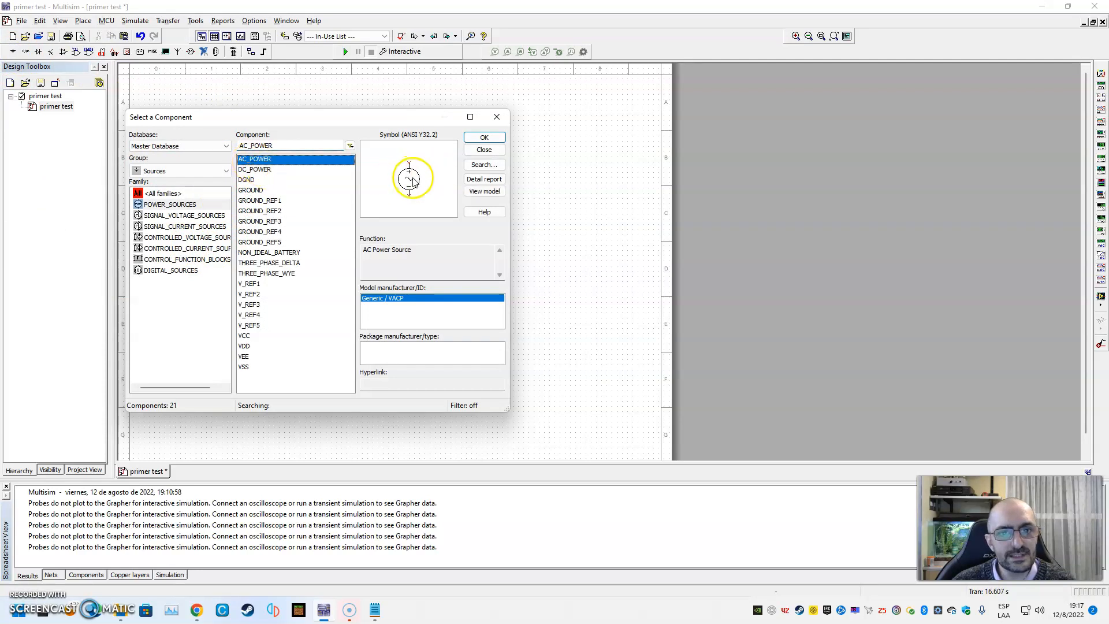
pyautogui.click(484, 138)
pyautogui.click(278, 209)
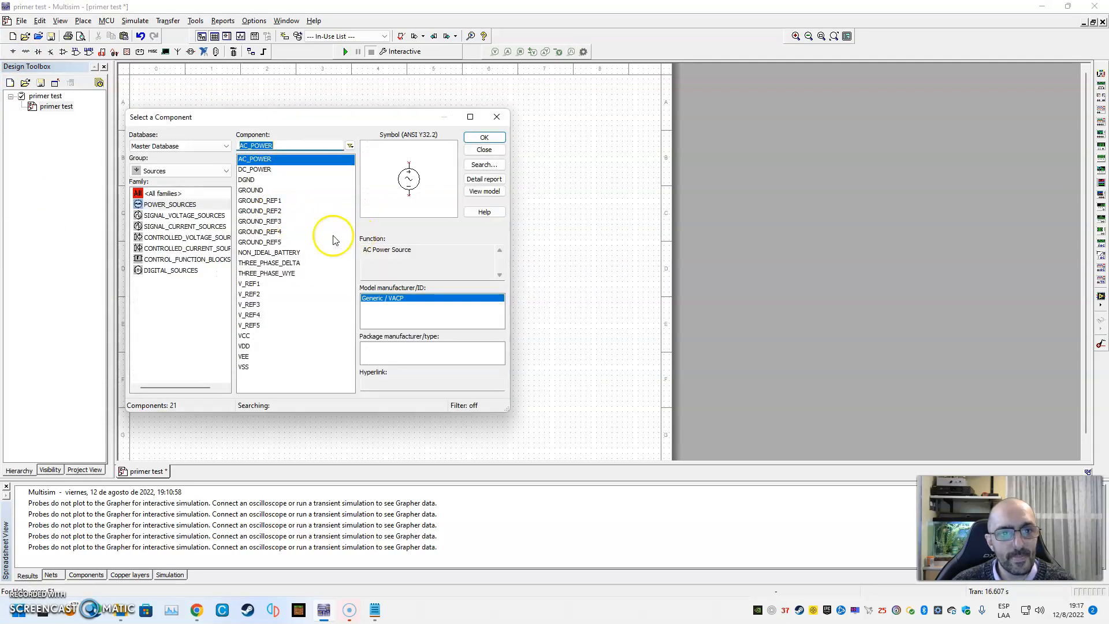
# Place an analog ground below the AC source and wire it to the source's lower terminal
pyautogui.click(249, 179)
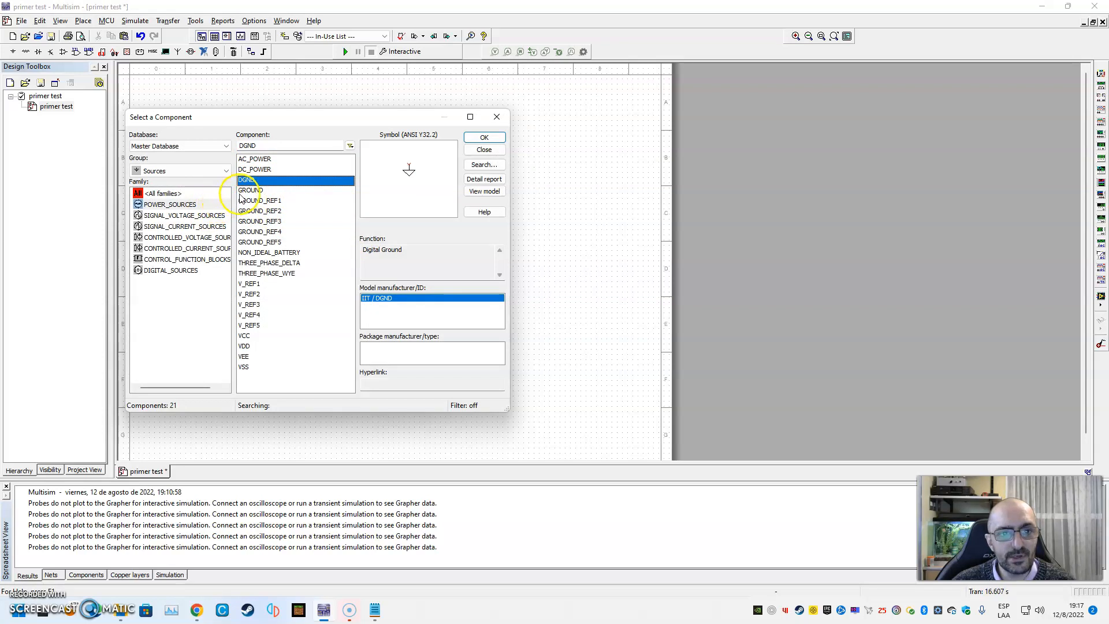
pyautogui.click(484, 150)
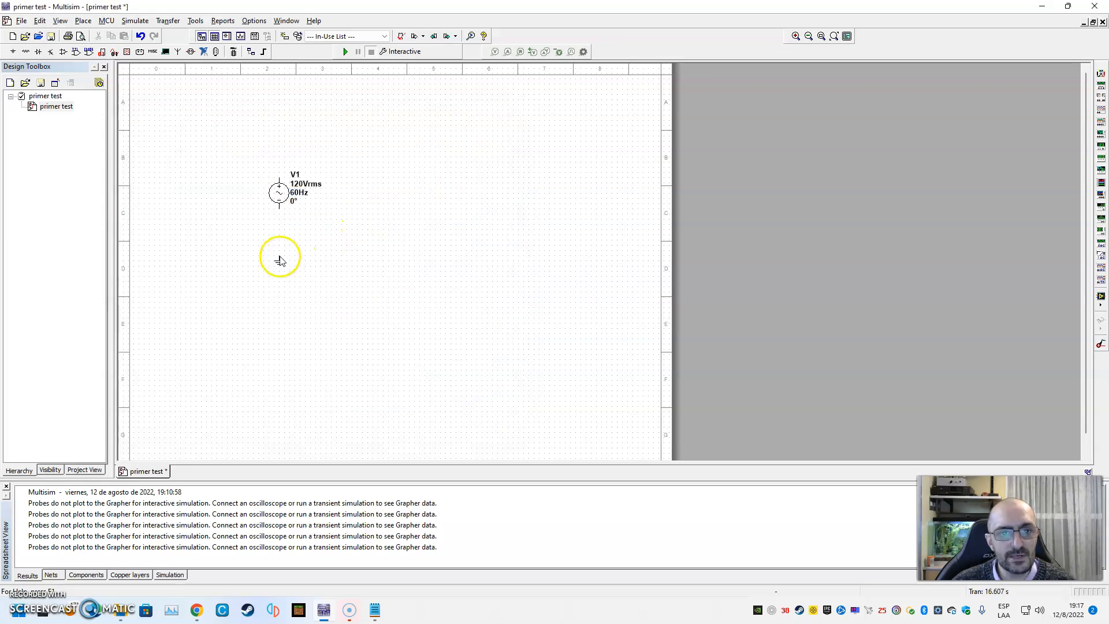
pyautogui.click(280, 261)
pyautogui.click(484, 149)
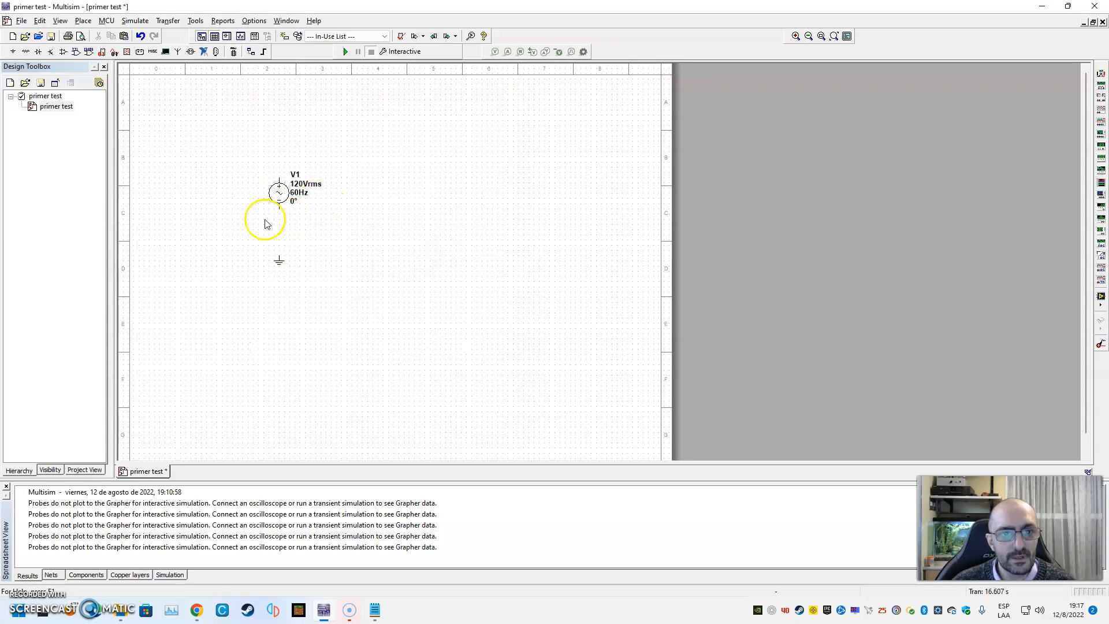
pyautogui.moveTo(278, 209); pyautogui.dragTo(279, 256)
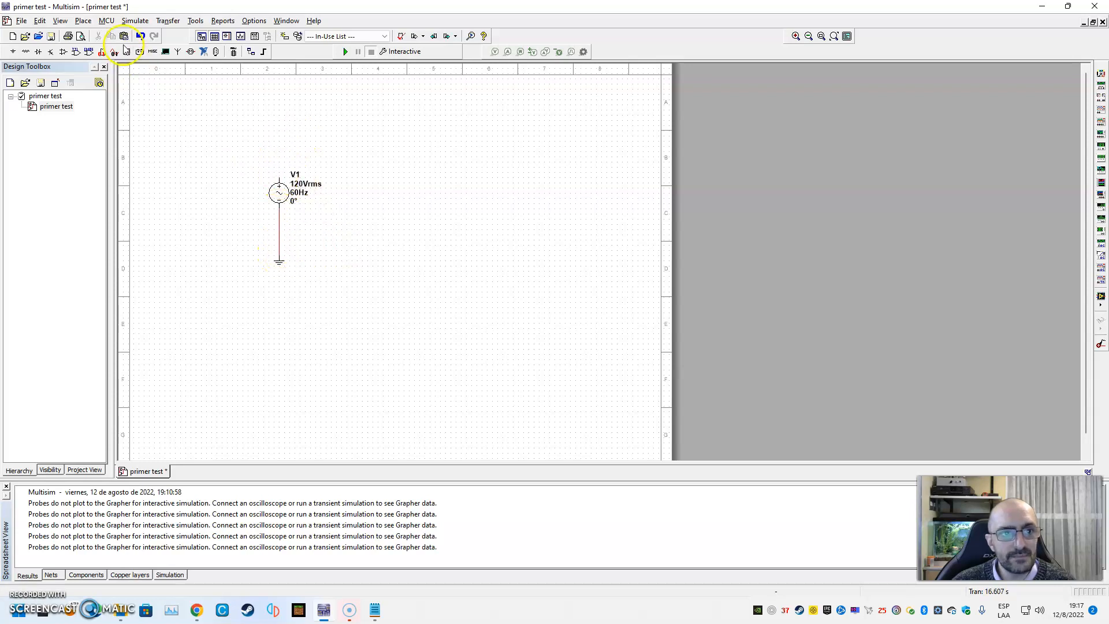
# Place a 1 kΩ resistor, rotated vertically, to the right of the AC source
pyautogui.click(13, 52)
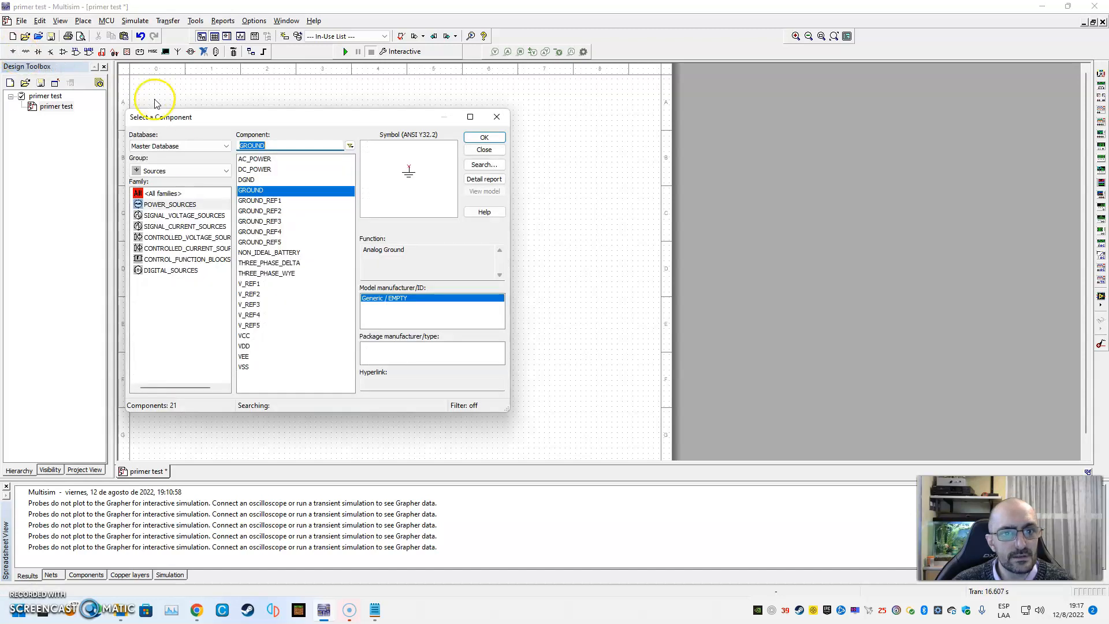
pyautogui.click(484, 135)
pyautogui.click(25, 51)
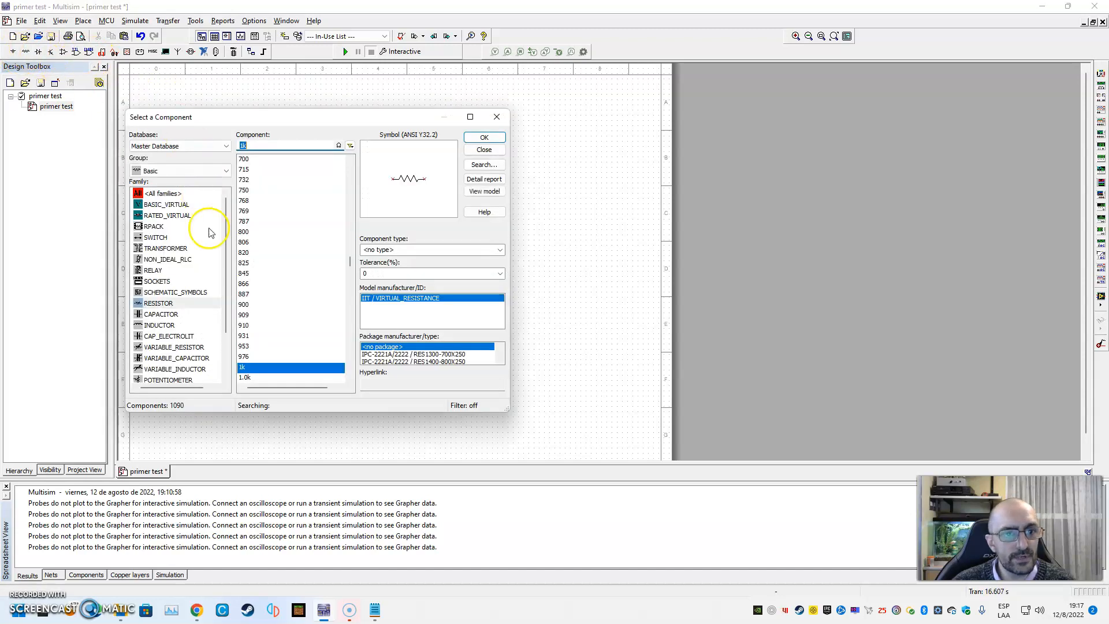
pyautogui.scroll(-2, 226, 271)
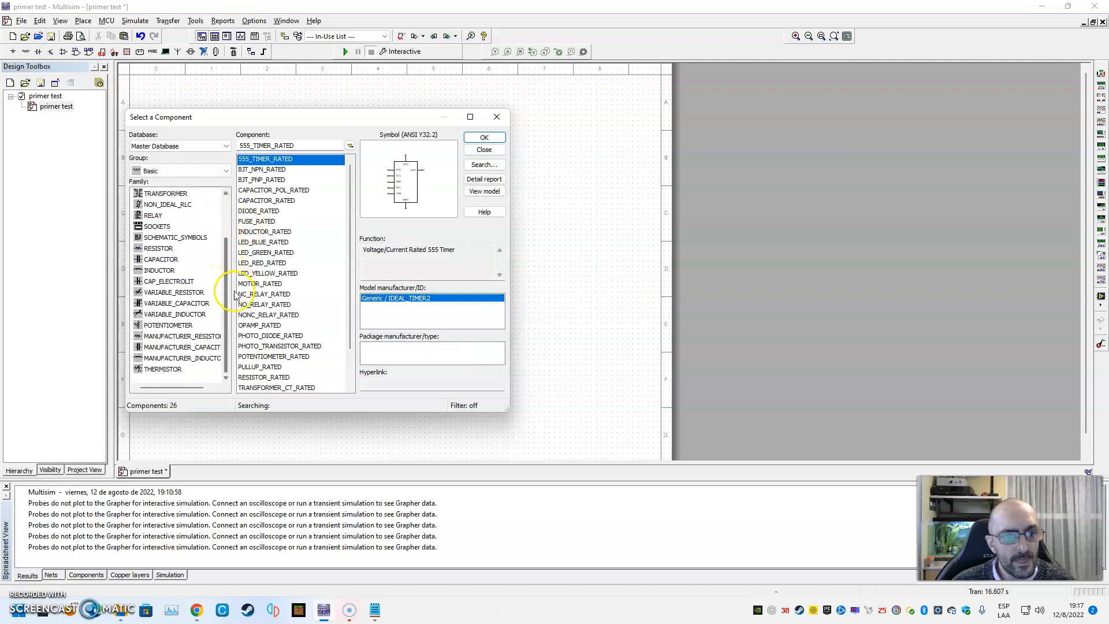
pyautogui.click(159, 249)
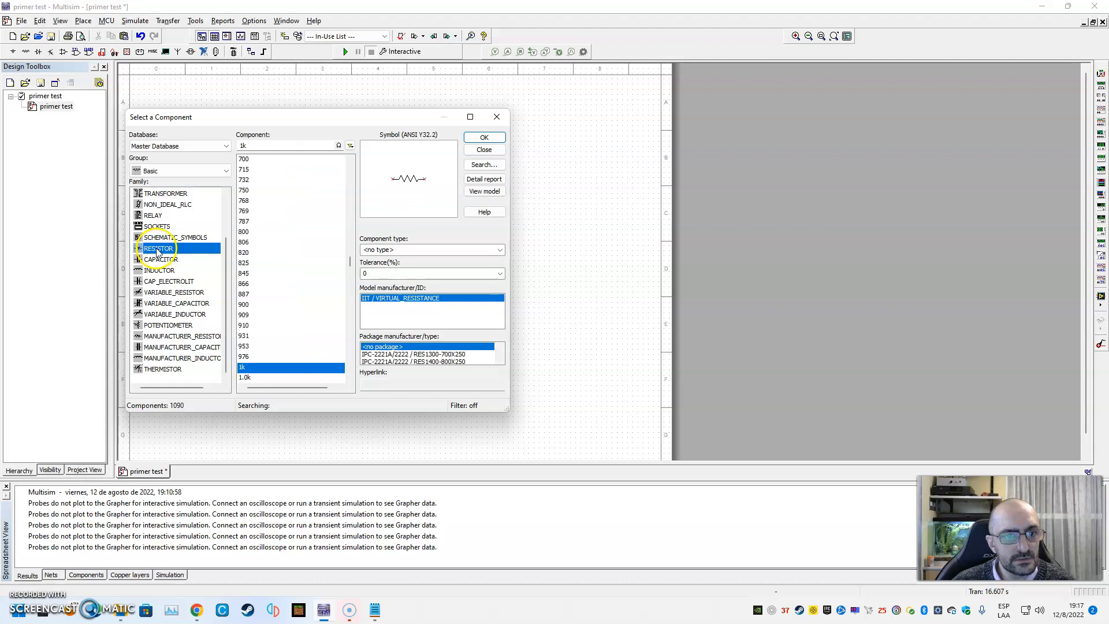
pyautogui.doubleClick(247, 368)
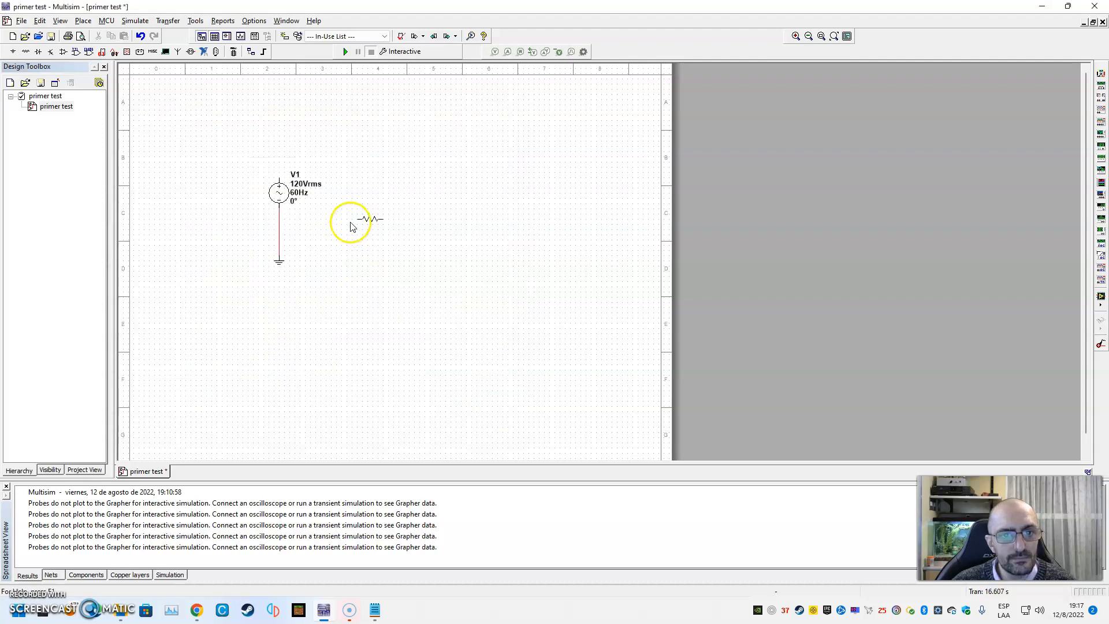
pyautogui.hotkey('ctrl', 'r')
pyautogui.click(384, 187)
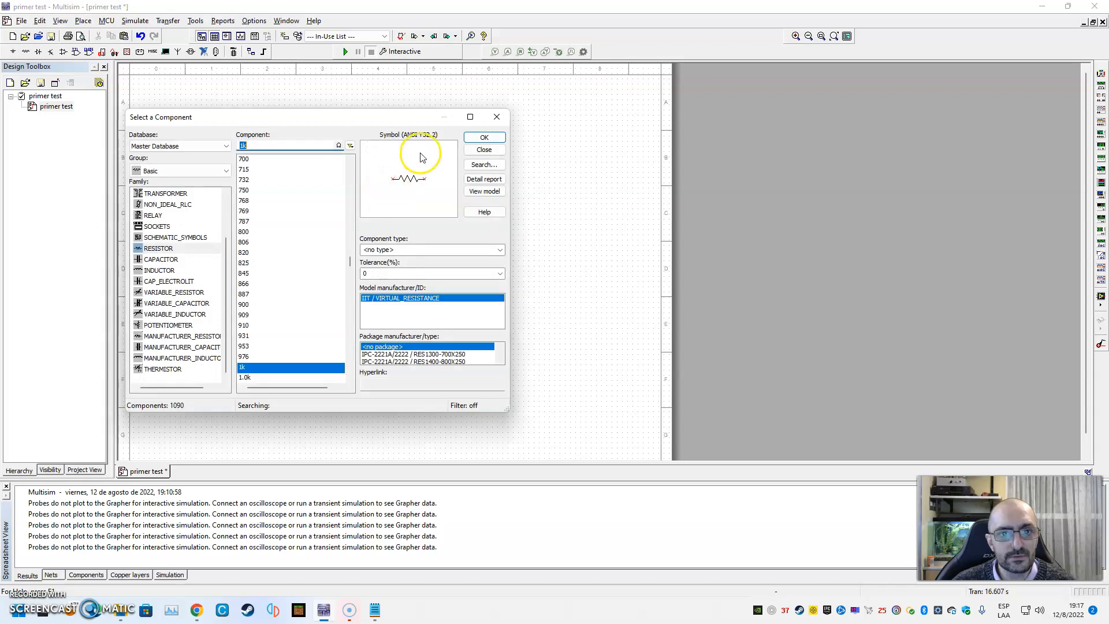
pyautogui.click(503, 116)
# Wire the resistor across the AC source and ground line, then move it up slightly to tidy the circuit
pyautogui.click(382, 186)
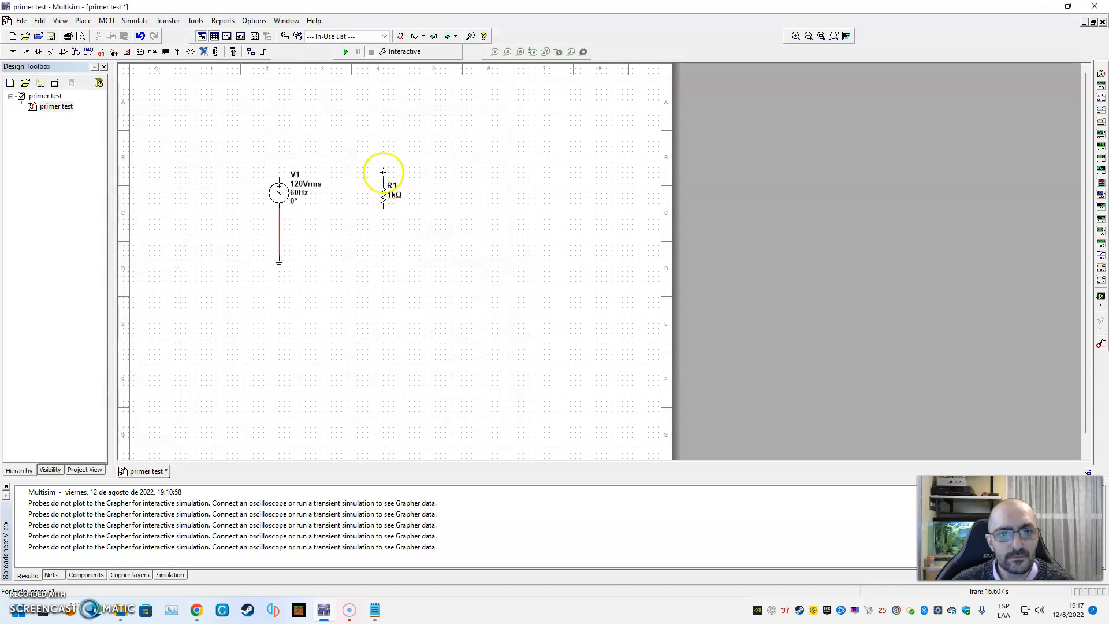
pyautogui.click(279, 172)
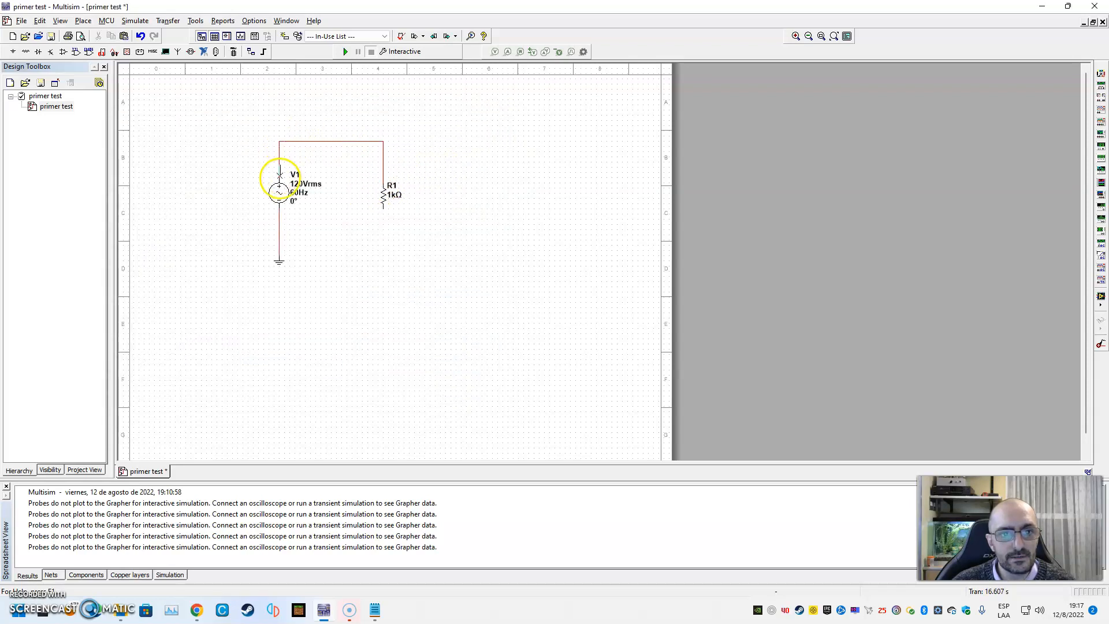
pyautogui.click(381, 208)
pyautogui.click(279, 231)
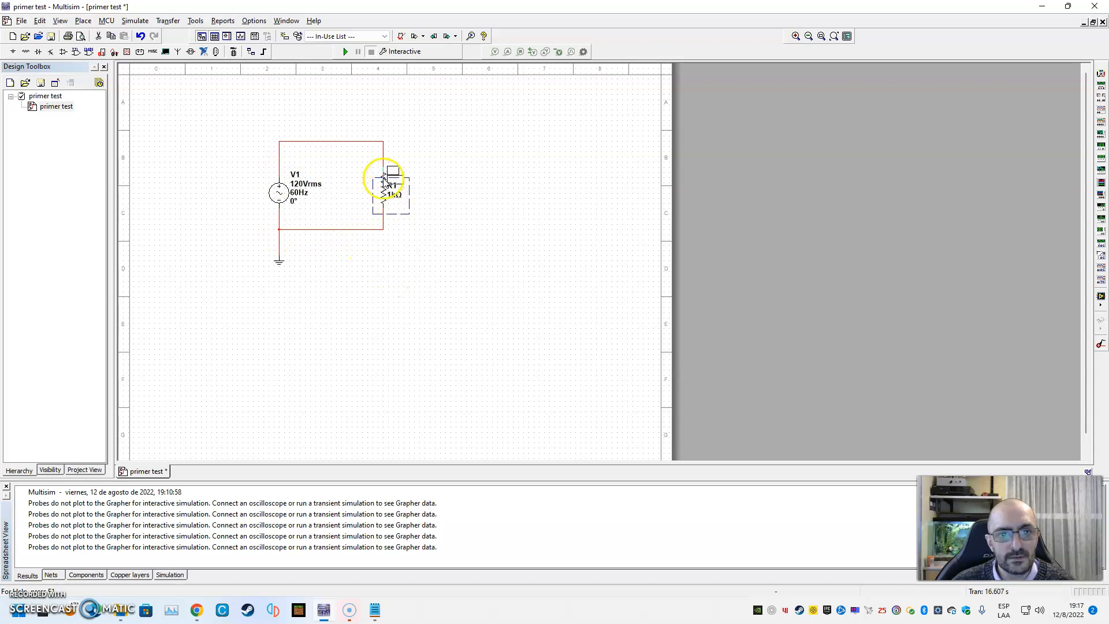
pyautogui.moveTo(384, 179); pyautogui.dragTo(384, 164)
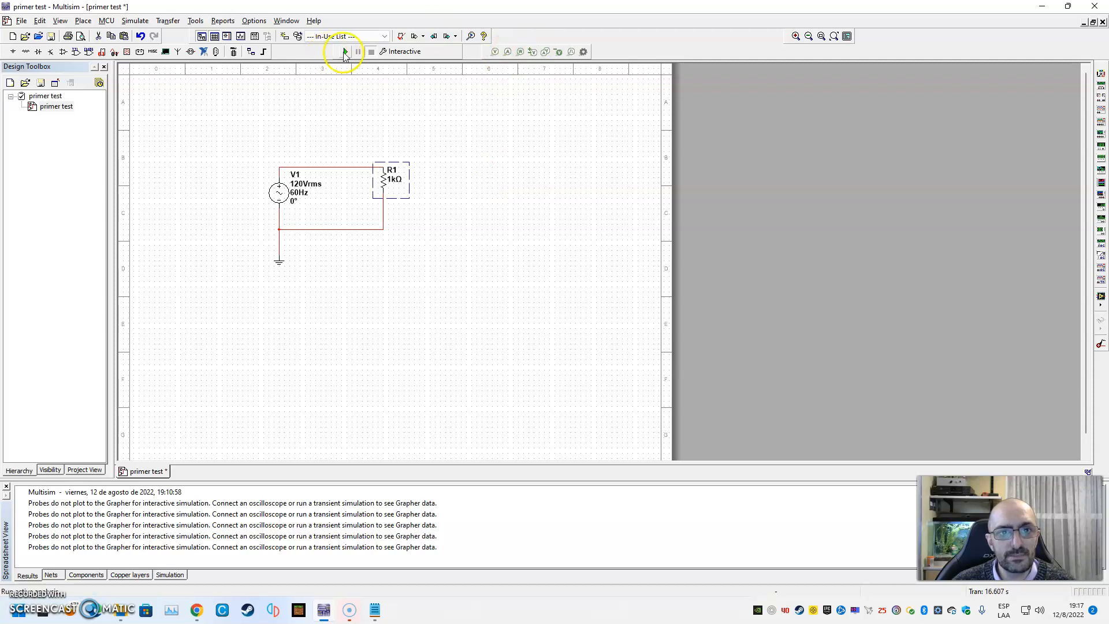
# Run the interactive simulation and place a power probe on the resistor to read its power
pyautogui.click(345, 52)
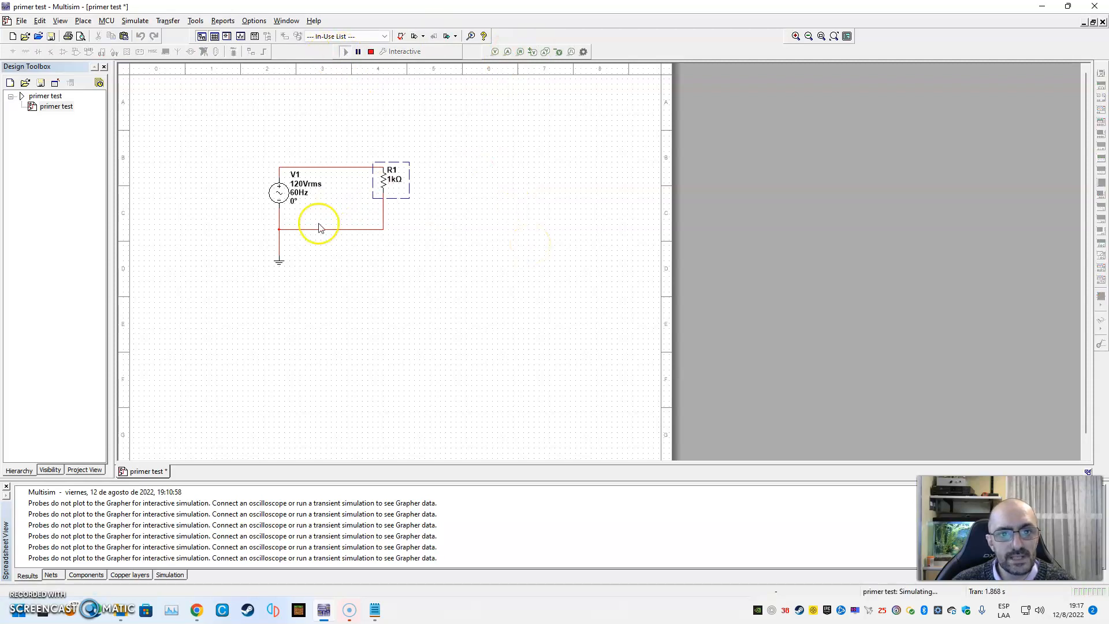
pyautogui.click(402, 183)
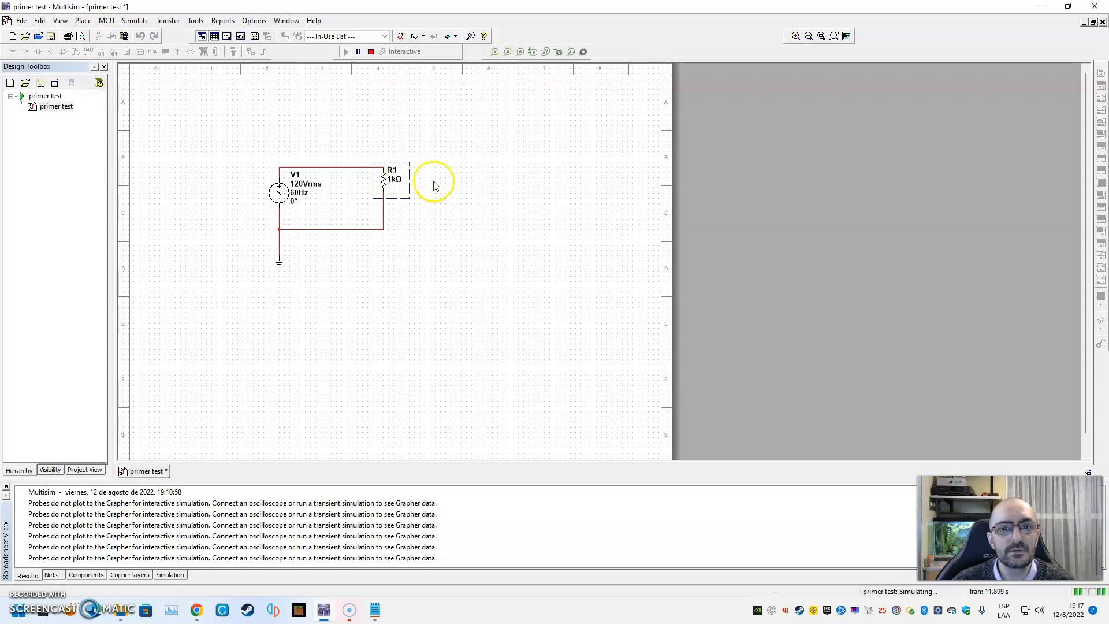
pyautogui.click(523, 55)
pyautogui.click(386, 181)
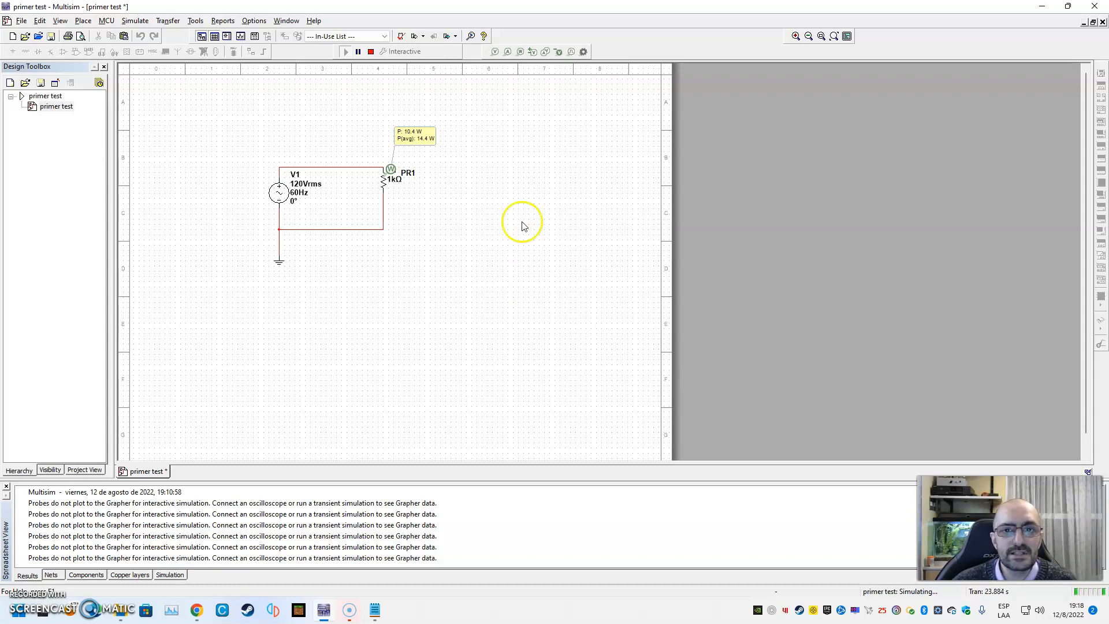
# Stop the simulation, set the resistor to 60 Ω and rerun the simulation to check its power
pyautogui.click(370, 52)
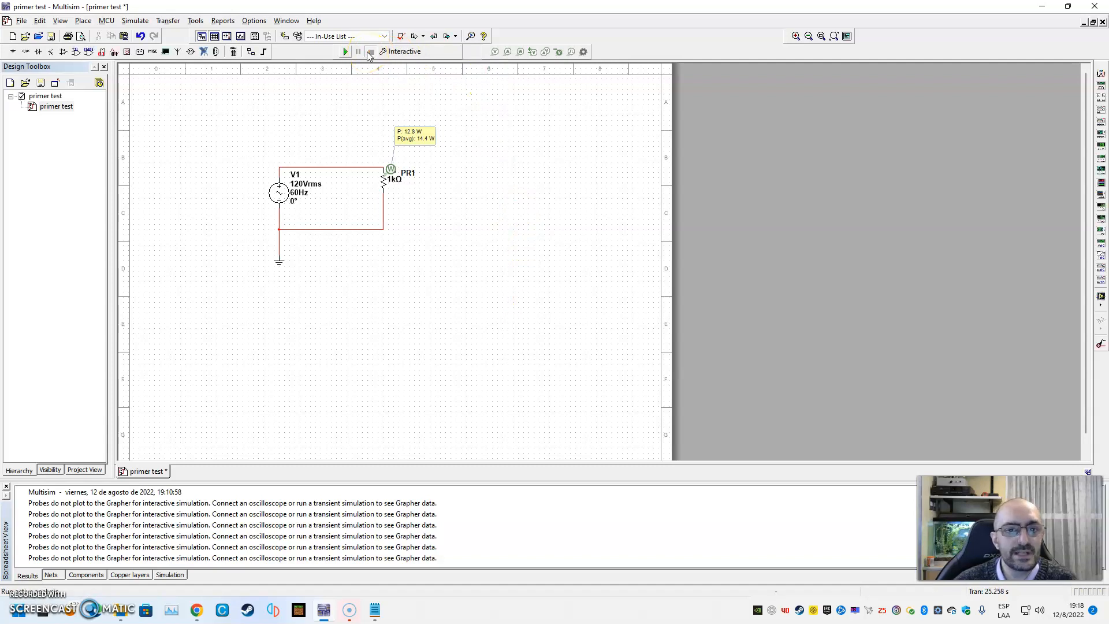
pyautogui.doubleClick(385, 180)
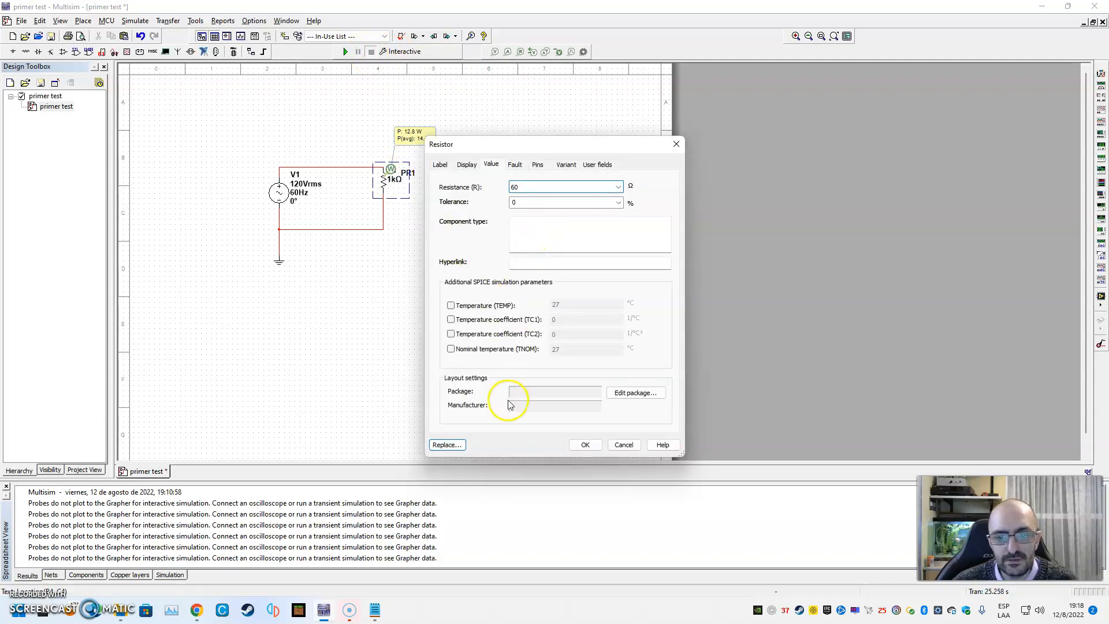
pyautogui.click(585, 445)
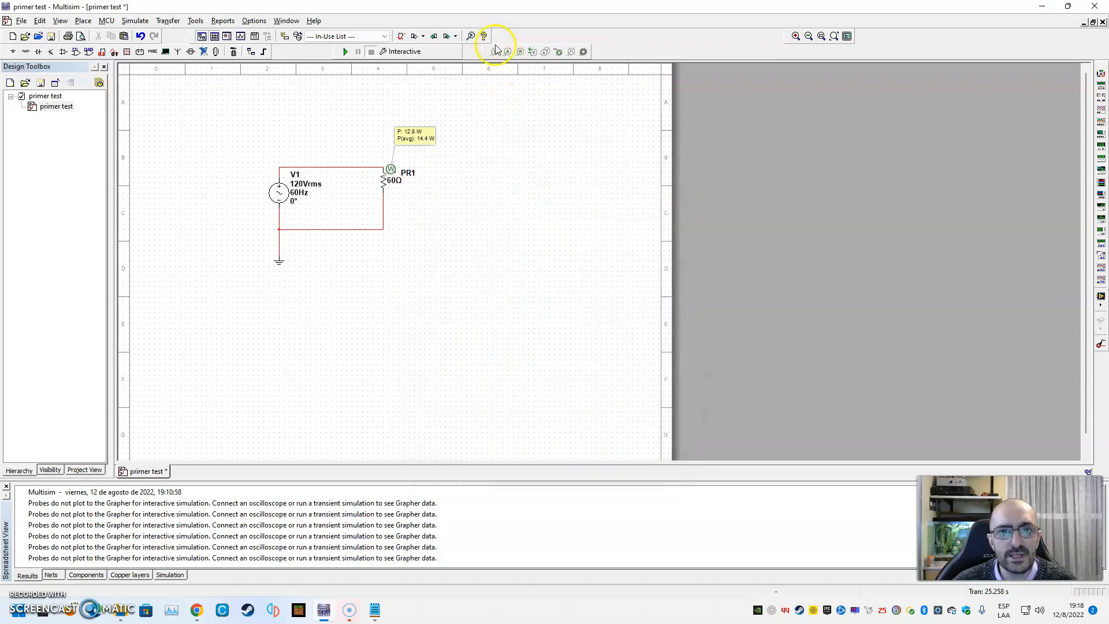
pyautogui.click(345, 52)
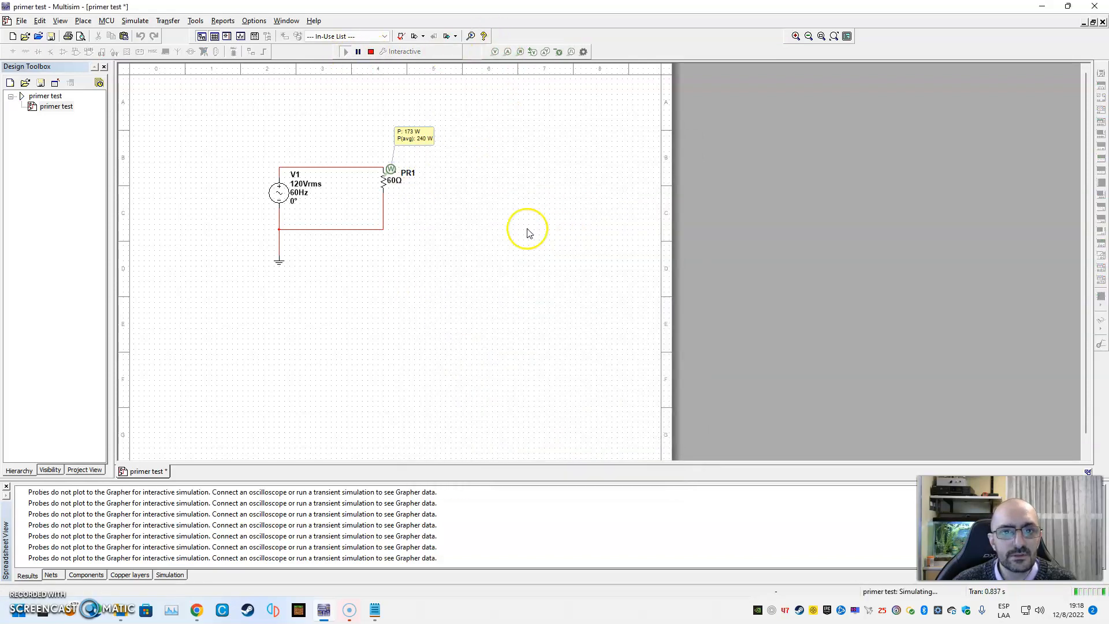
# Stop the simulation and set the resistor's resistance to 10 Ω
pyautogui.click(371, 51)
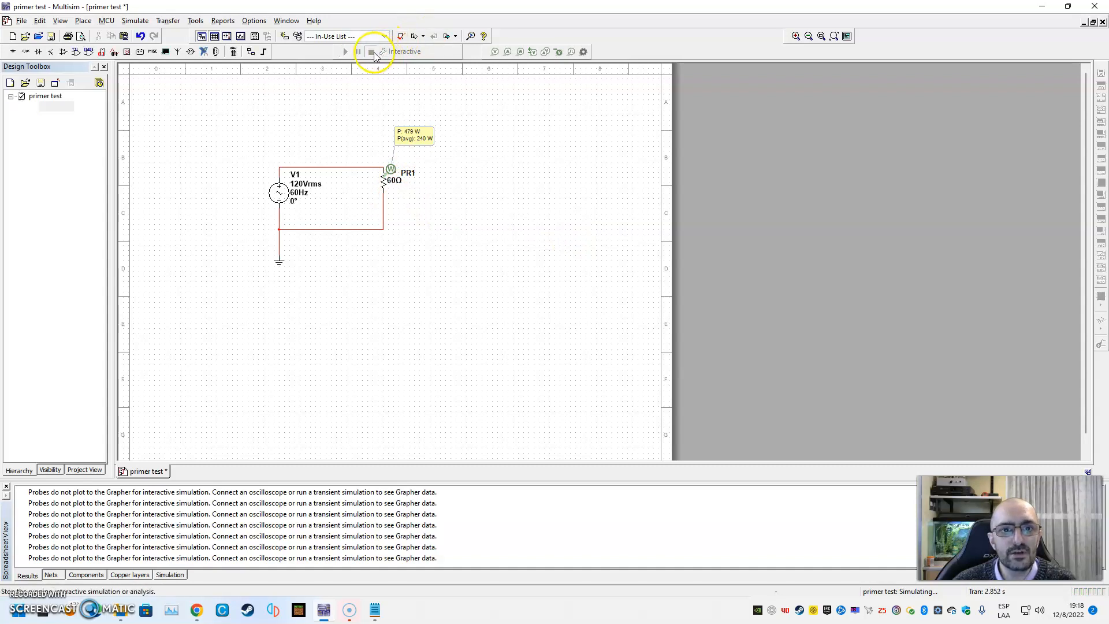
pyautogui.doubleClick(385, 181)
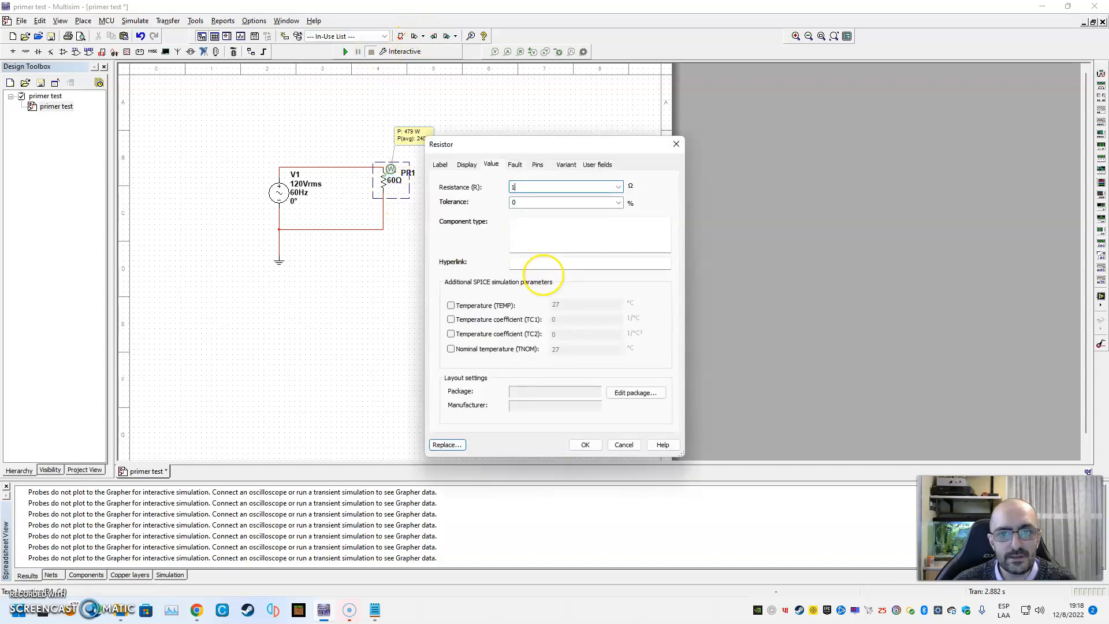
pyautogui.write('10')
pyautogui.click(578, 445)
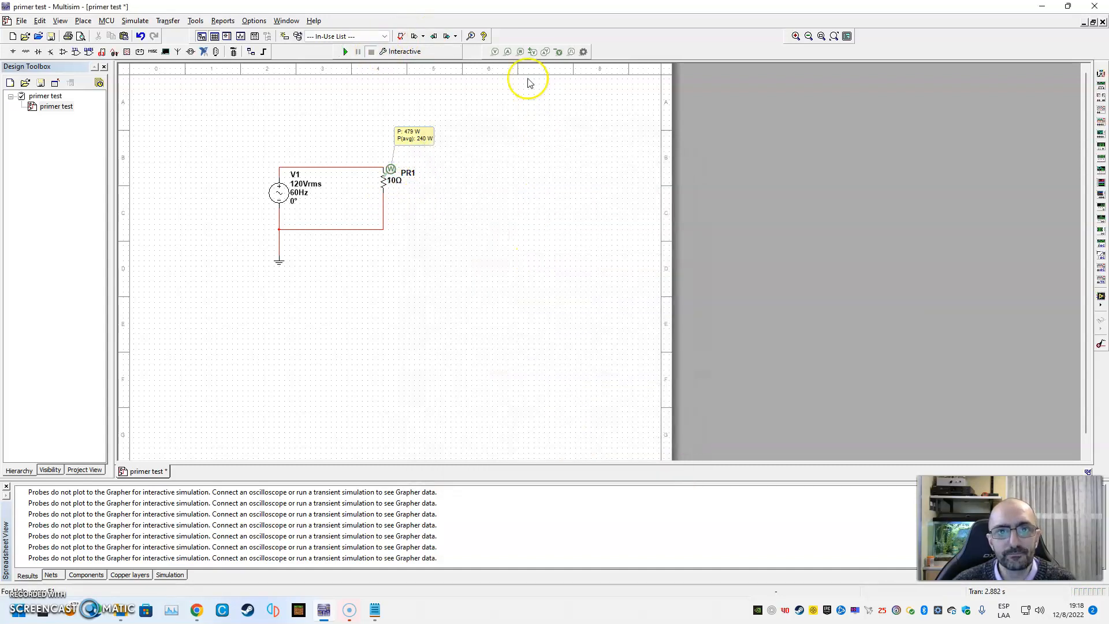
# Run the simulation to read the 10 Ω resistor's power on the probe, then stop it
pyautogui.click(345, 51)
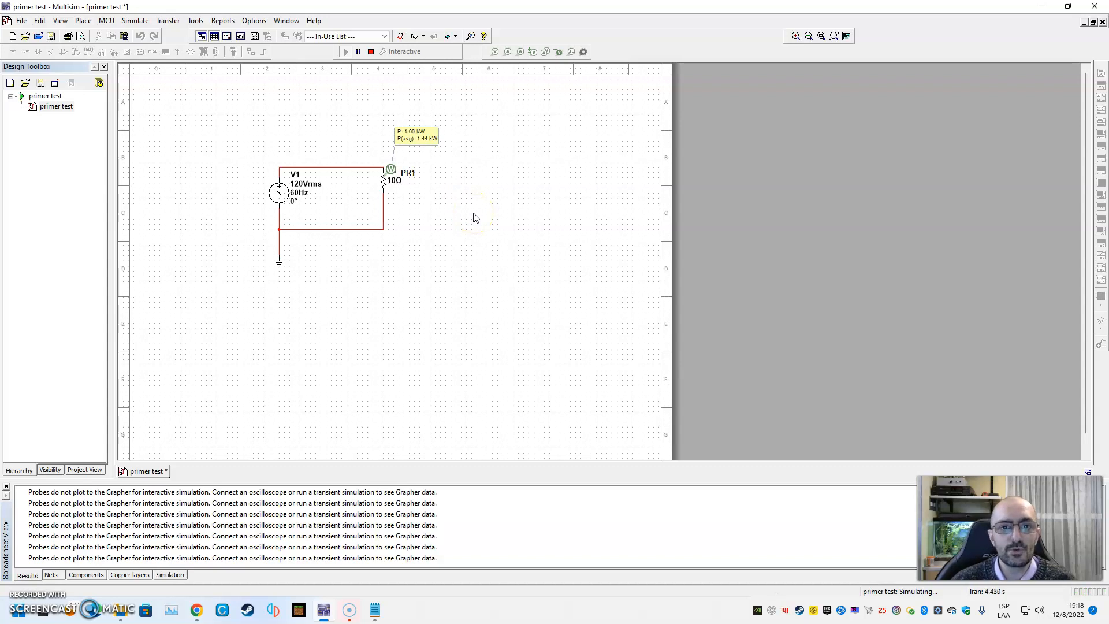
pyautogui.click(414, 137)
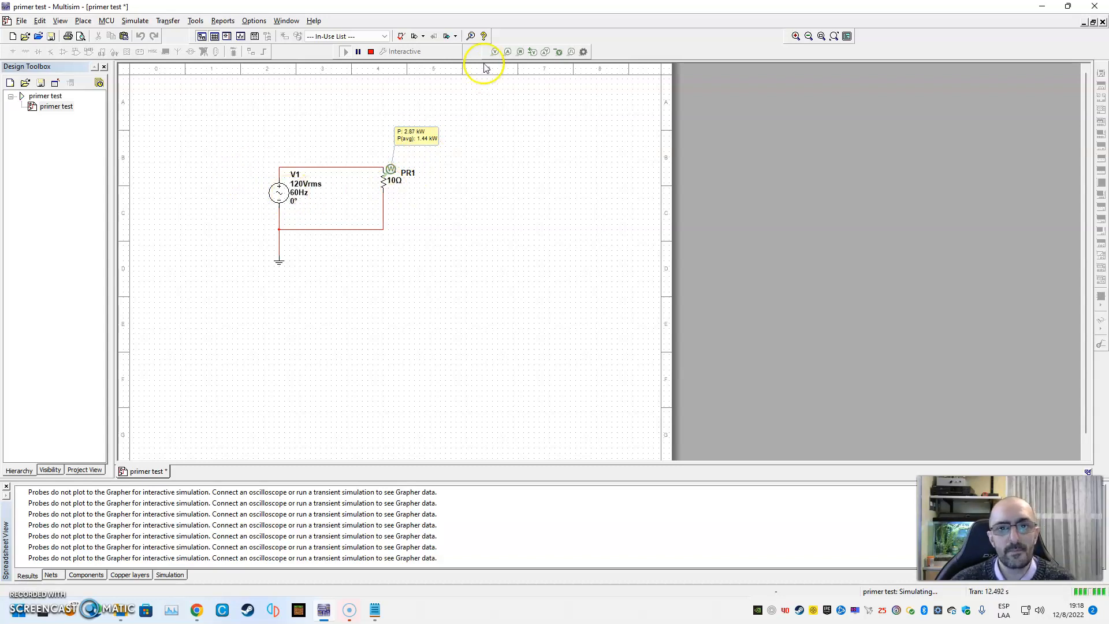
pyautogui.click(371, 52)
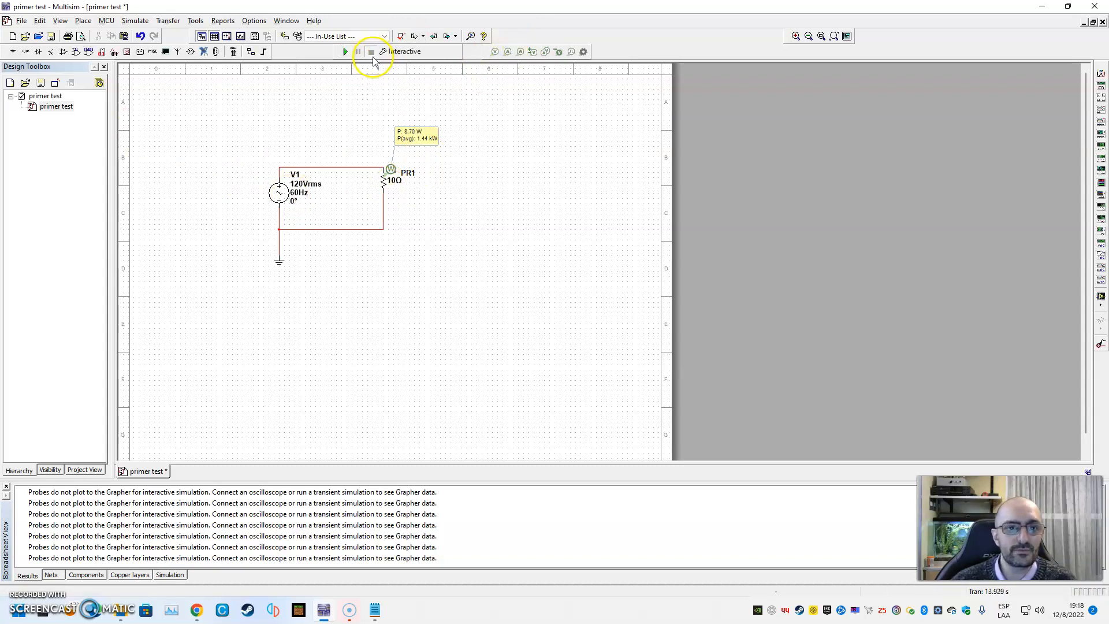
# Set the AC source to 220 V RMS and 50 Hz, then rerun the simulation to check the resistor's power
pyautogui.doubleClick(301, 188)
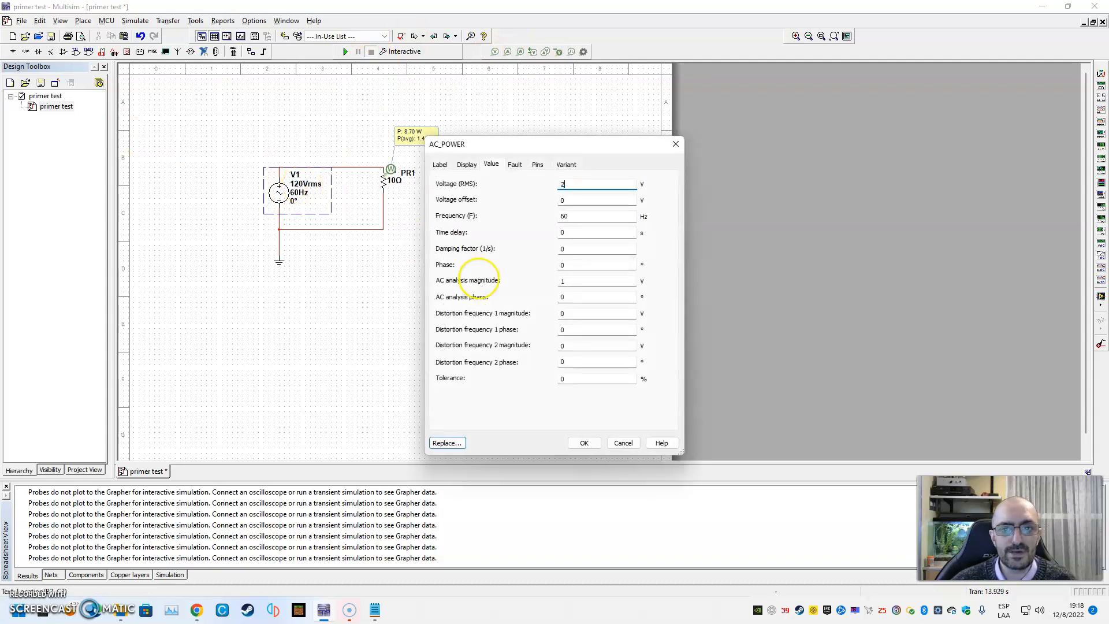
pyautogui.doubleClick(574, 216)
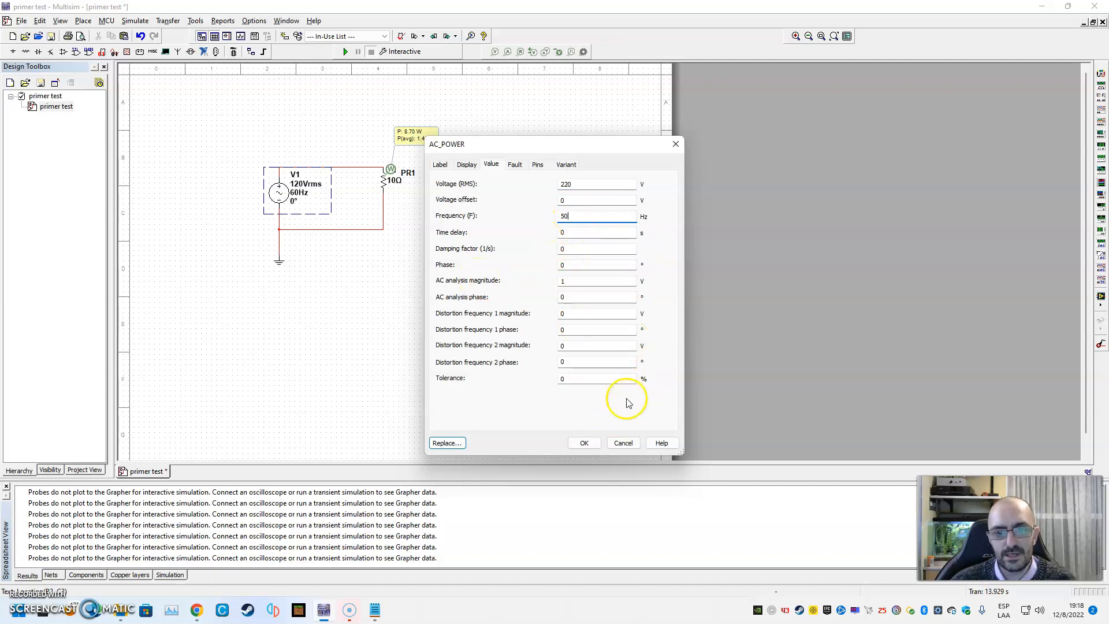
pyautogui.click(583, 442)
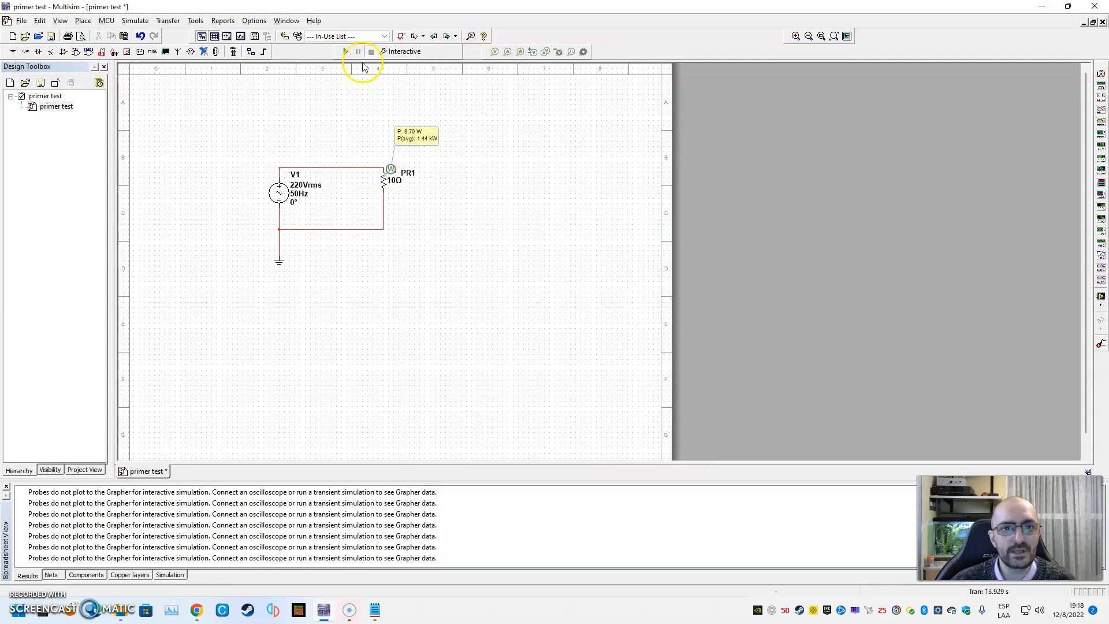
pyautogui.click(347, 53)
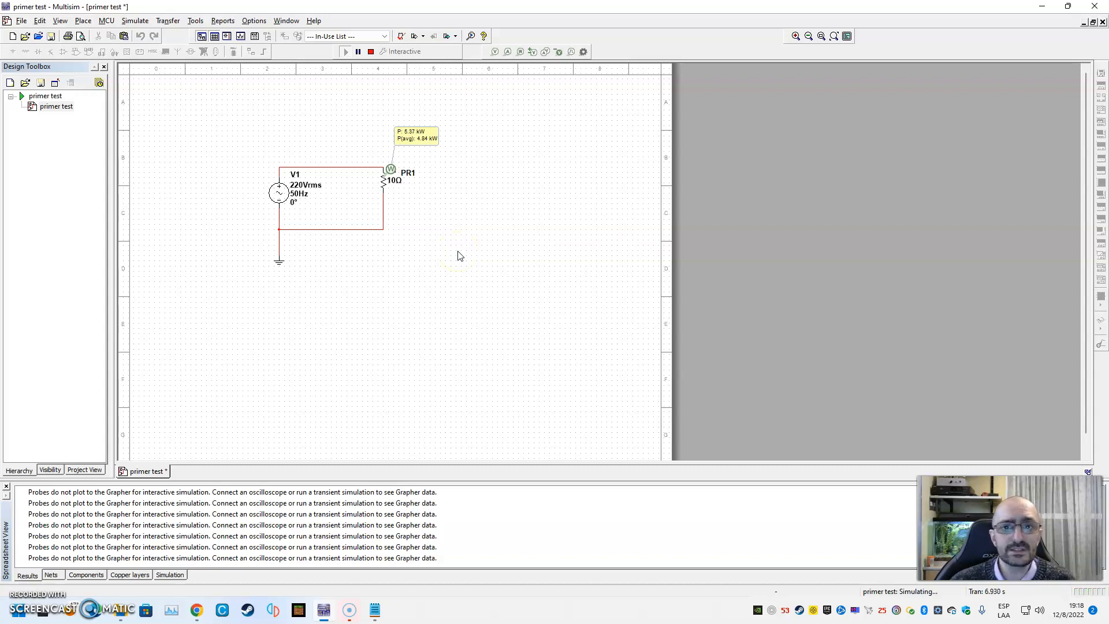
# Stop the simulation and delete the entire AC circuit, including the power probe
pyautogui.click(370, 52)
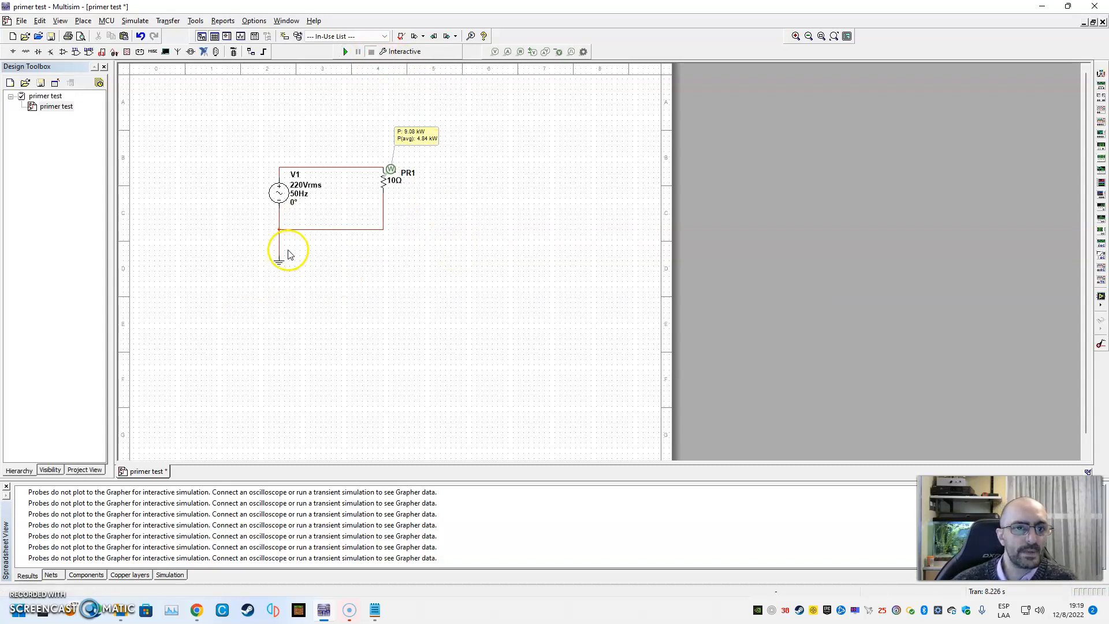
pyautogui.moveTo(481, 101); pyautogui.dragTo(228, 302)
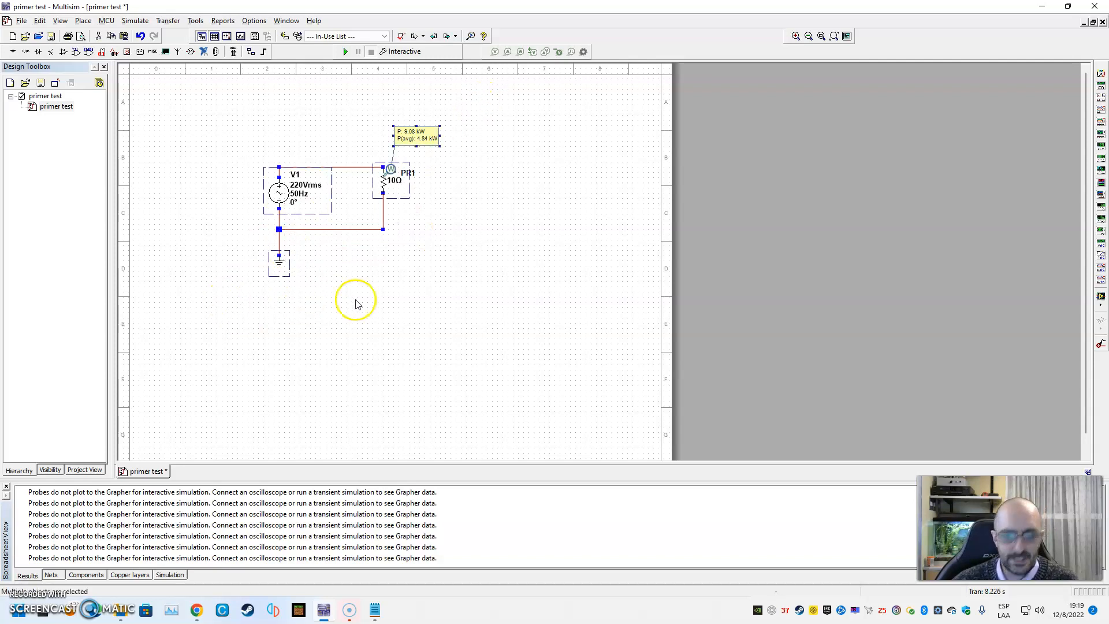
pyautogui.press('Delete')
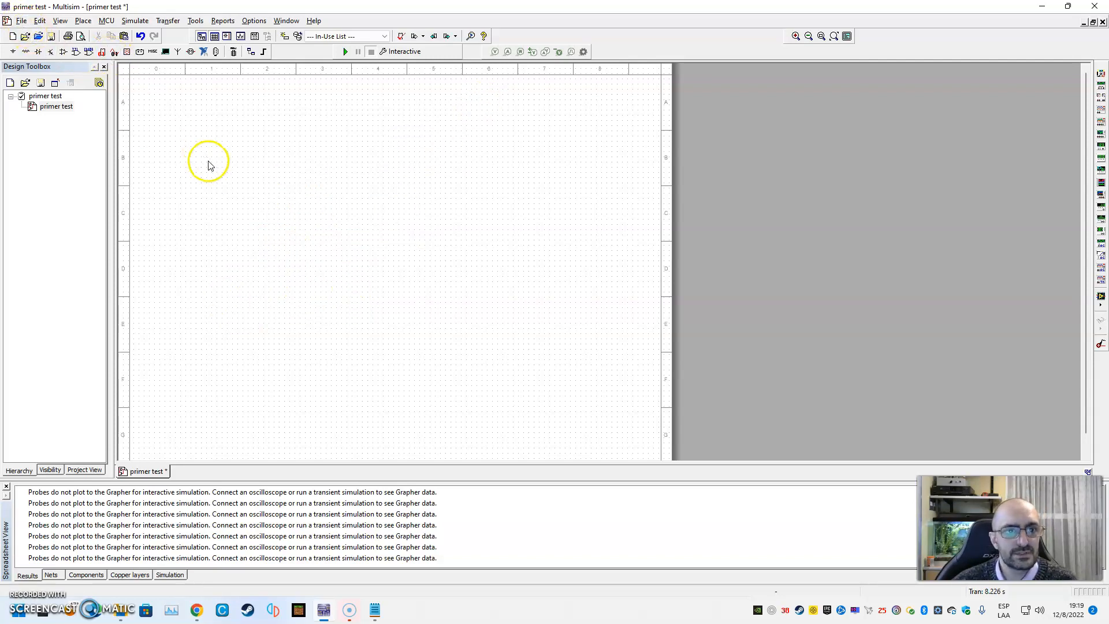
# Browse the transistor library's IGBT, BJT_NPN, BJT_PRES and MOS_DEPLETION families, then close it without placing a component
pyautogui.click(49, 52)
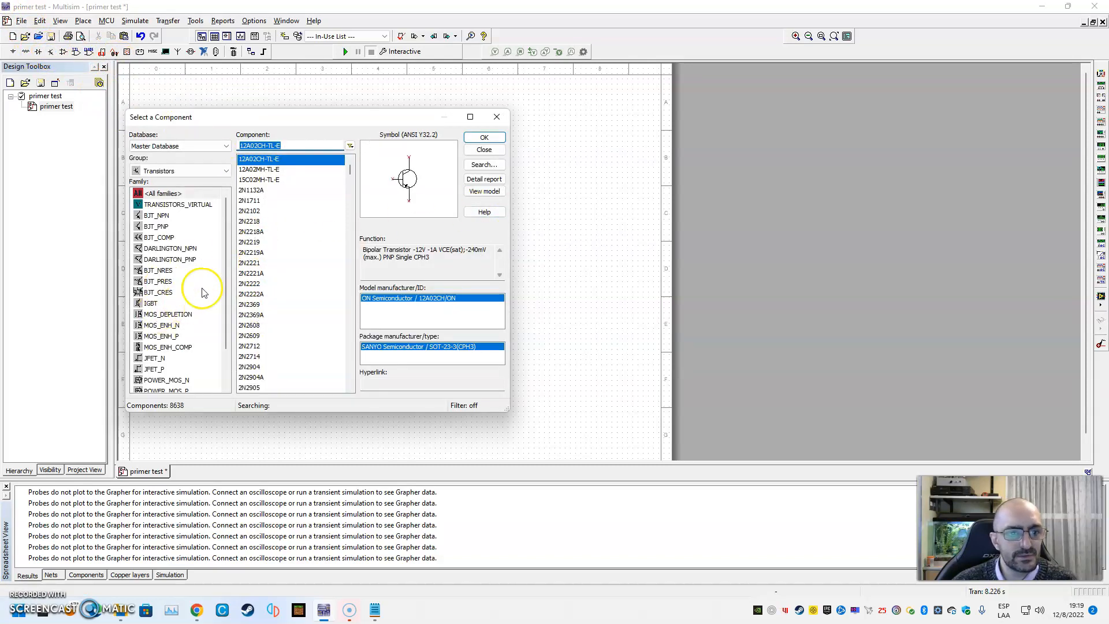
pyautogui.click(162, 305)
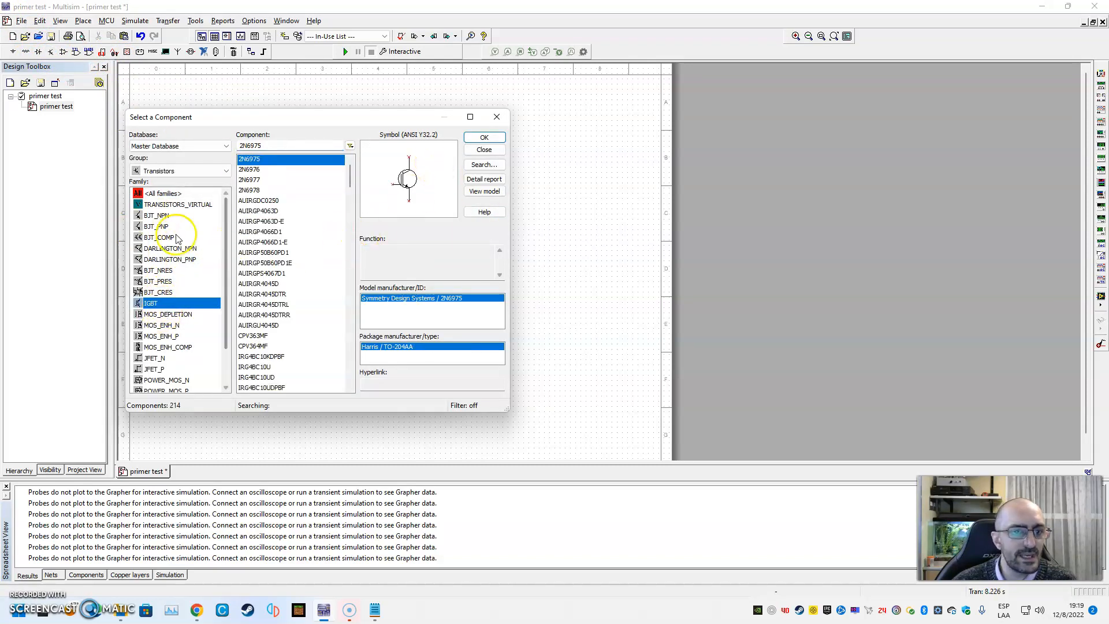
pyautogui.click(169, 217)
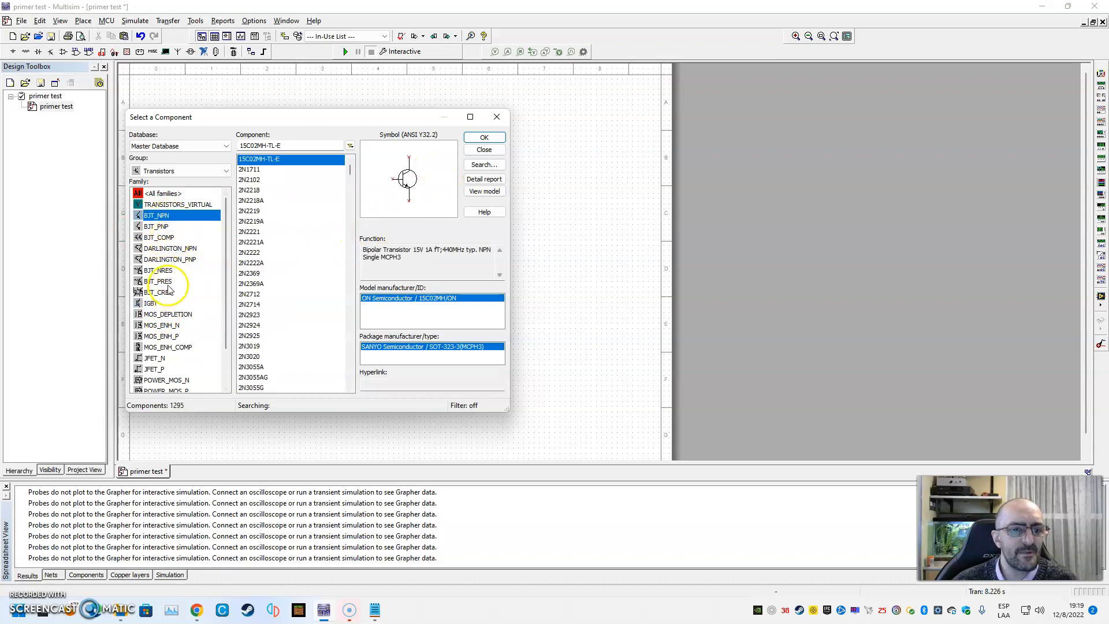
pyautogui.click(170, 282)
pyautogui.click(168, 314)
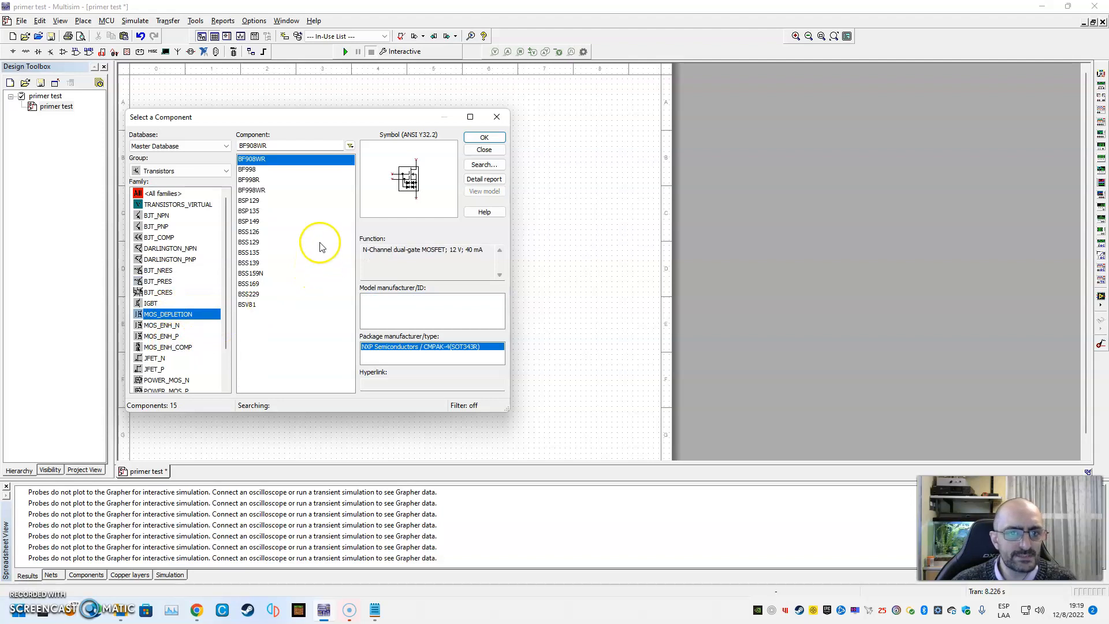
pyautogui.click(484, 149)
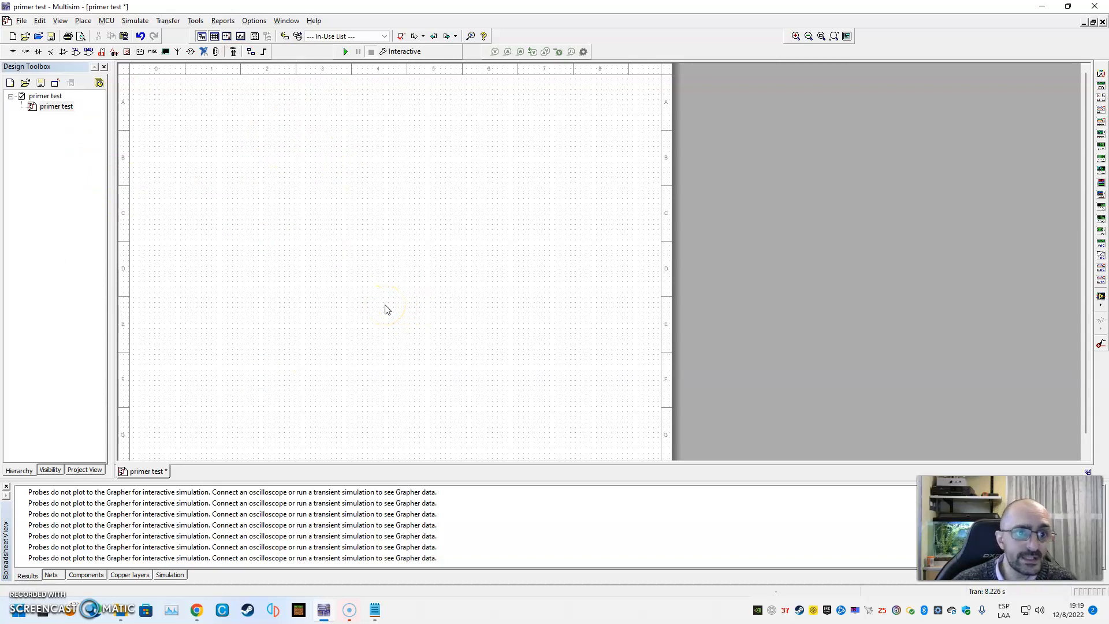
# Place a function generator on the empty sheet and move it to around grid cell C2
pyautogui.click(1102, 86)
pyautogui.click(478, 210)
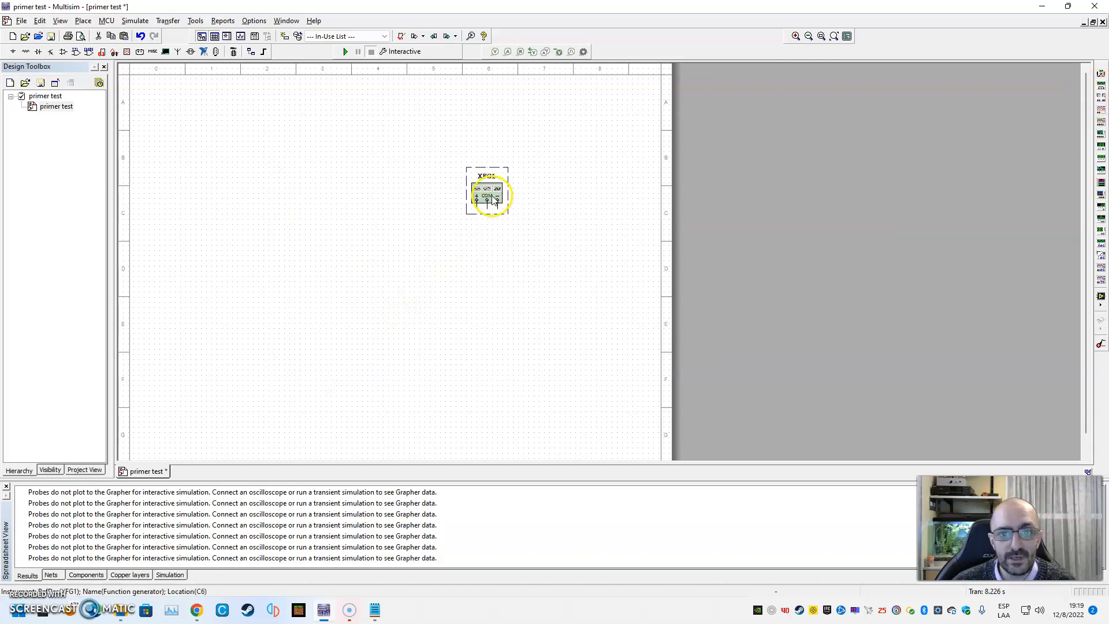
pyautogui.doubleClick(494, 201)
pyautogui.click(606, 237)
pyautogui.moveTo(500, 192); pyautogui.dragTo(282, 202)
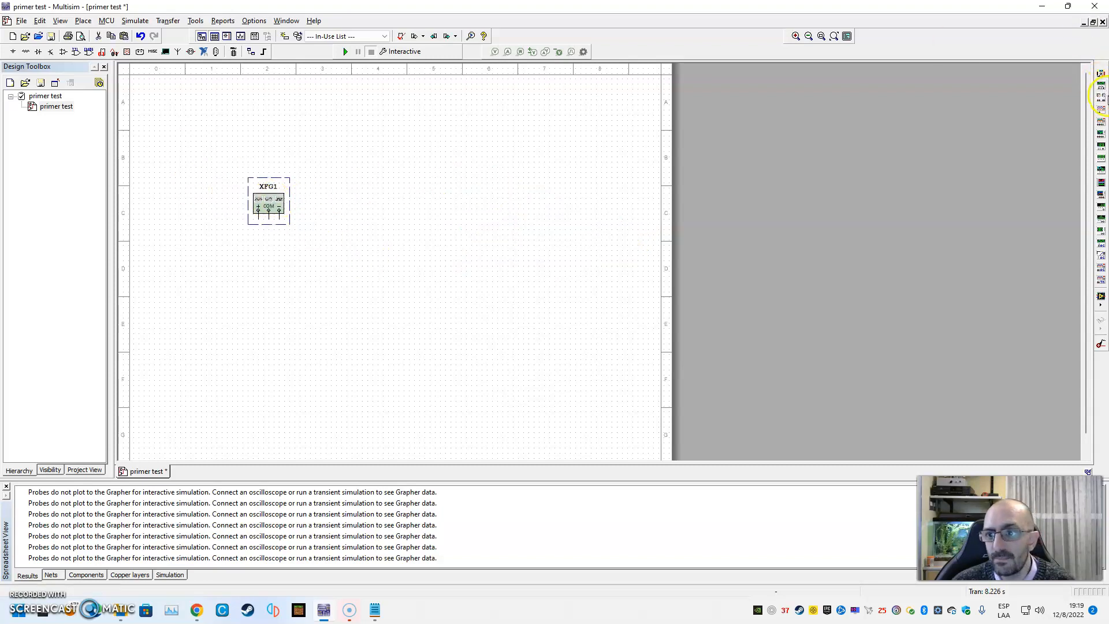
# Place an oscilloscope to the right of the function generator and an analog GROUND below the generator
pyautogui.click(1101, 111)
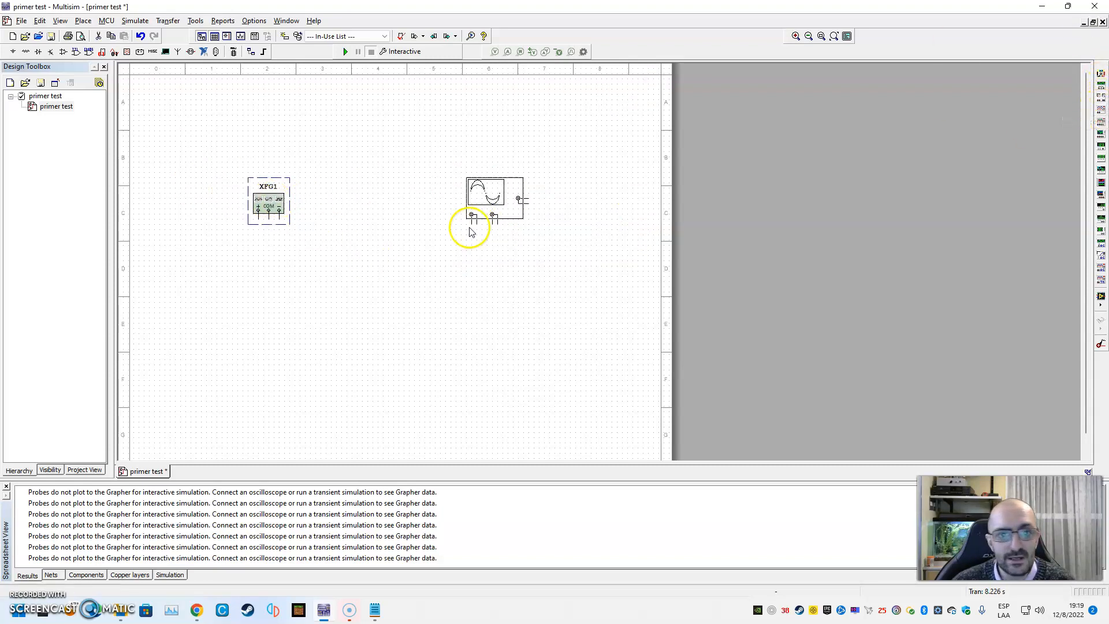
pyautogui.click(446, 220)
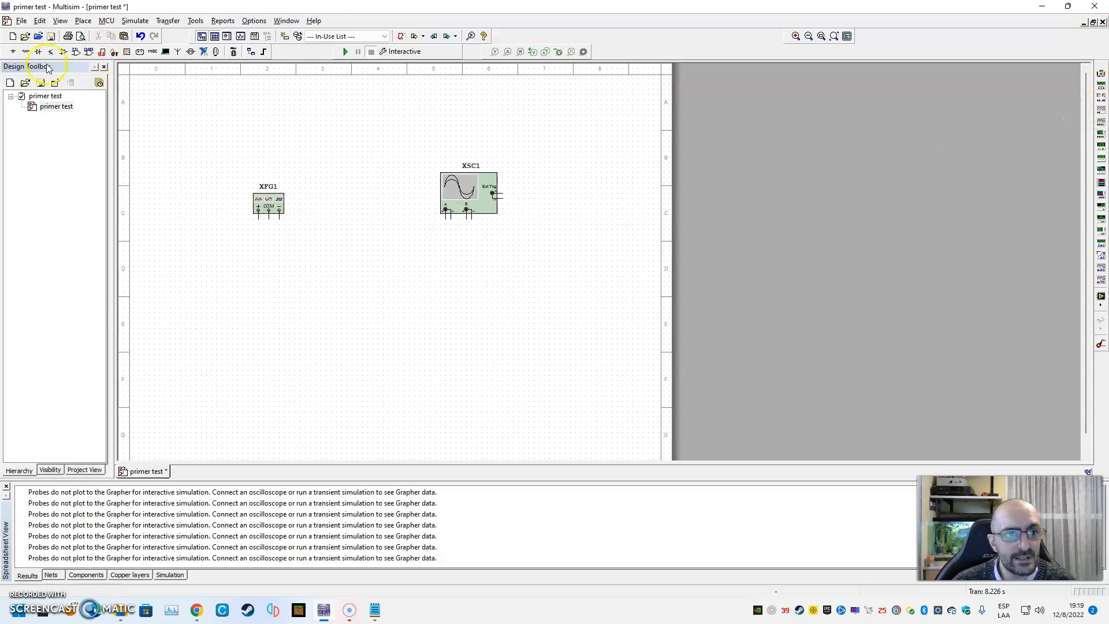
pyautogui.click(14, 53)
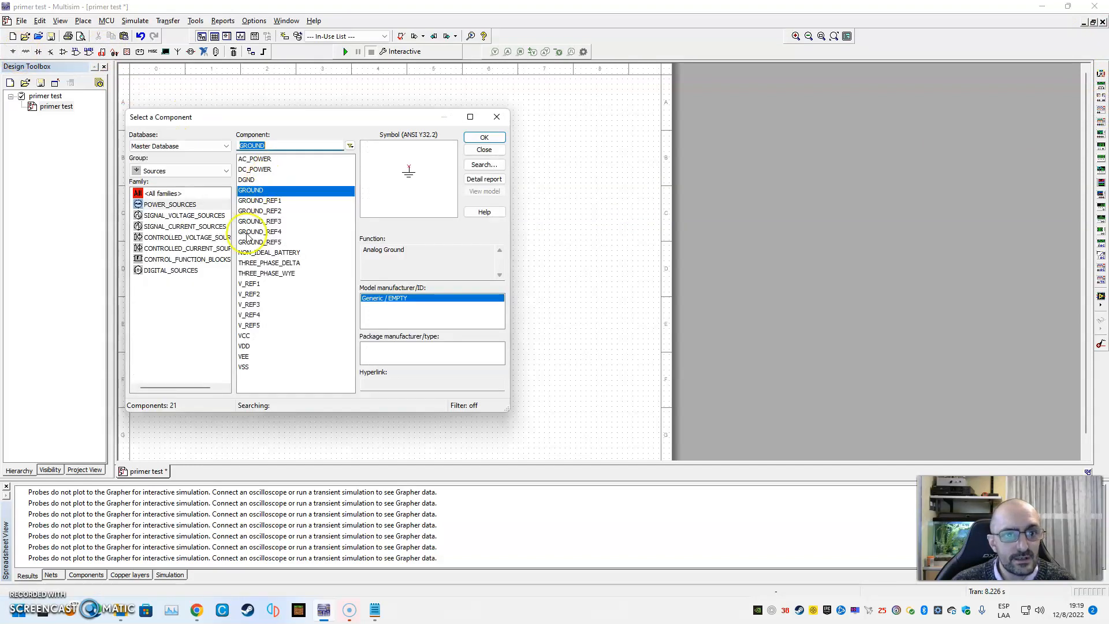
pyautogui.doubleClick(254, 192)
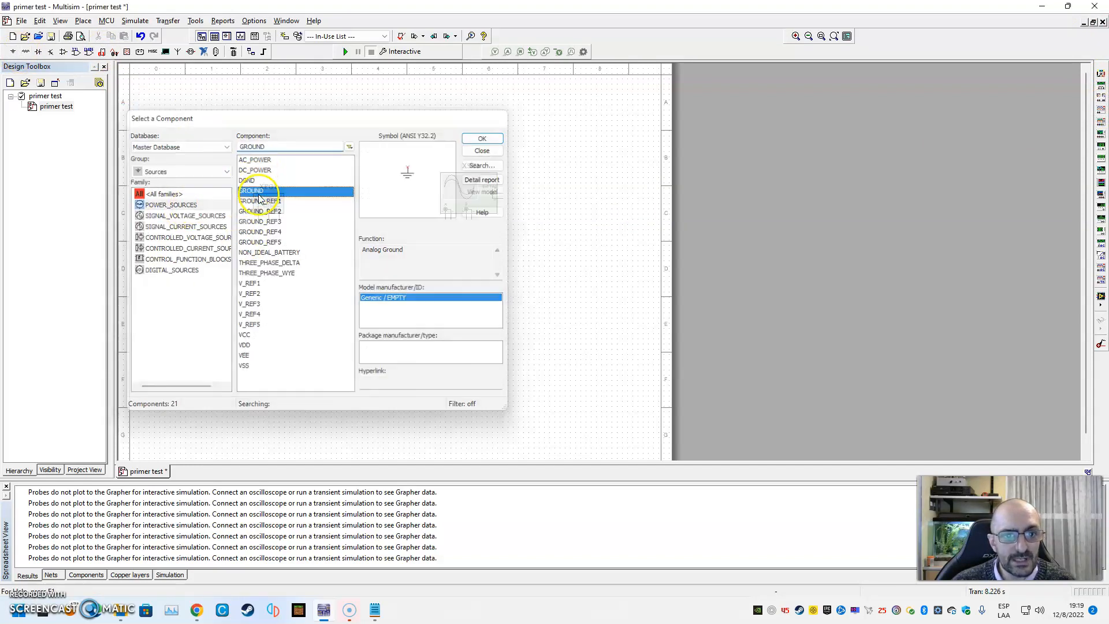
pyautogui.click(272, 266)
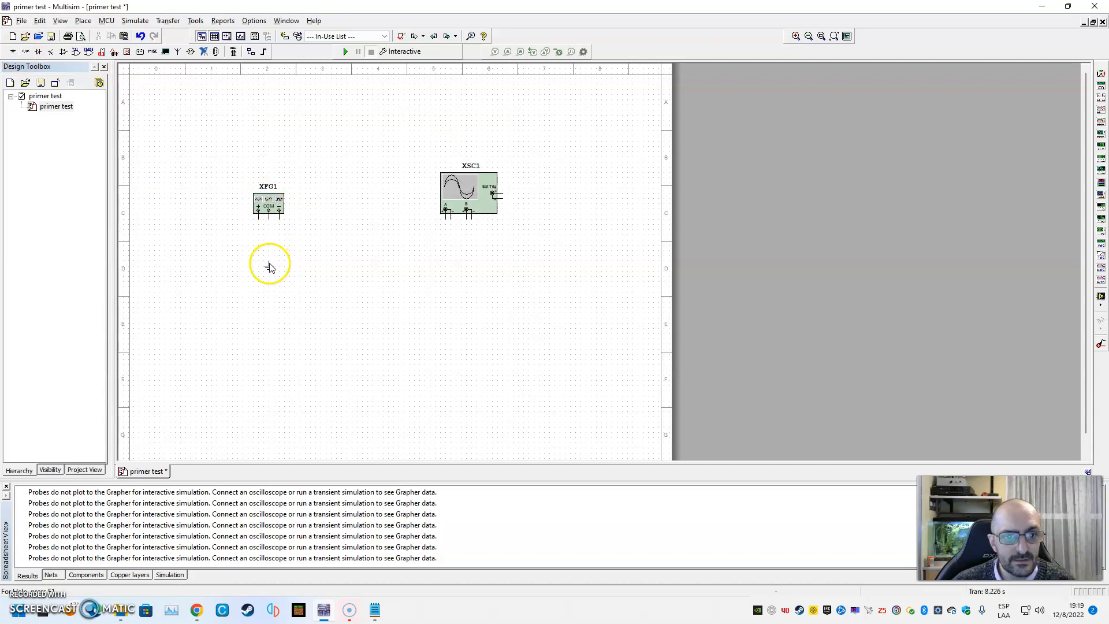
pyautogui.click(496, 116)
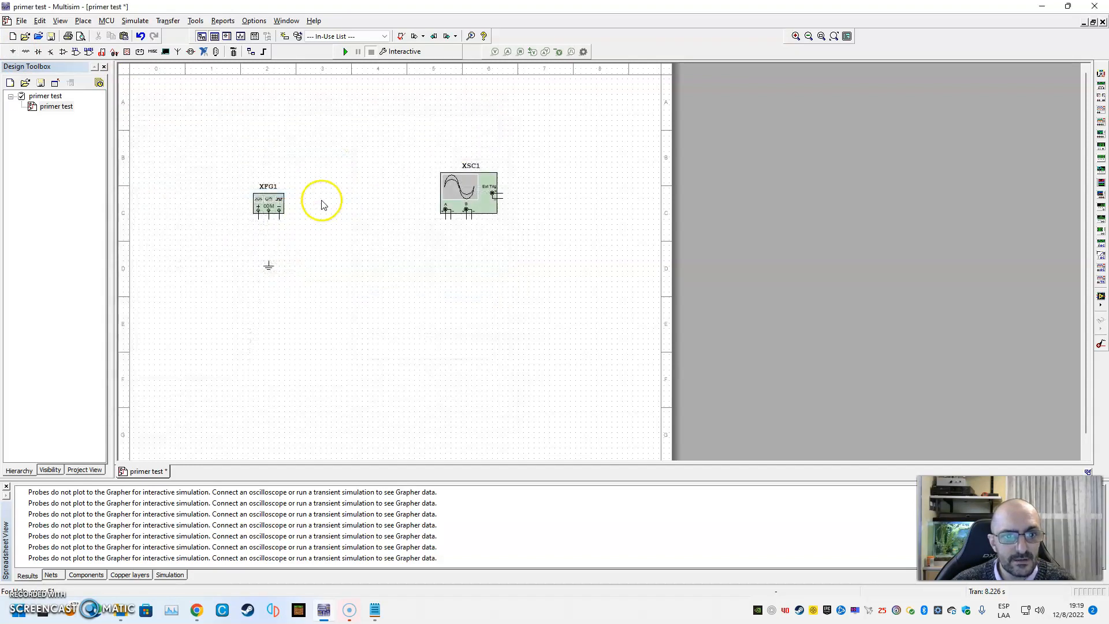
# Wire the generator's common to ground and the oscilloscope's channel A negative, and its positive output to channel A positive
pyautogui.click(268, 218)
pyautogui.click(270, 258)
pyautogui.click(450, 225)
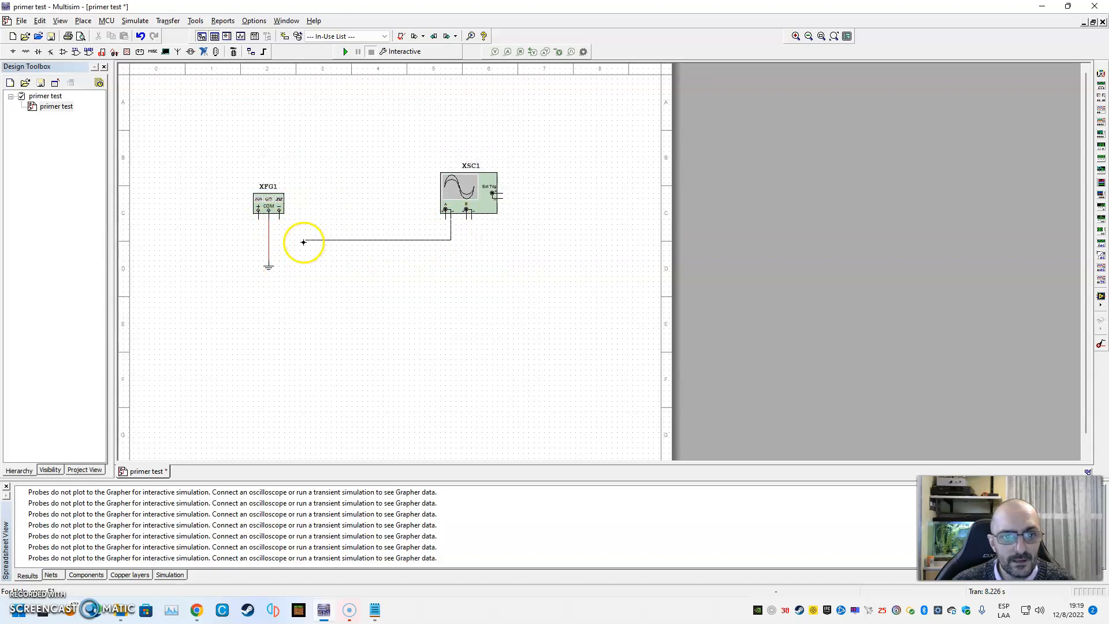
pyautogui.click(269, 250)
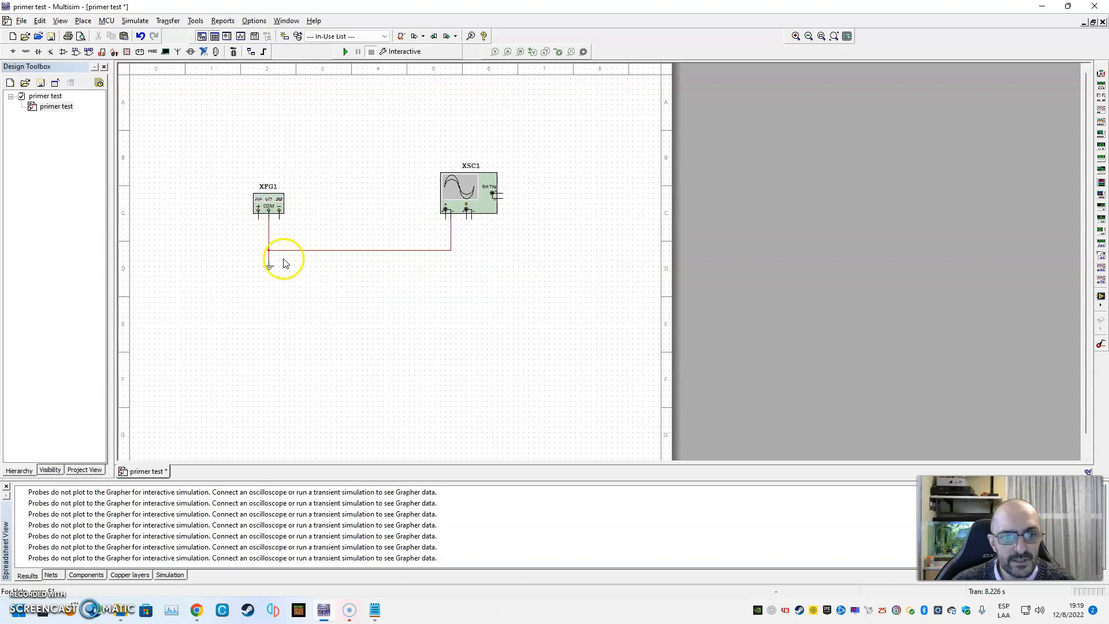
pyautogui.click(258, 218)
pyautogui.click(445, 219)
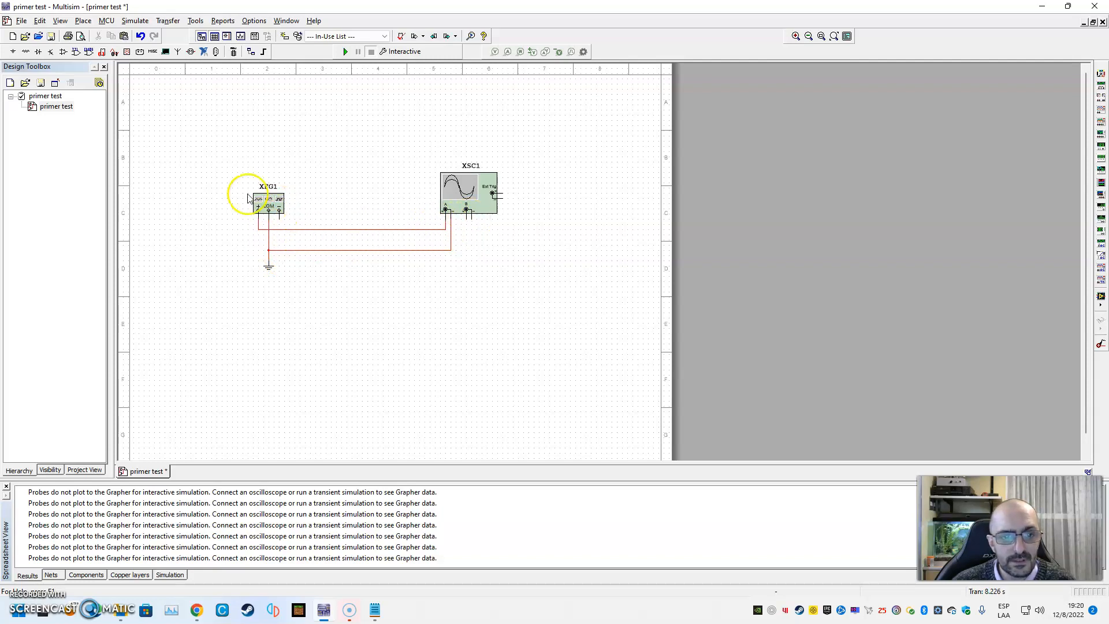
# Set the function generator's frequency to 1 kHz and close its settings
pyautogui.doubleClick(269, 202)
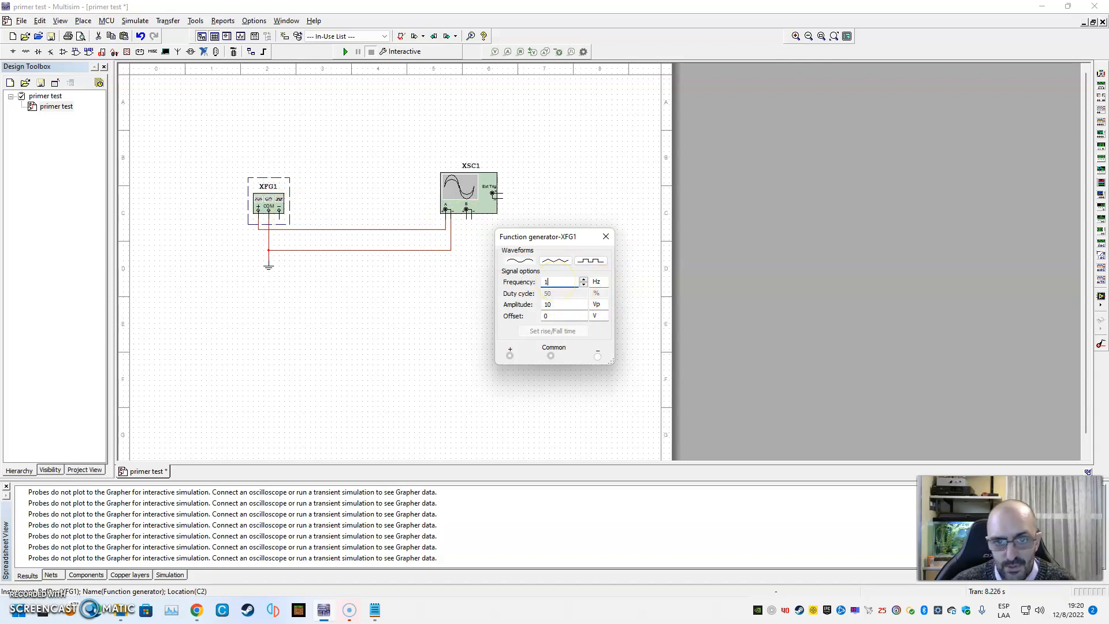
pyautogui.click(593, 282)
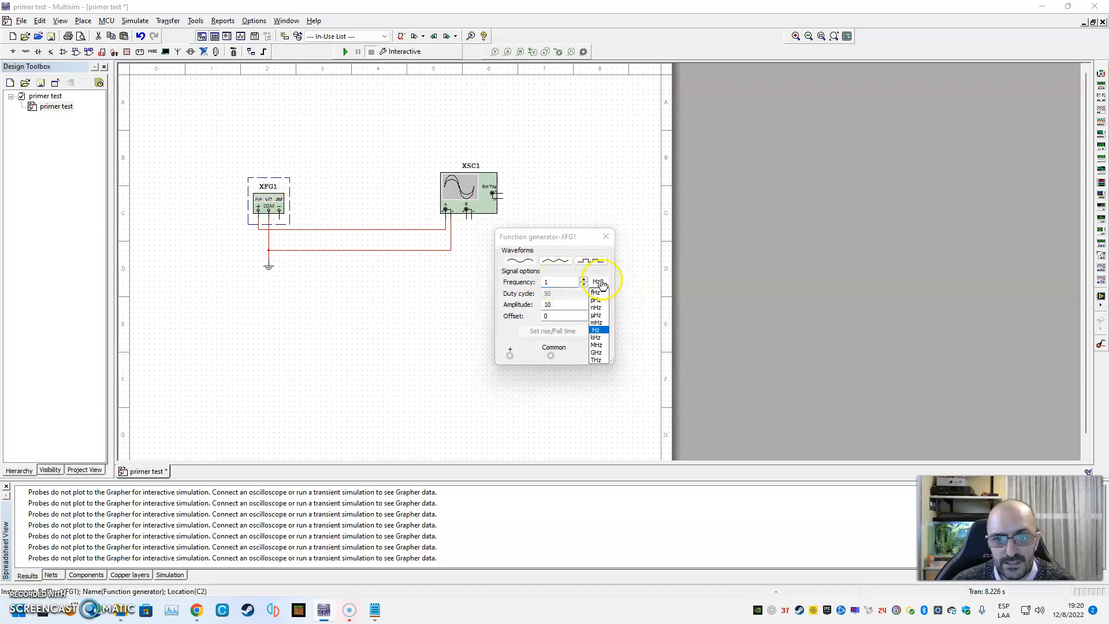
pyautogui.click(596, 338)
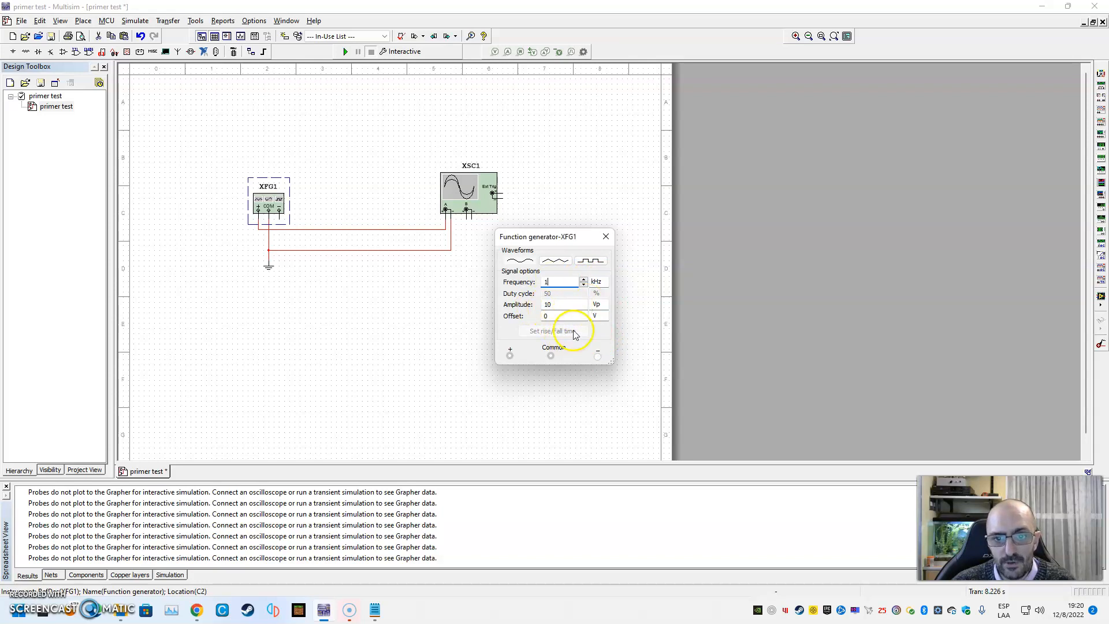
pyautogui.click(602, 239)
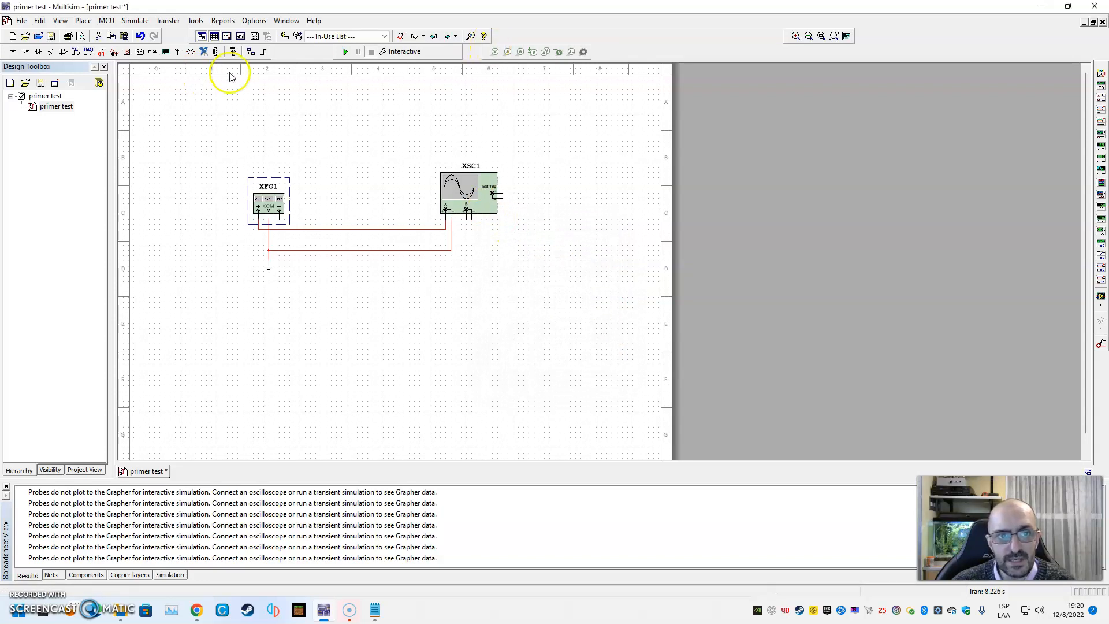
# Run the simulation, open the oscilloscope and try a Channel A scale of 10 V/Div before returning it to 5 V/Div
pyautogui.click(345, 51)
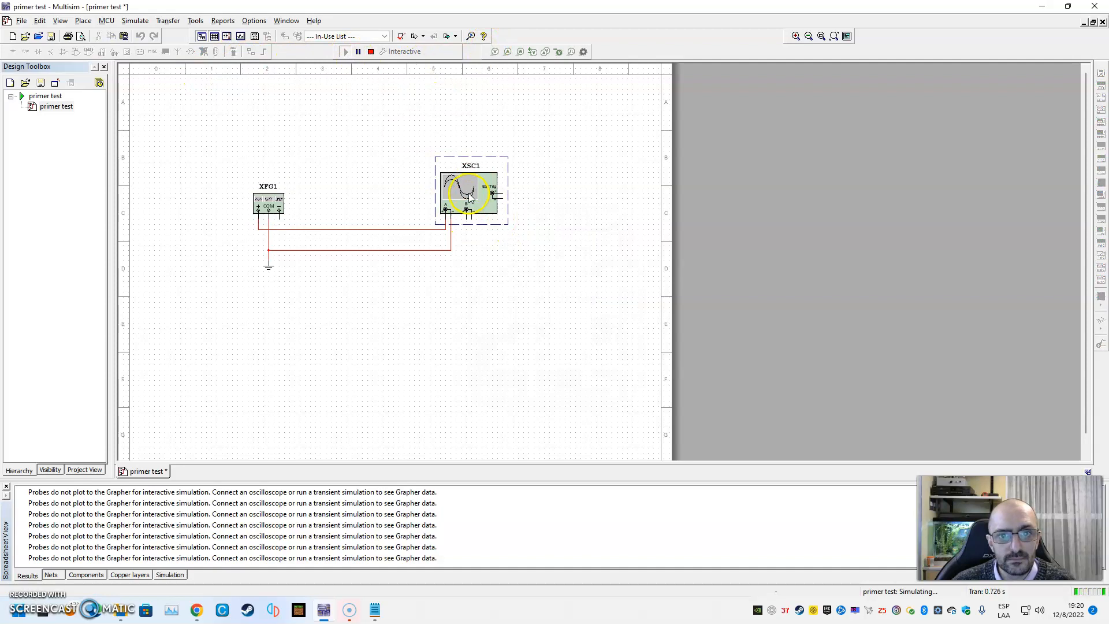
pyautogui.doubleClick(469, 196)
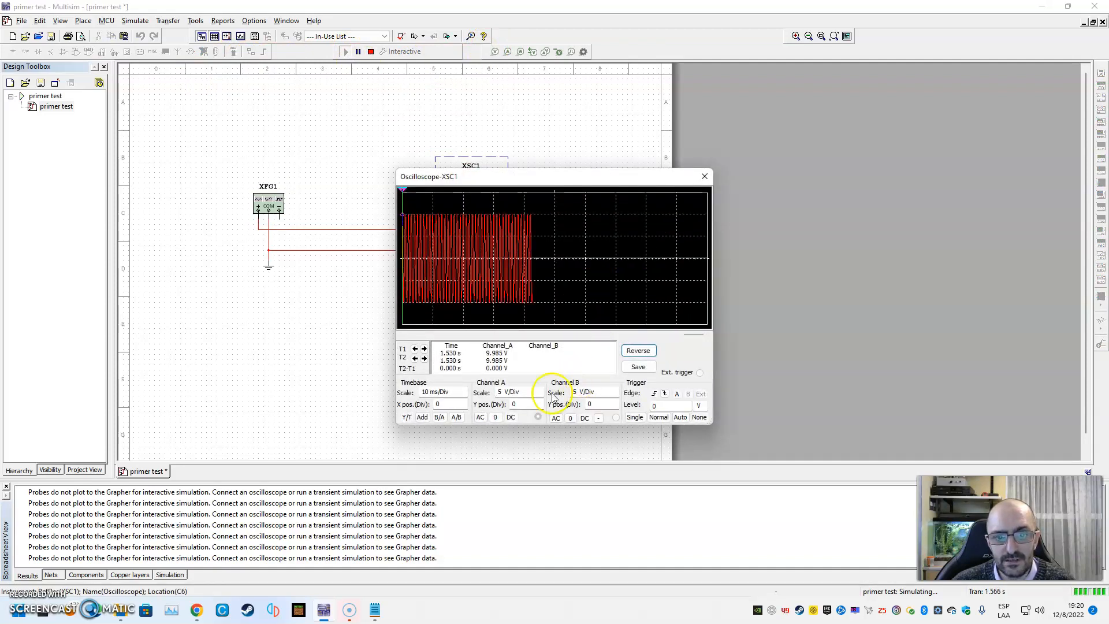
pyautogui.click(528, 393)
pyautogui.click(539, 390)
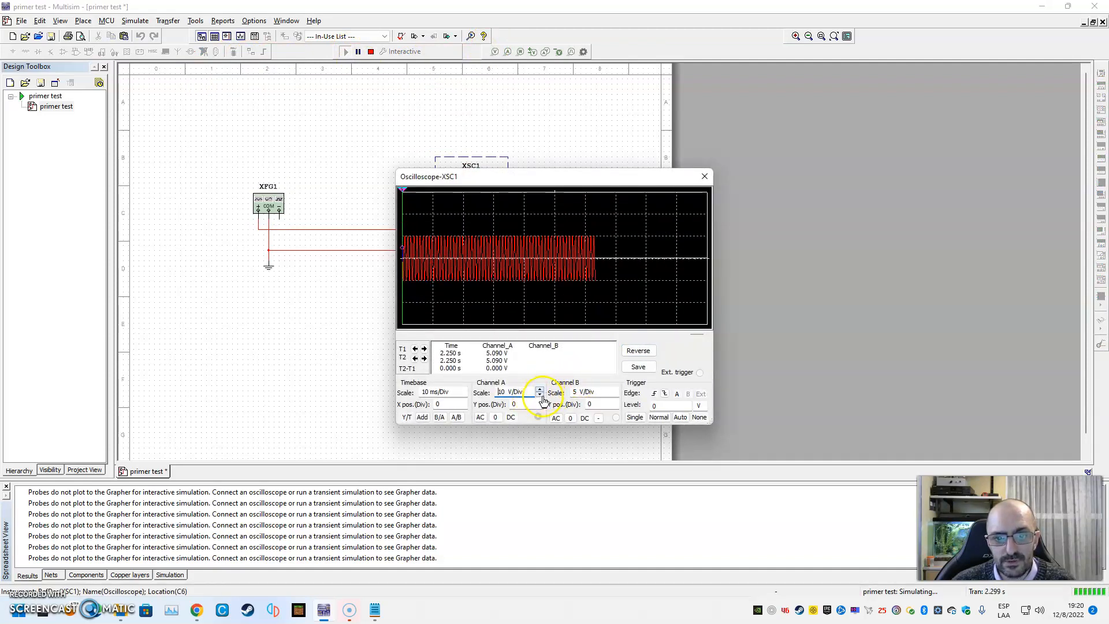
pyautogui.click(539, 395)
# Adjust the oscilloscope's timebase to 2 ms/Div to spread out the waveform, then close the oscilloscope window
pyautogui.click(439, 392)
pyautogui.click(463, 390)
pyautogui.click(463, 395)
pyautogui.click(463, 395)
pyautogui.click(463, 395)
pyautogui.click(463, 396)
pyautogui.click(463, 397)
pyautogui.click(465, 391)
pyautogui.click(463, 390)
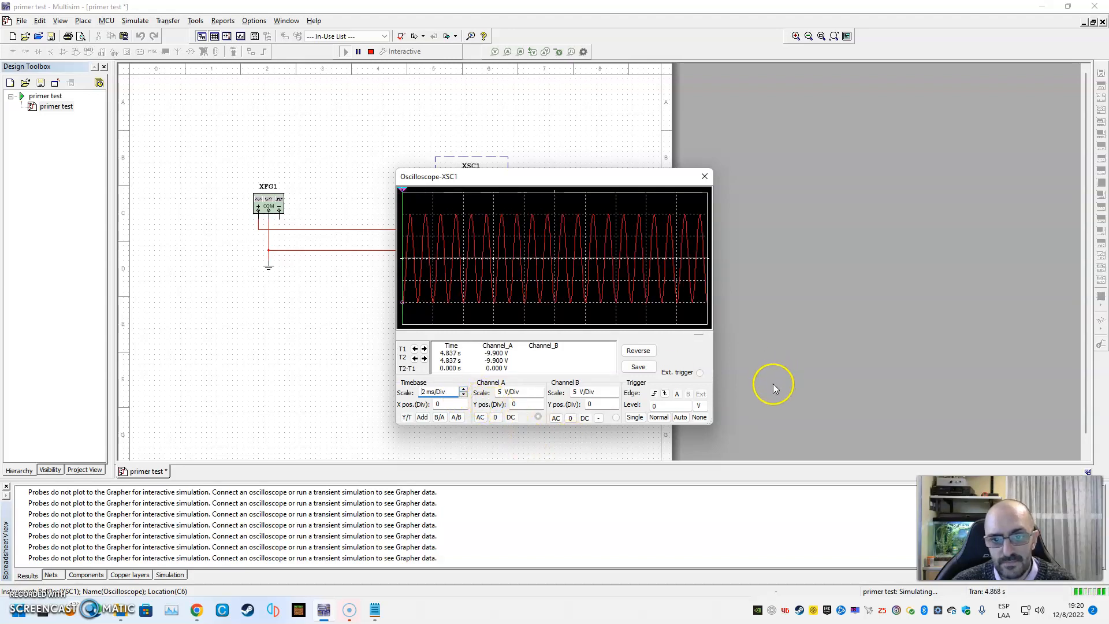
pyautogui.click(705, 176)
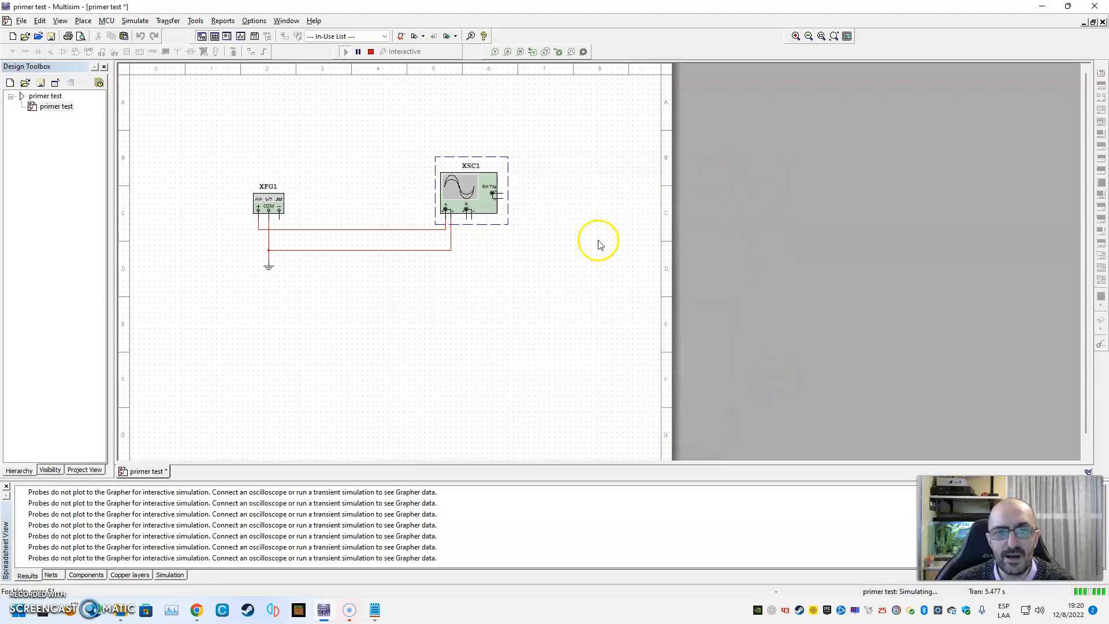
# Stop the simulation and delete the whole function generator and oscilloscope circuit, including its ground and wires
pyautogui.click(371, 52)
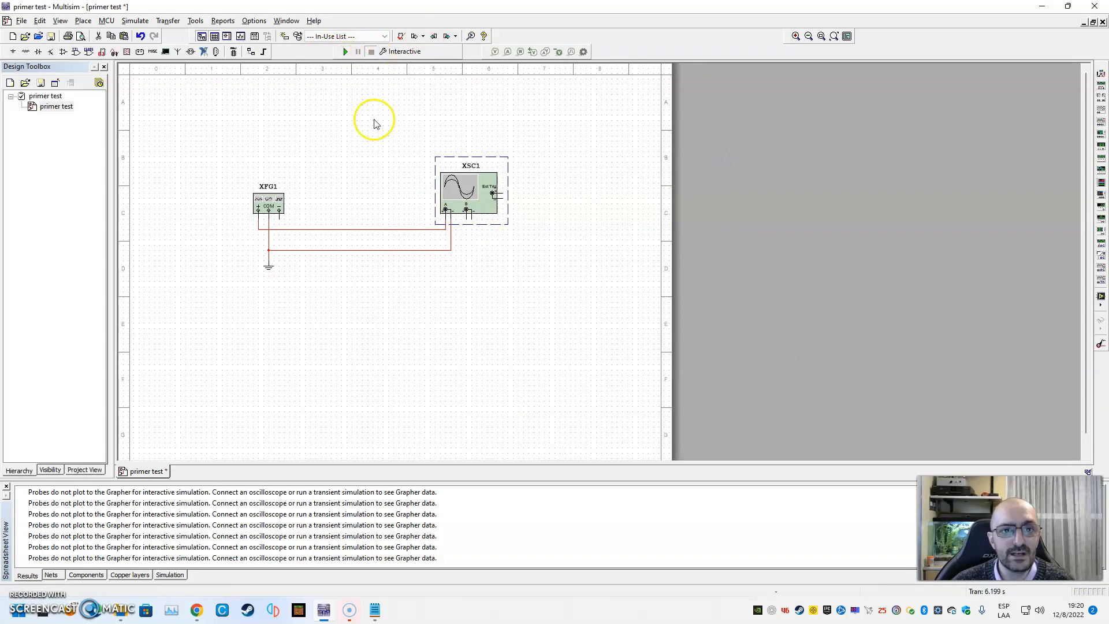
pyautogui.moveTo(534, 127); pyautogui.dragTo(224, 298)
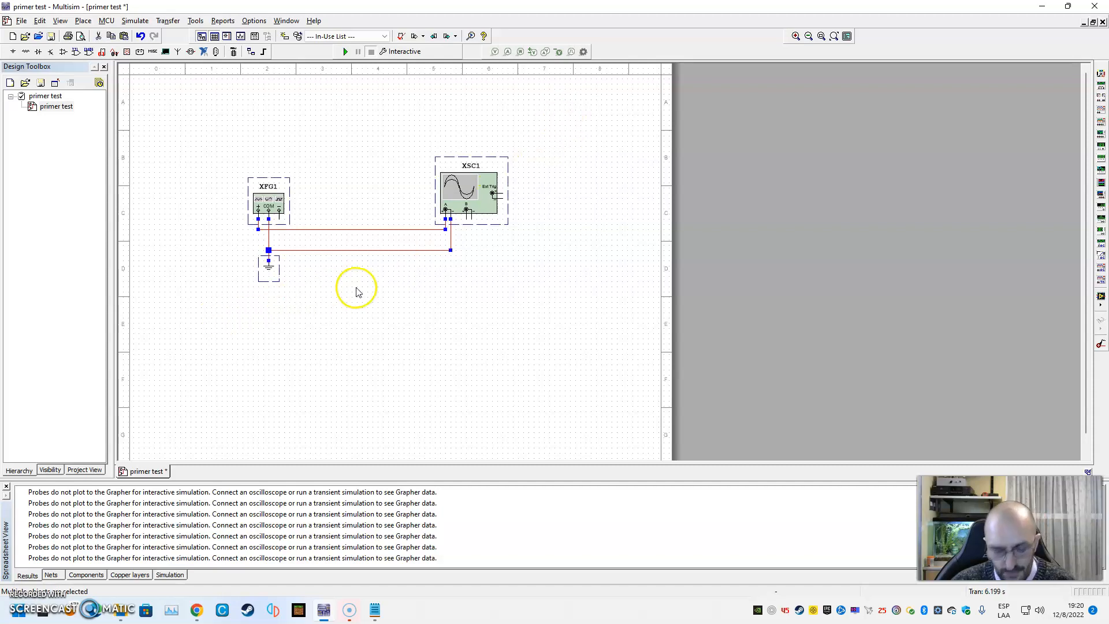
pyautogui.press('Delete')
# Open the existing 2 x 12ax7 design and move its function generator and distortion analyzer windows clear of the main circuitry
pyautogui.click(21, 21)
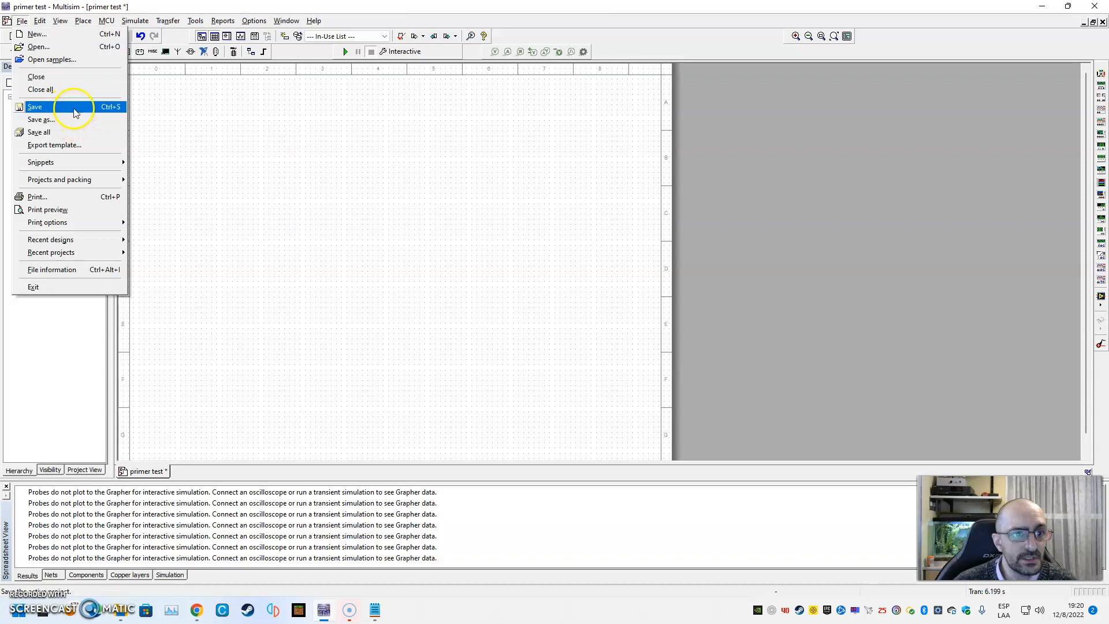
pyautogui.click(58, 46)
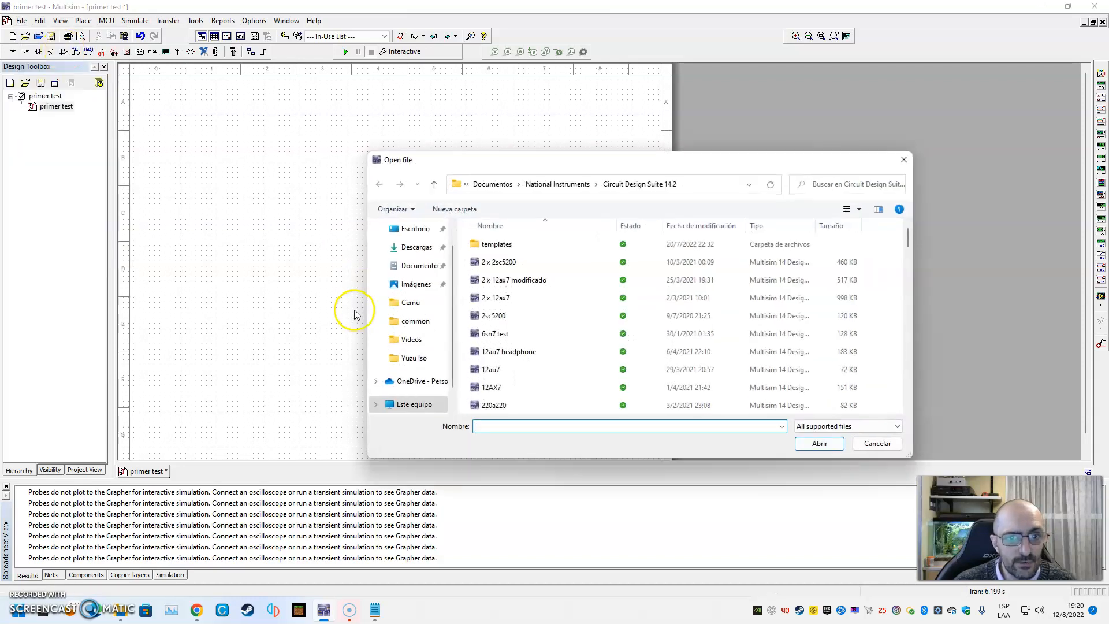
pyautogui.doubleClick(498, 298)
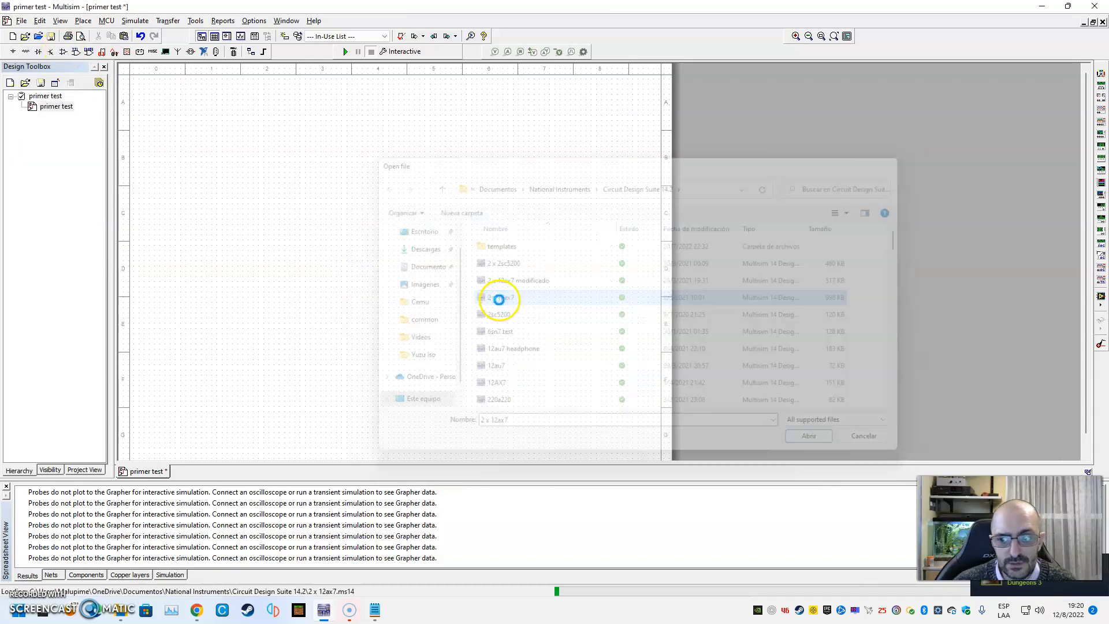
pyautogui.moveTo(323, 214); pyautogui.dragTo(228, 250)
pyautogui.moveTo(664, 300); pyautogui.dragTo(717, 304)
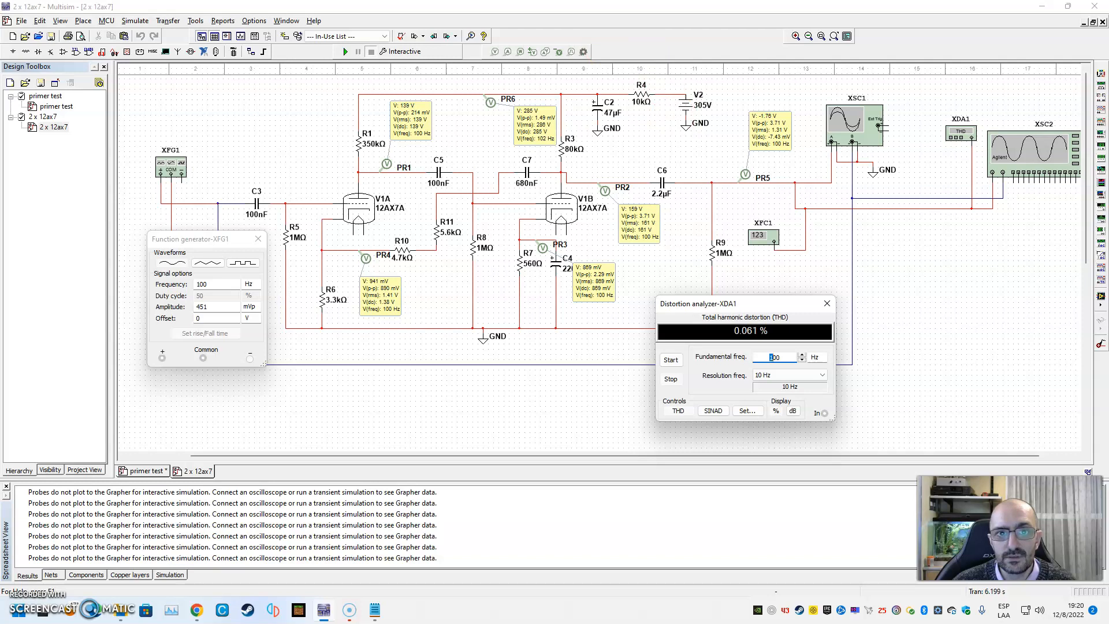
# Run the 2 x 12ax7 simulation, view the waveforms on oscilloscope XSC1, close its window and stop the simulation
pyautogui.click(345, 51)
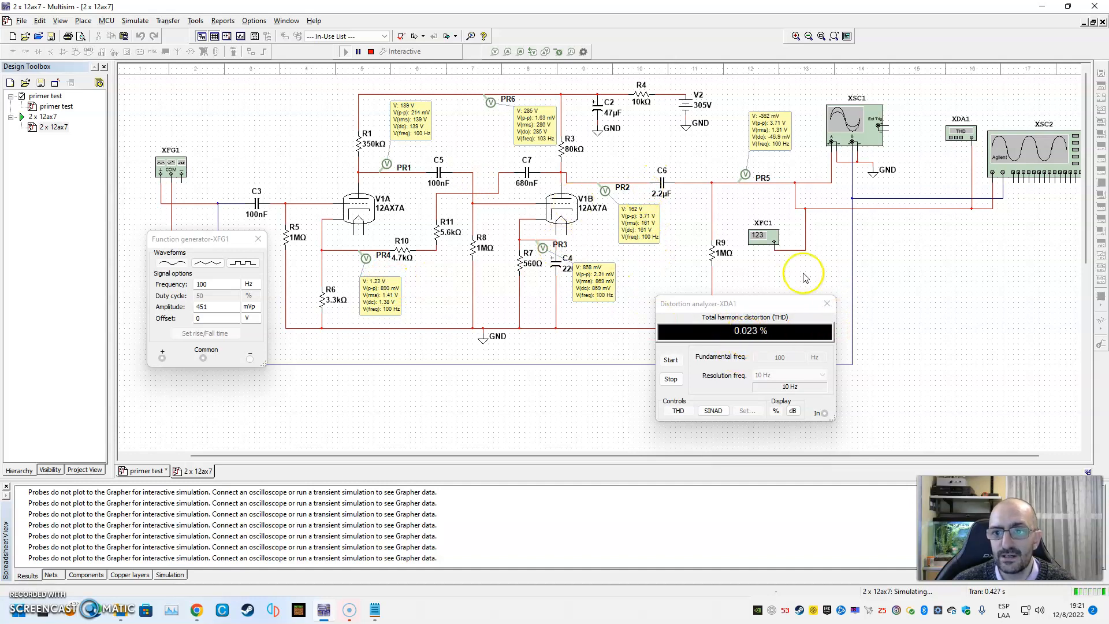
pyautogui.doubleClick(860, 131)
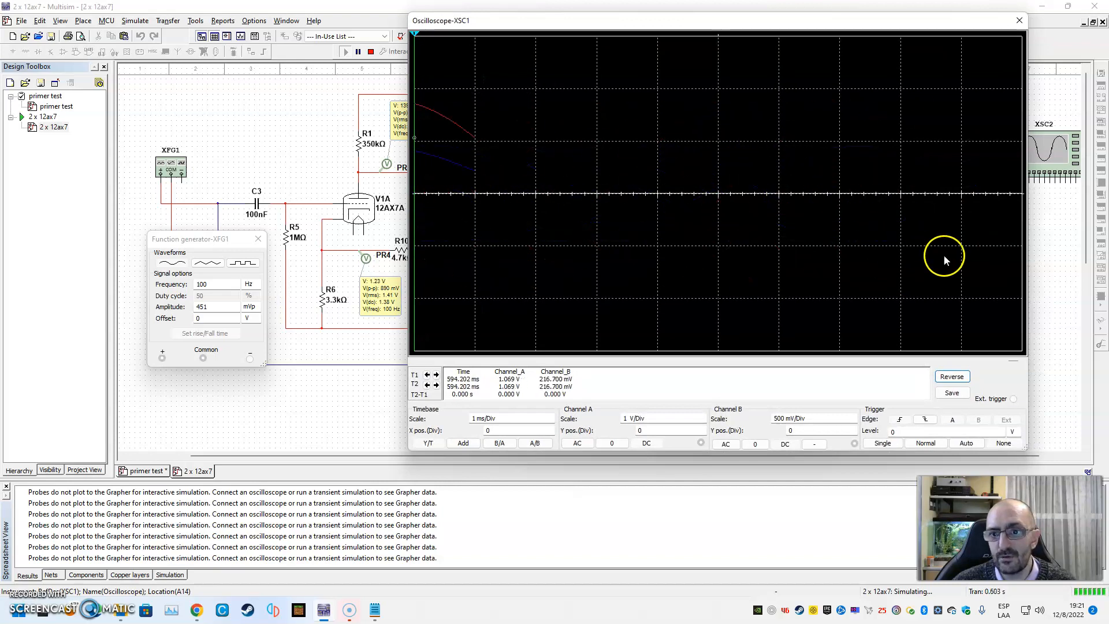
pyautogui.click(1019, 20)
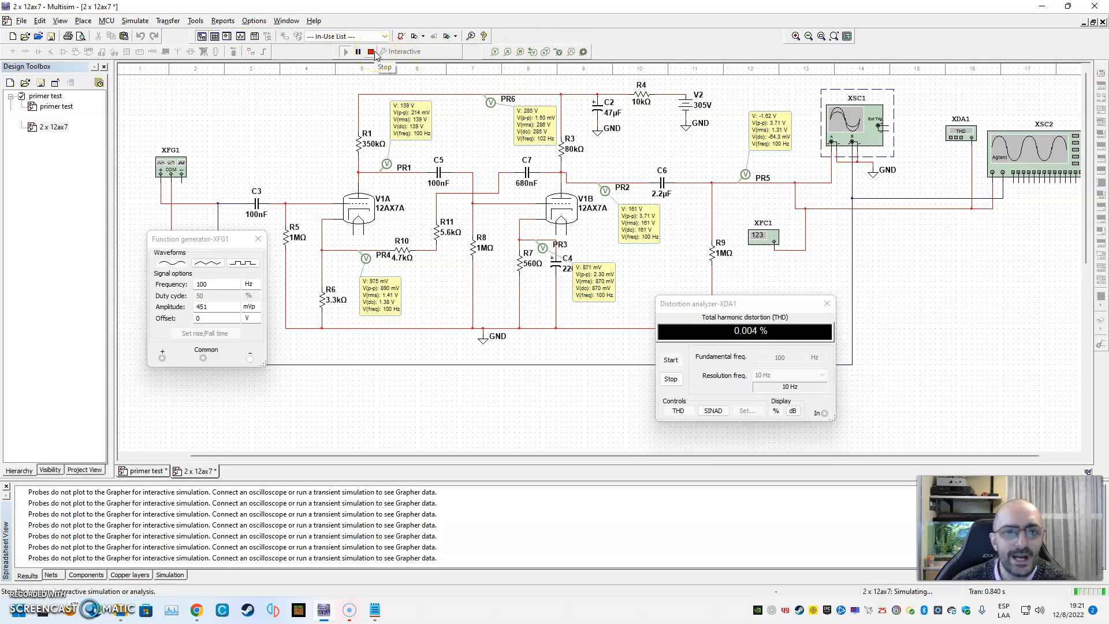
pyautogui.click(372, 52)
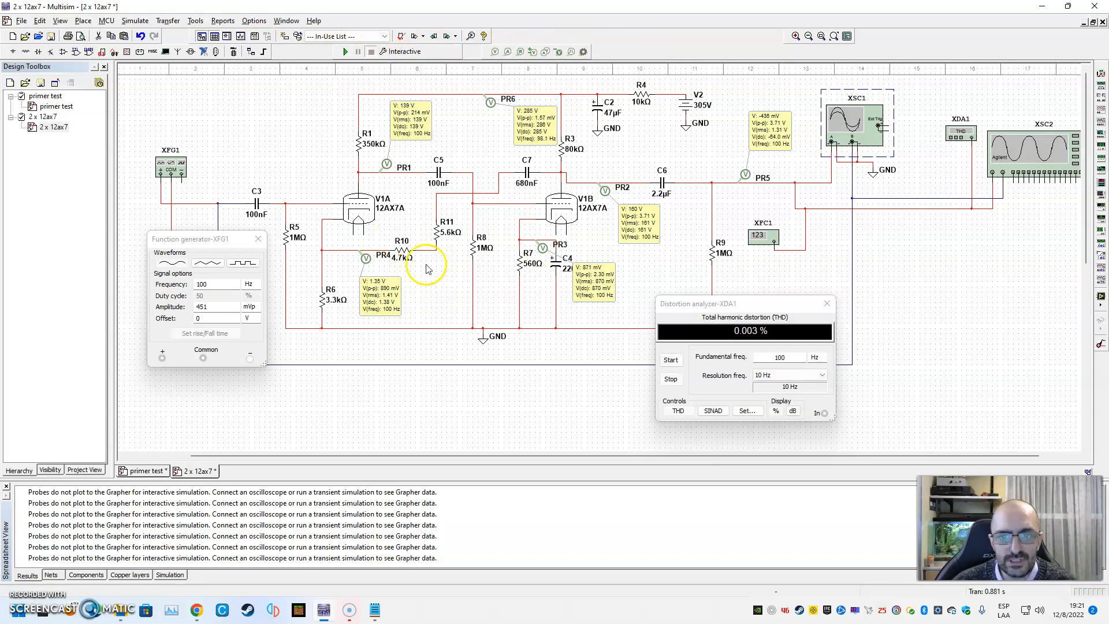